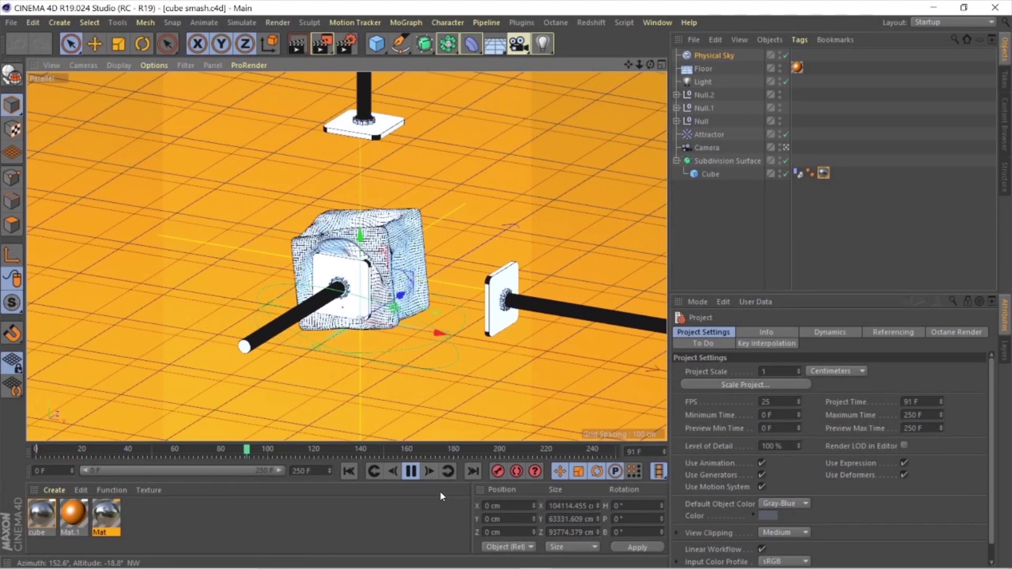
Step: Stop the playback and inspect the gear objects of the three pushers surrounding the deformed cube in the finished smash scene
{"action": "key", "text": "F8"}
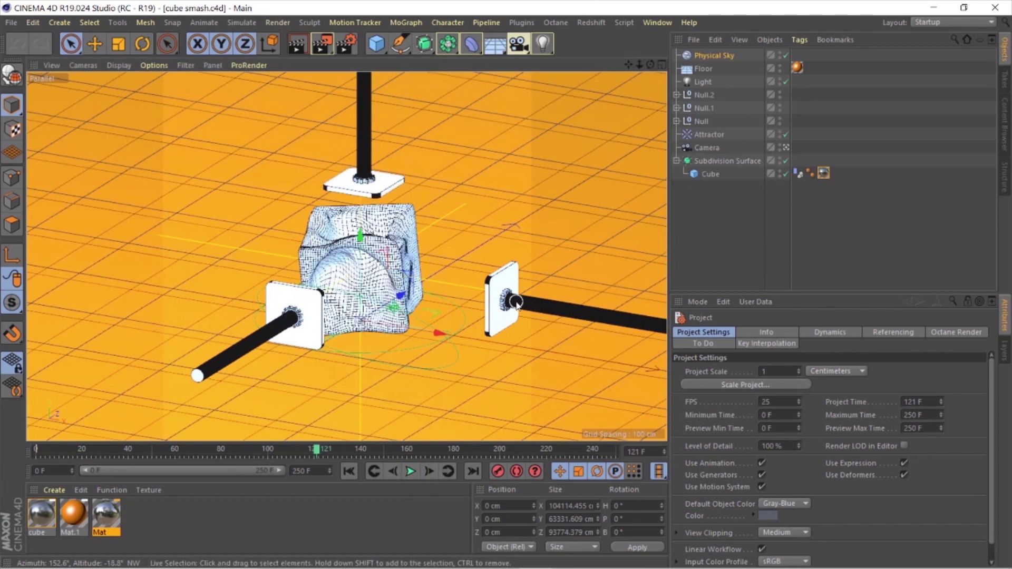
{"action": "left_click", "coordinate": [497, 305]}
{"action": "left_click", "coordinate": [303, 310]}
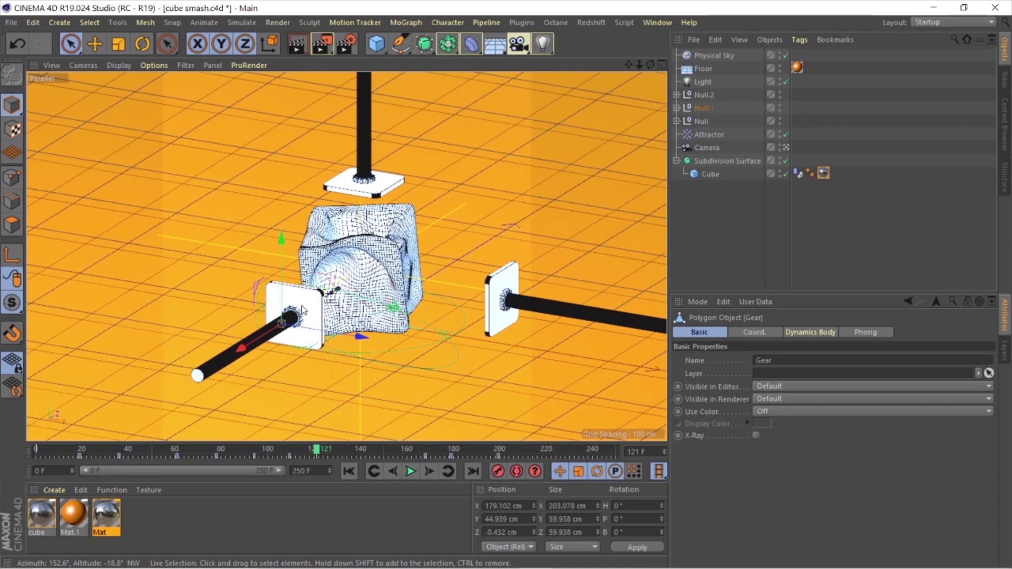
{"action": "left_click", "coordinate": [360, 143]}
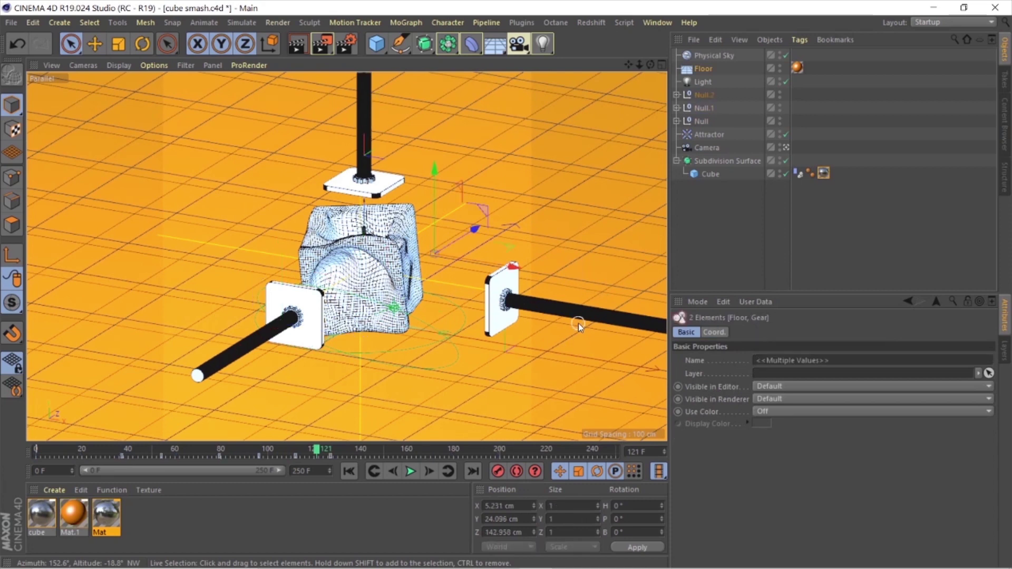
{"action": "left_click", "coordinate": [277, 328]}
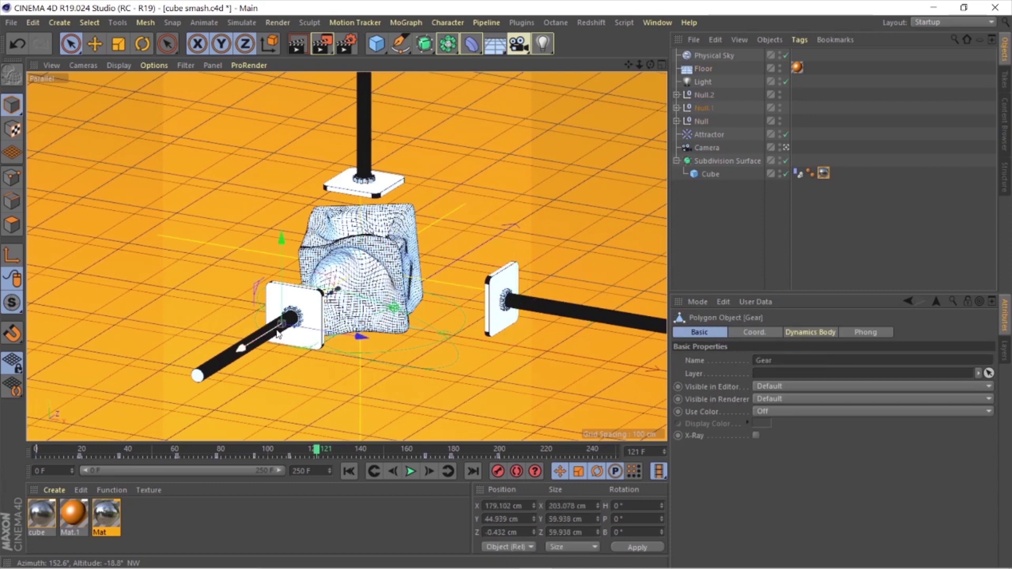
{"action": "left_click", "coordinate": [367, 117]}
{"action": "left_click", "coordinate": [543, 311]}
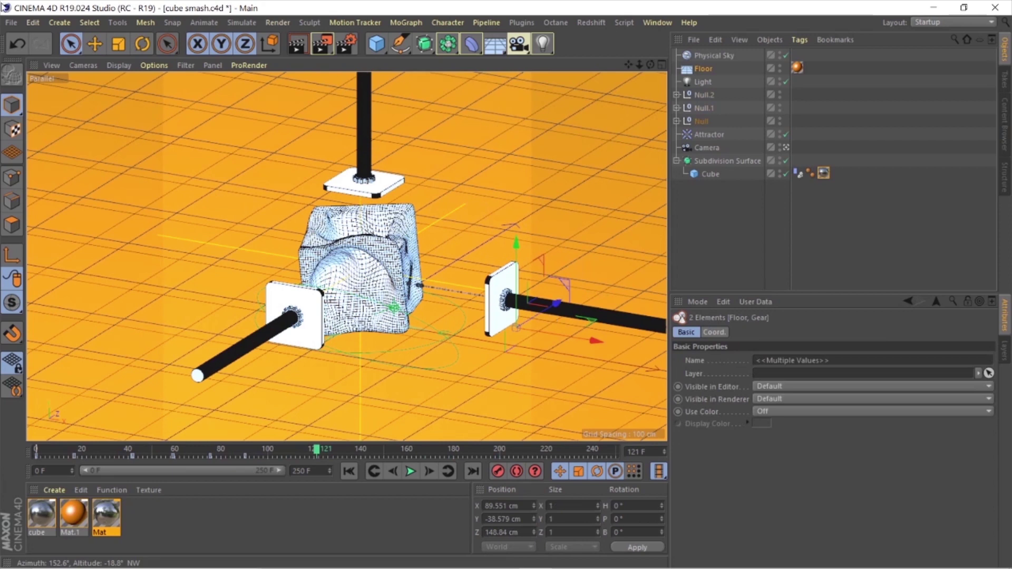
Step: Create a new project and add a cube primitive to the empty scene
{"action": "left_click", "coordinate": [11, 22]}
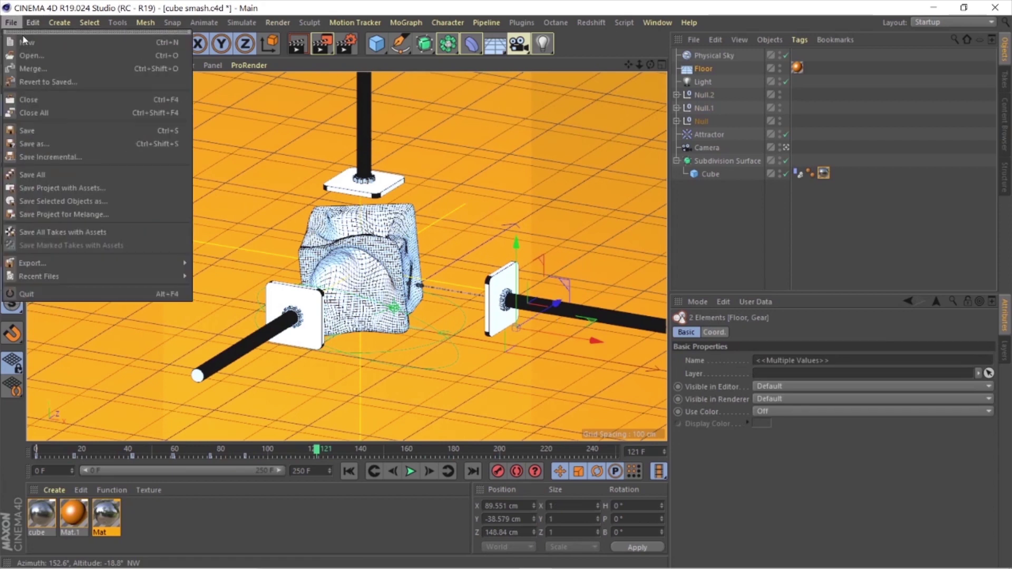
{"action": "left_click", "coordinate": [32, 35]}
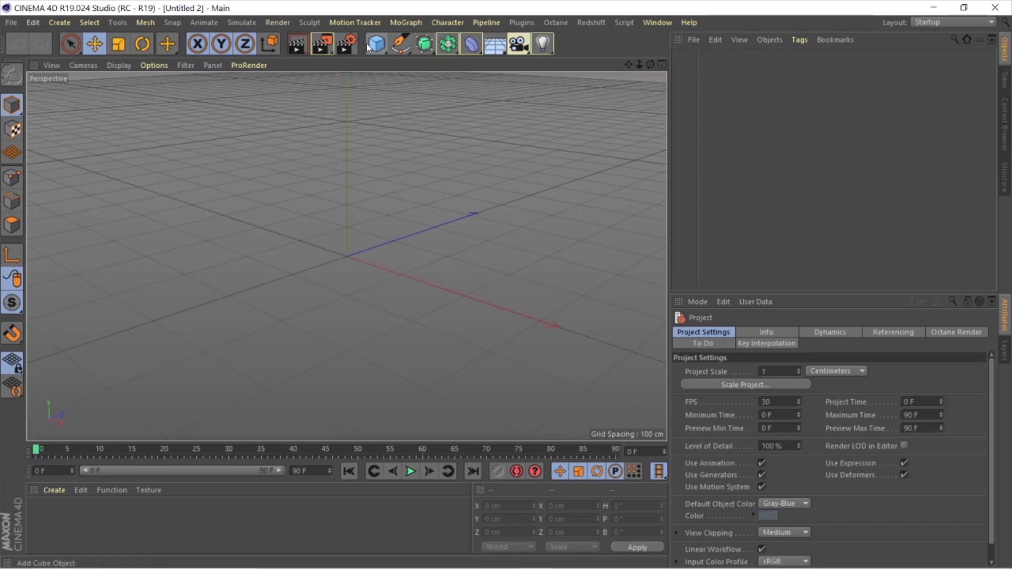
{"action": "left_click", "coordinate": [384, 46]}
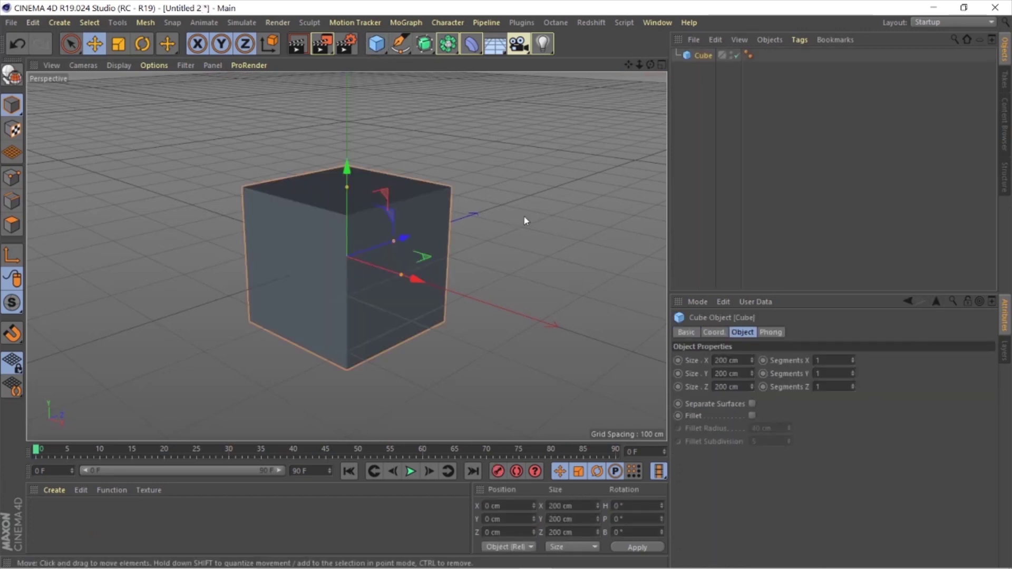
Step: Scale the cube down uniformly to about 141 cm per side and deselect it
{"action": "left_click", "coordinate": [120, 46]}
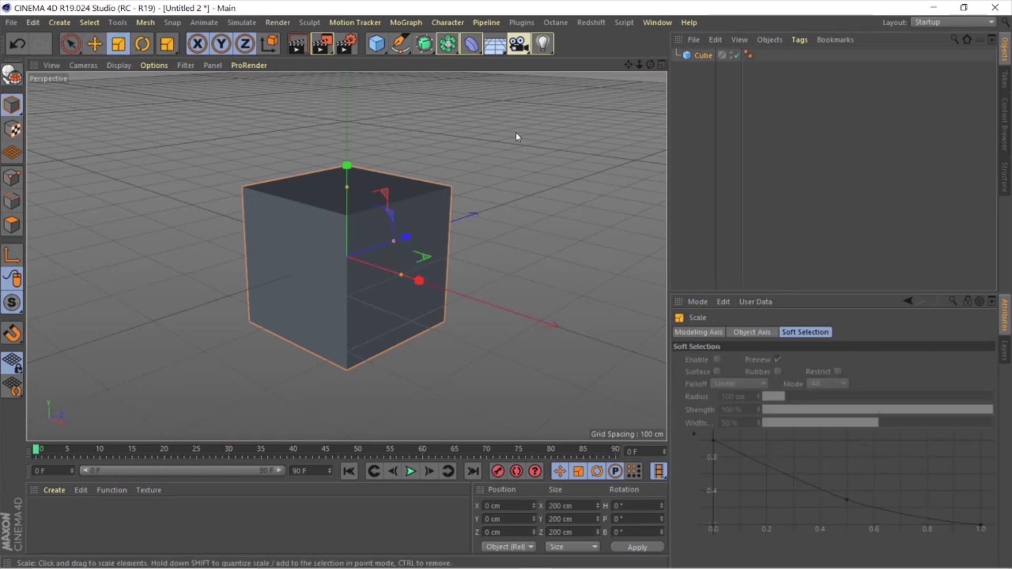
{"action": "left_click_drag", "start_coordinate": [603, 92], "coordinate": [488, 165]}
{"action": "left_click", "coordinate": [541, 168]}
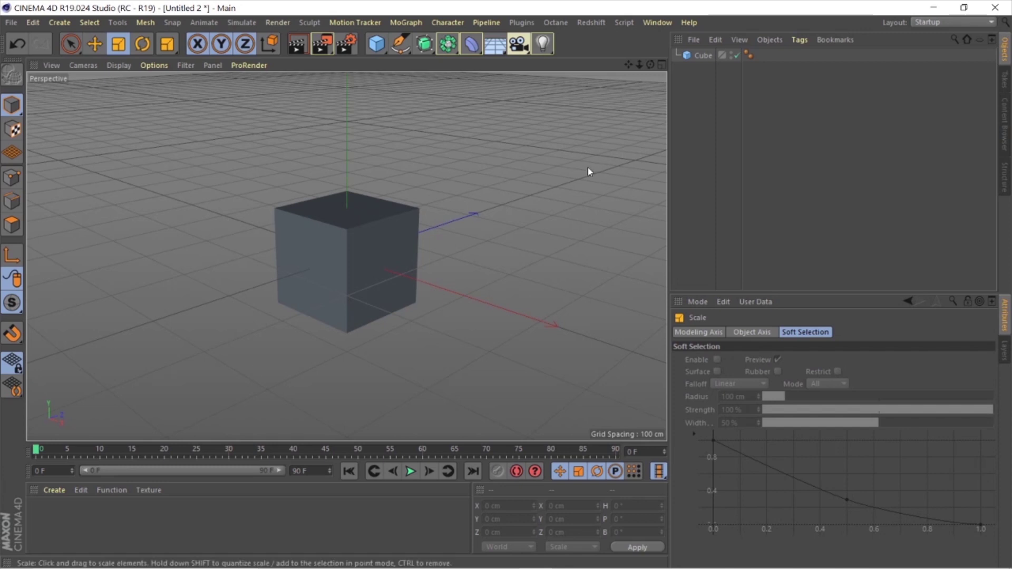
Step: Assign a Collider Body simulation tag to the cube
{"action": "left_click", "coordinate": [701, 55]}
{"action": "right_click", "coordinate": [701, 55]}
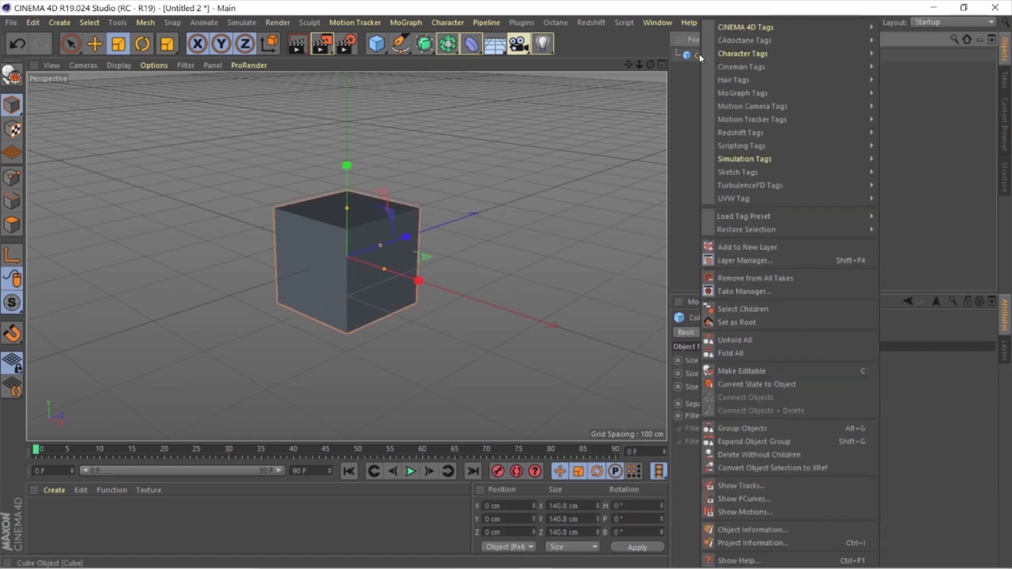
{"action": "left_click", "coordinate": [745, 160]}
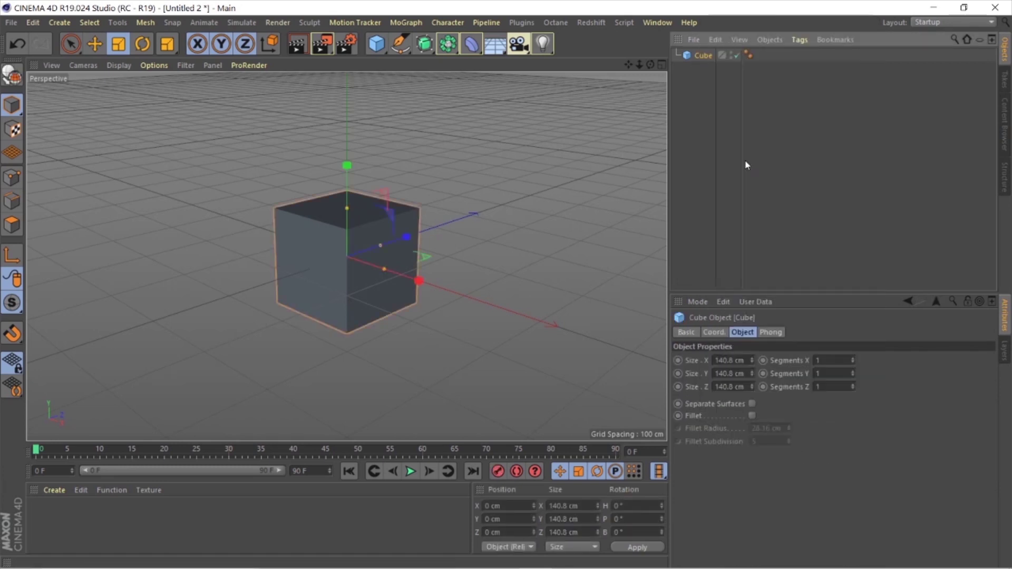
{"action": "right_click", "coordinate": [701, 55]}
{"action": "mouse_move", "coordinate": [738, 159]}
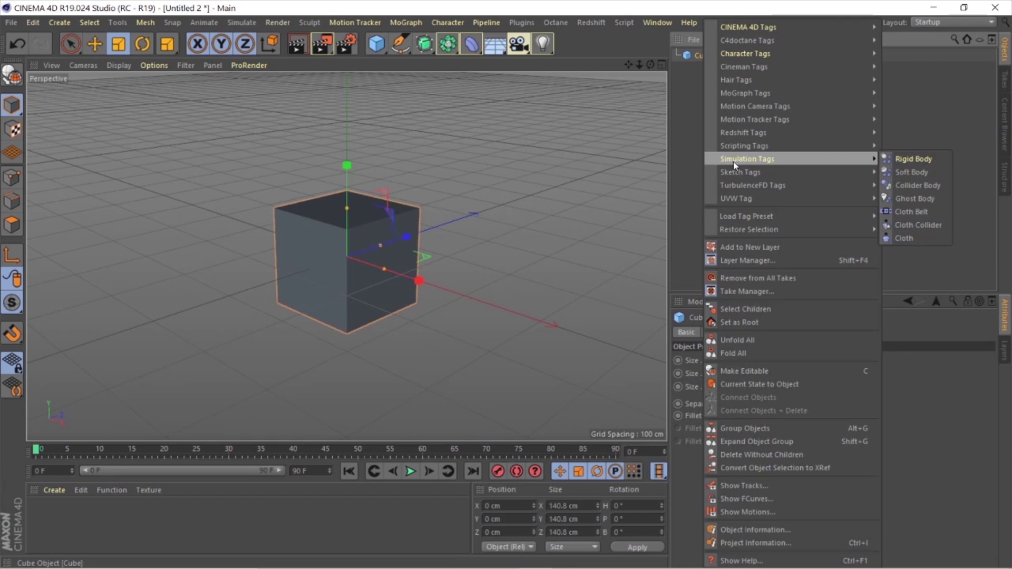
{"action": "left_click", "coordinate": [930, 188]}
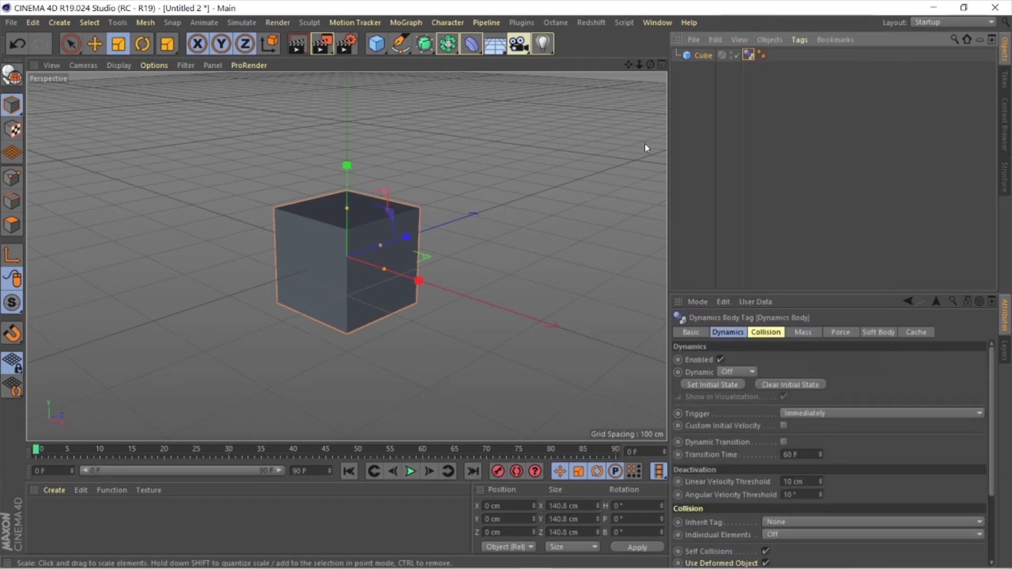
Step: Assign a Soft Body simulation tag to the cube
{"action": "right_click", "coordinate": [701, 55]}
{"action": "mouse_move", "coordinate": [764, 158]}
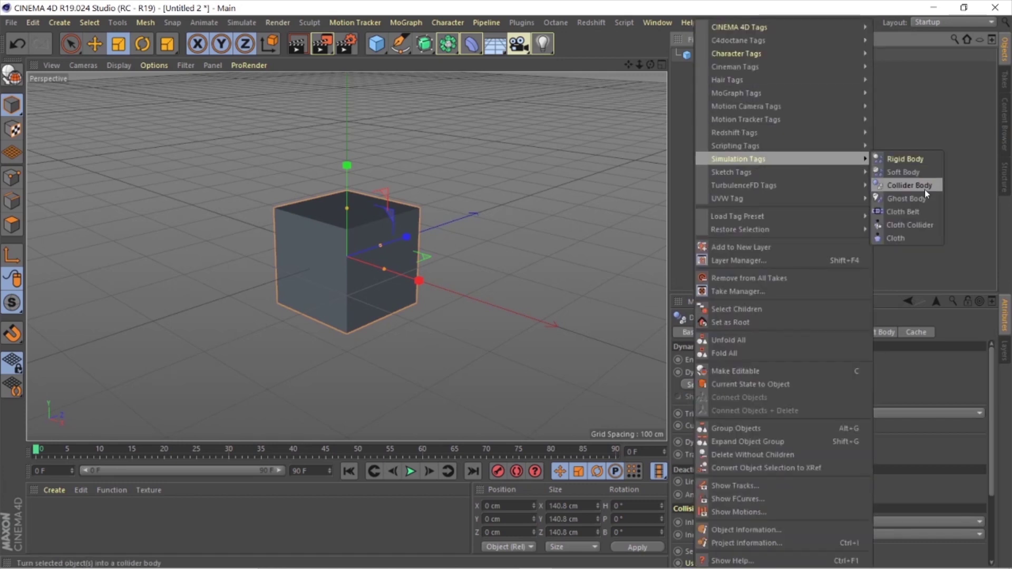
{"action": "left_click", "coordinate": [918, 174]}
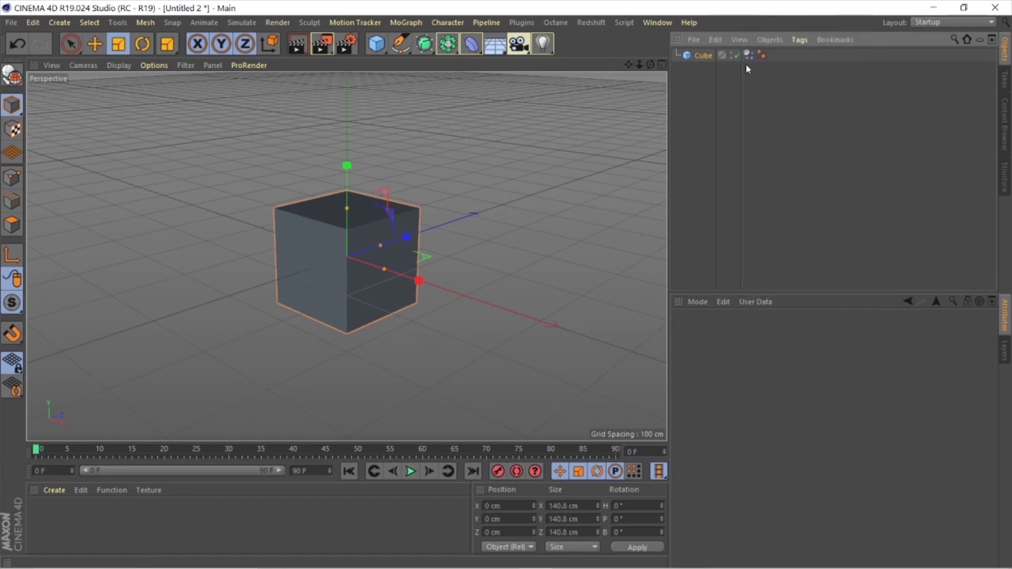
Step: Play the simulation to check how the cube moves under dynamics, and return to the first frame
{"action": "left_click", "coordinate": [412, 472]}
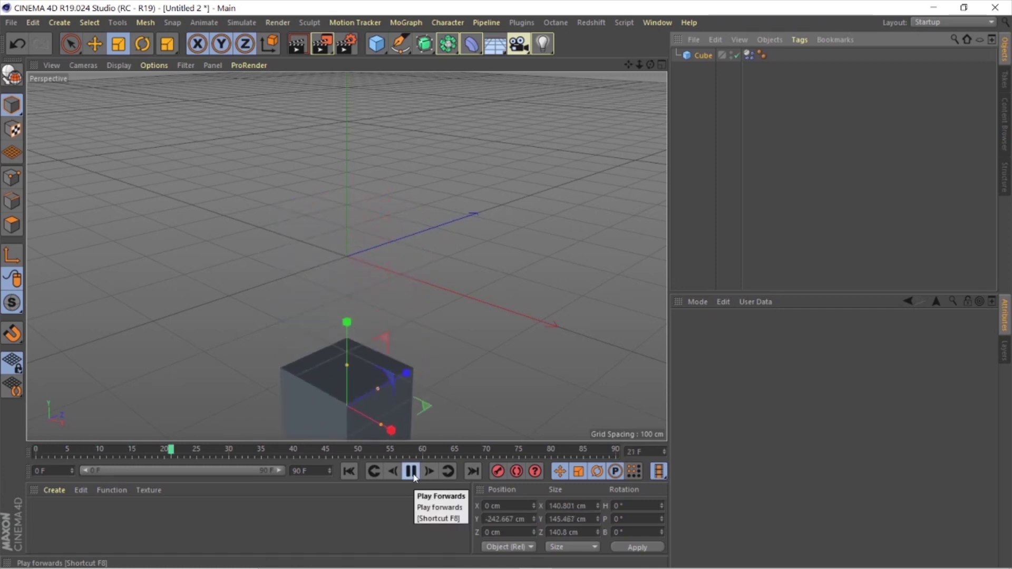
{"action": "left_click", "coordinate": [414, 475]}
{"action": "left_click", "coordinate": [348, 471]}
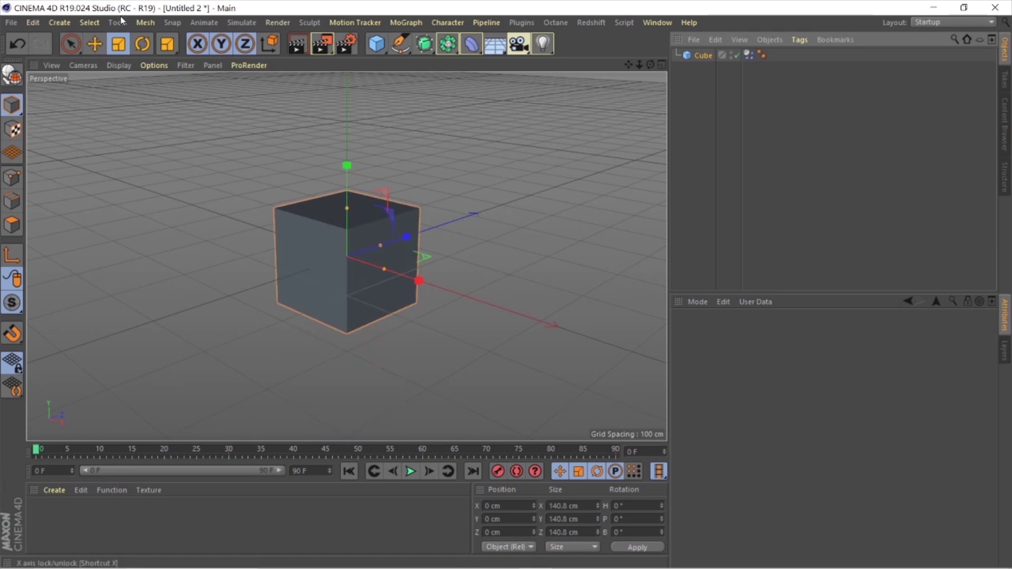
Step: Add an Attractor particle force to the scene
{"action": "left_click", "coordinate": [239, 22]}
{"action": "mouse_move", "coordinate": [244, 73]}
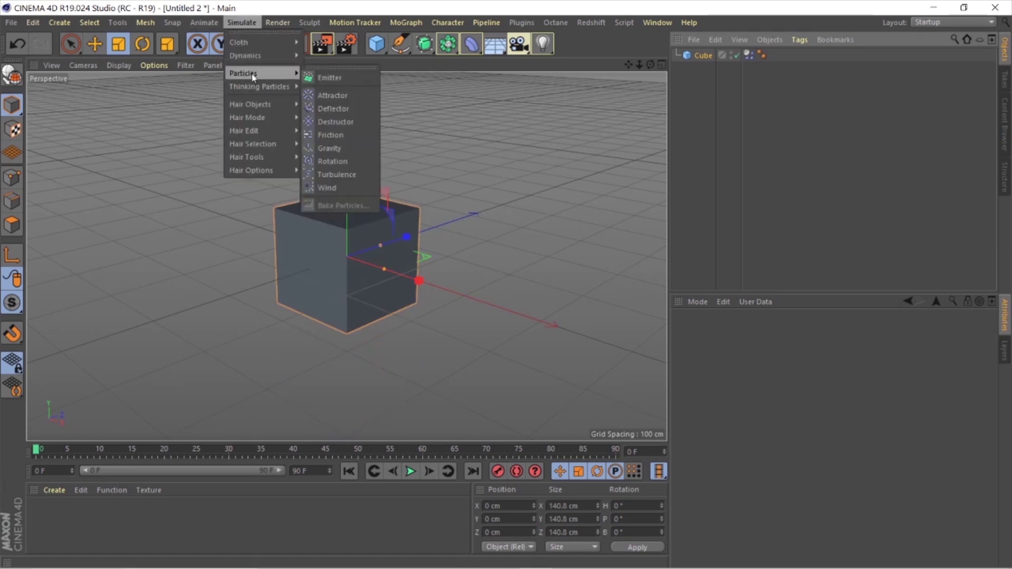
{"action": "left_click", "coordinate": [336, 96]}
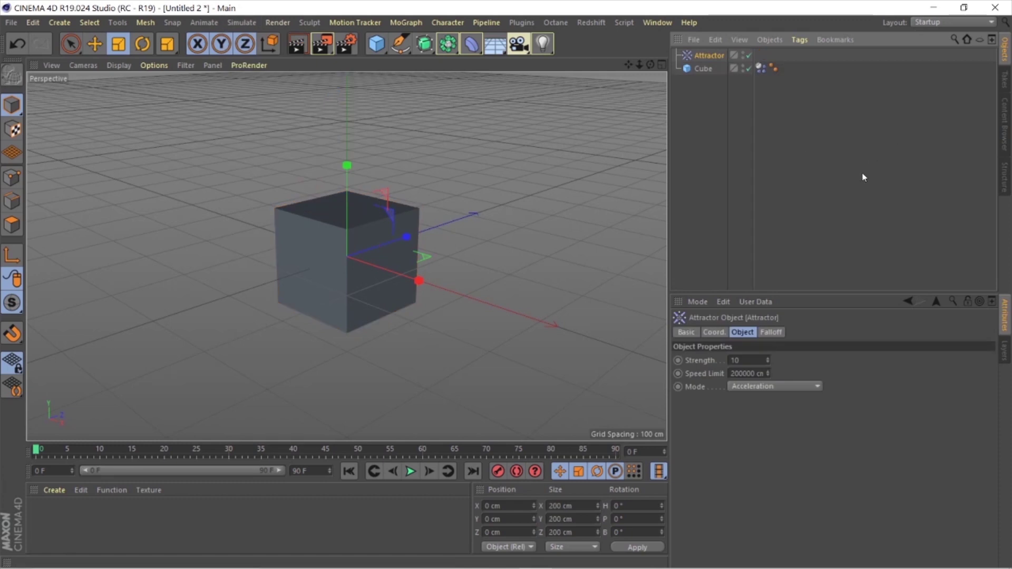
Step: Set the force mode of the cube's dynamics tag to Include and add the Attractor to its force list
{"action": "left_click", "coordinate": [761, 68]}
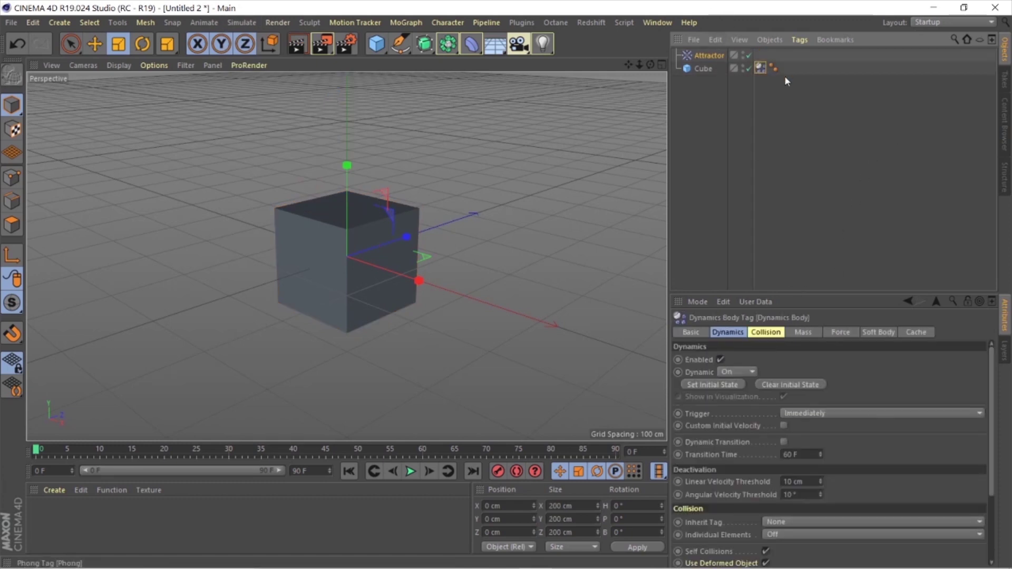
{"action": "left_click", "coordinate": [843, 334]}
{"action": "left_click", "coordinate": [768, 423]}
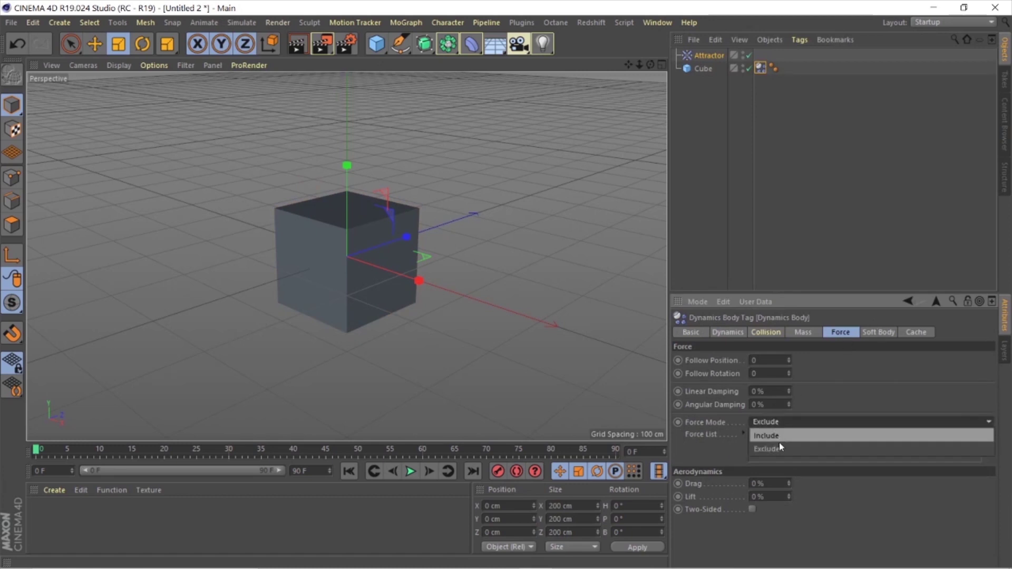
{"action": "left_click", "coordinate": [782, 445]}
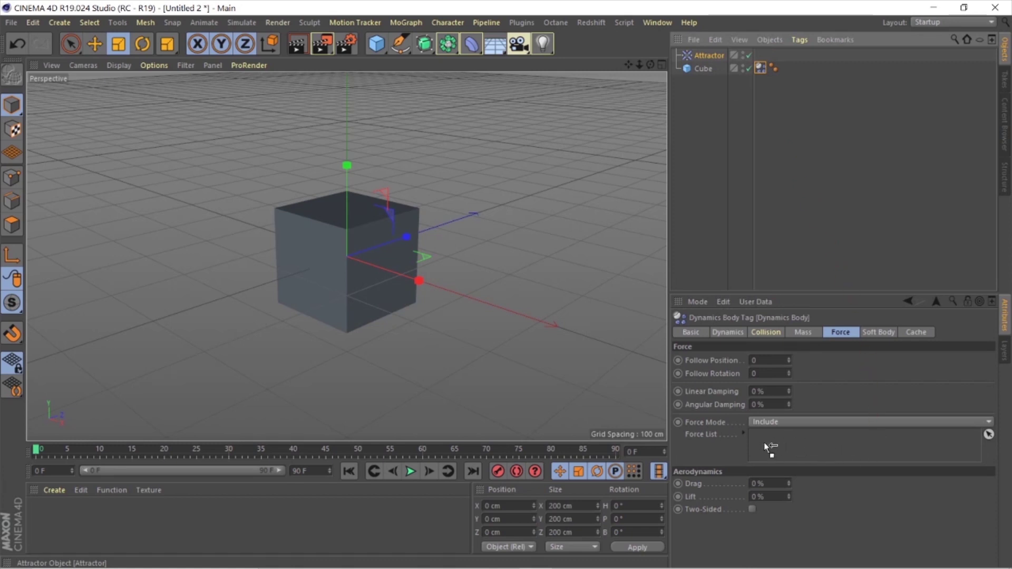
{"action": "left_click_drag", "start_coordinate": [764, 442], "coordinate": [762, 443]}
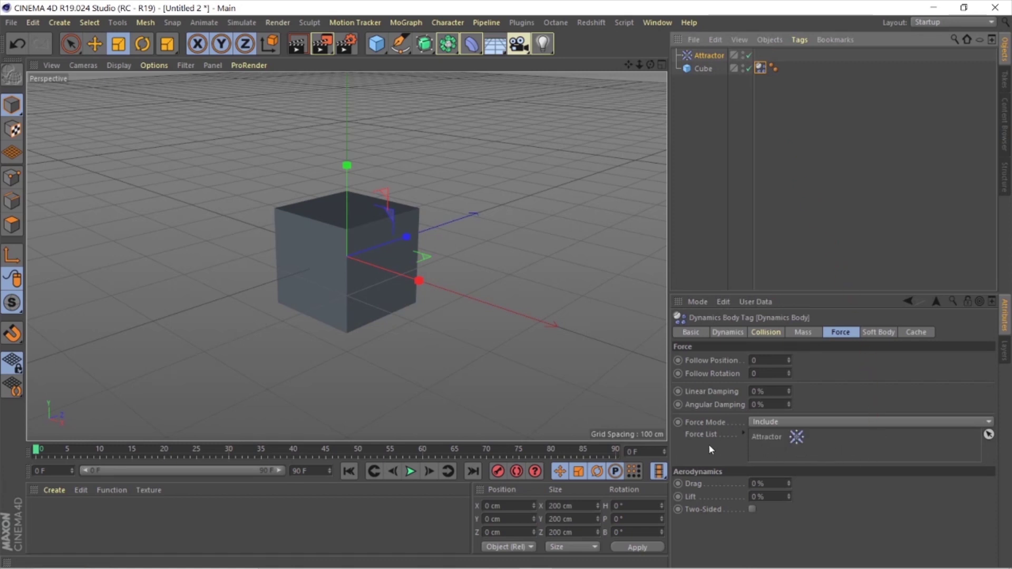
Step: Set the Attractor's strength to 500000, its speed limit to 200 cm and its mode to Force
{"action": "left_click", "coordinate": [714, 53]}
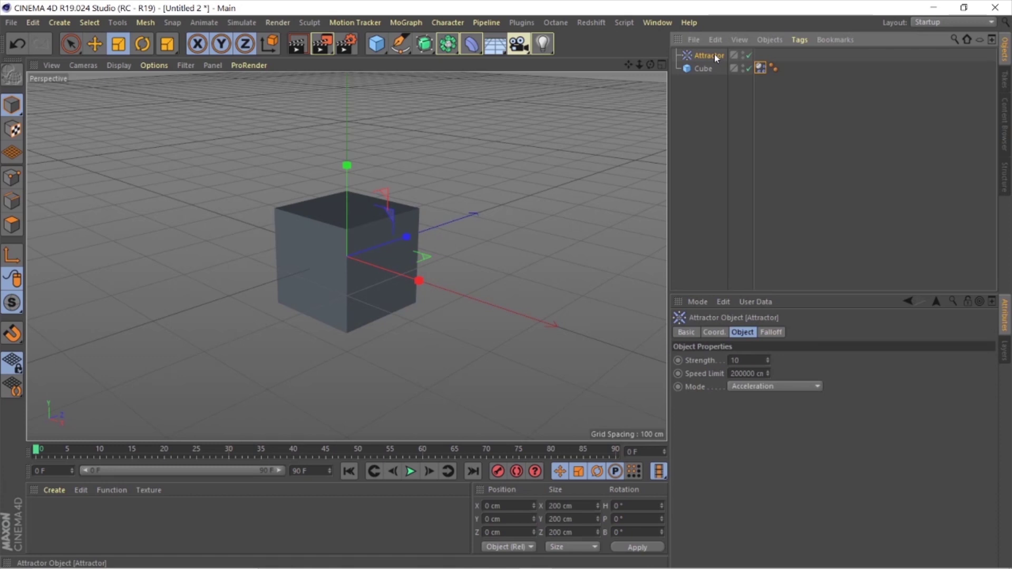
{"action": "left_click", "coordinate": [751, 361]}
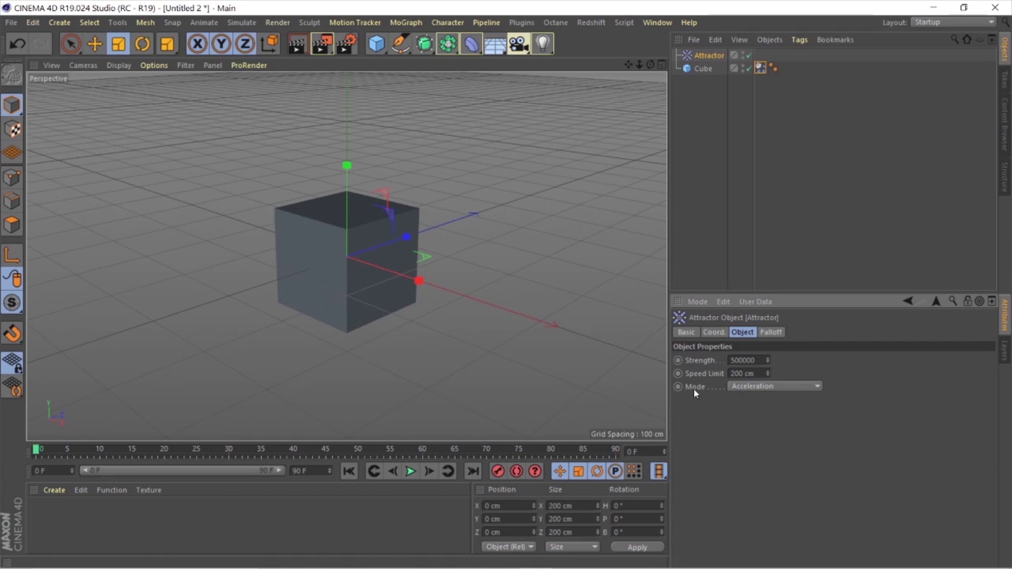
{"action": "left_click", "coordinate": [754, 388]}
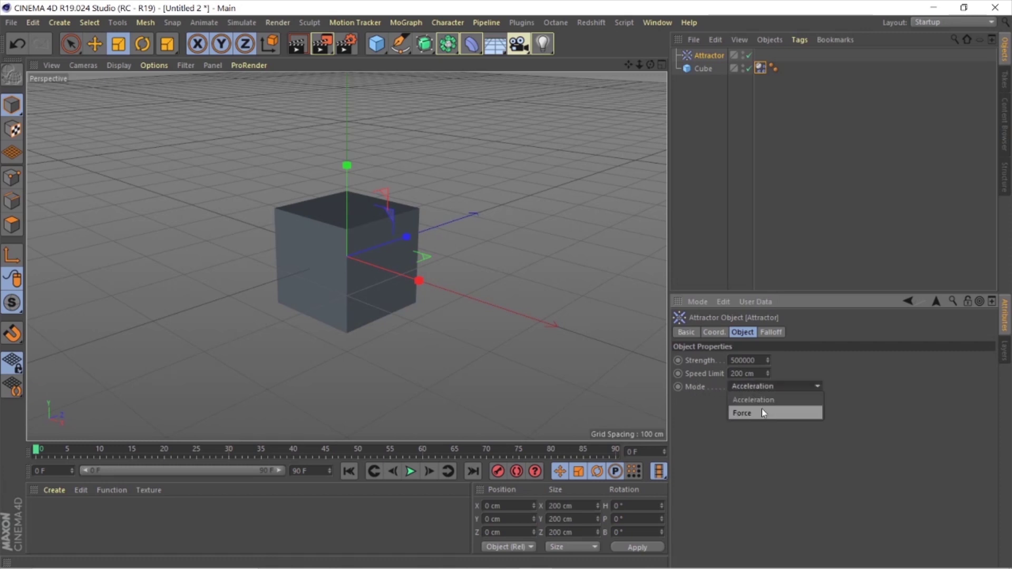
{"action": "left_click", "coordinate": [762, 413]}
Step: Play the simulation to check the Attractor's effect on the cube, and return to the first frame
{"action": "left_click", "coordinate": [412, 471]}
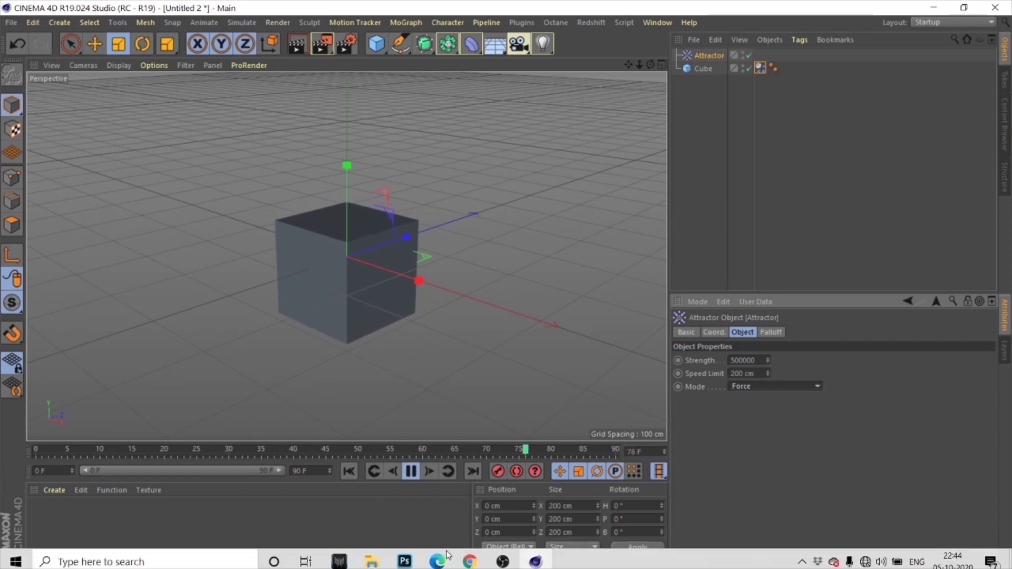
{"action": "left_click", "coordinate": [412, 472]}
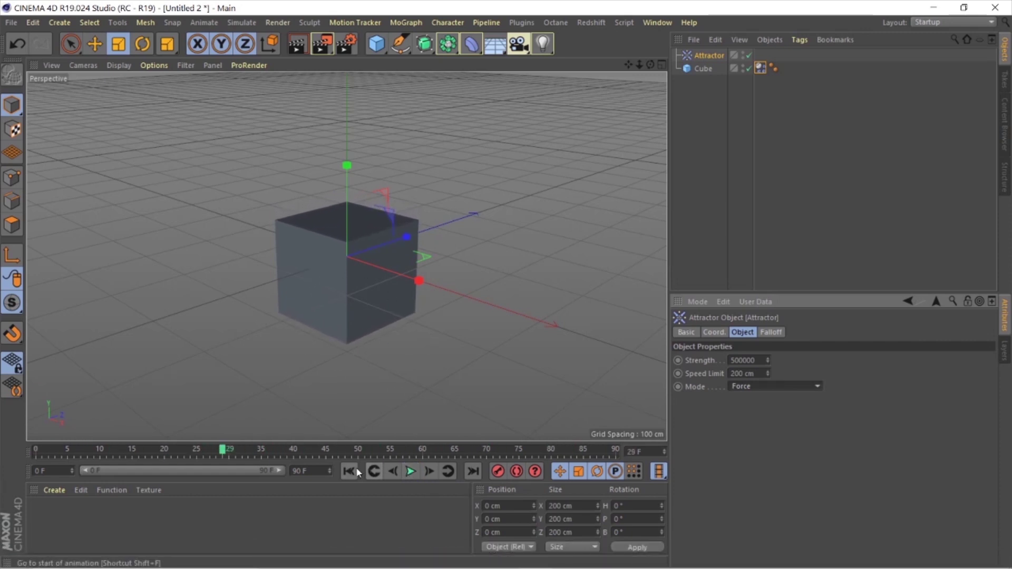
{"action": "left_click", "coordinate": [349, 471]}
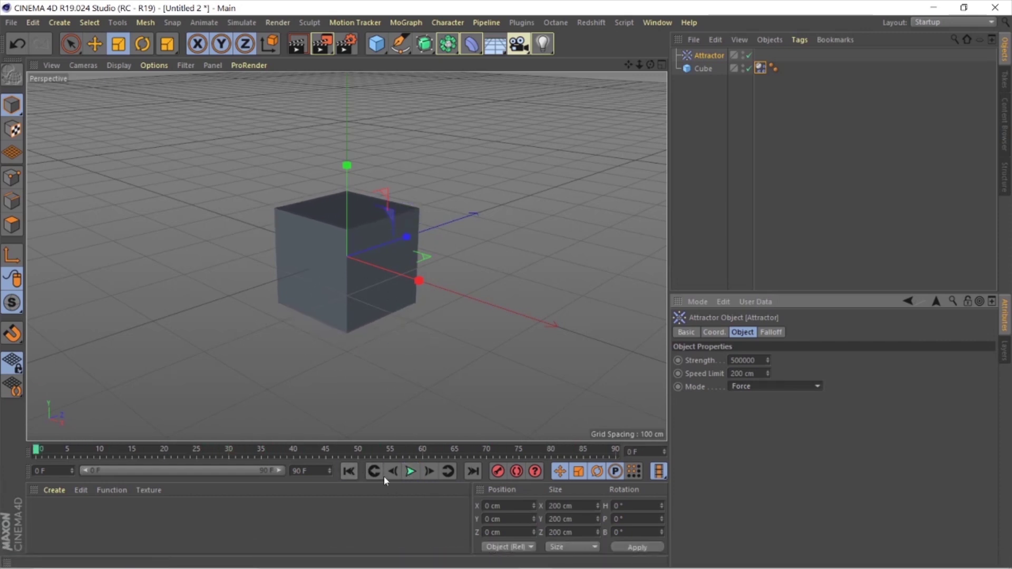
Step: Preview the cube's sag in the simulation and move the Attractor up along Y to about 16.7 cm
{"action": "left_click", "coordinate": [95, 43]}
{"action": "left_click", "coordinate": [411, 472]}
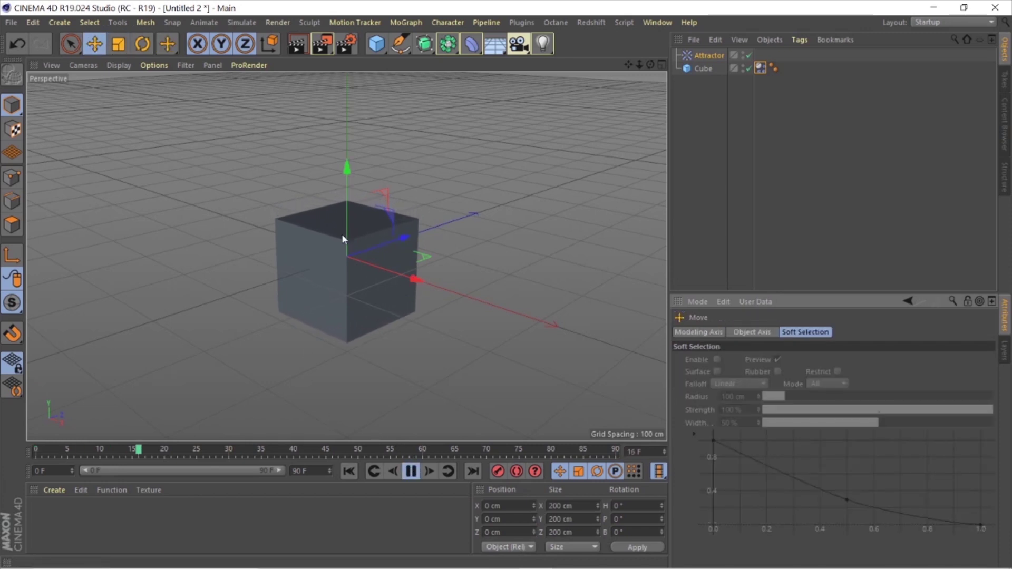
{"action": "left_click", "coordinate": [411, 472]}
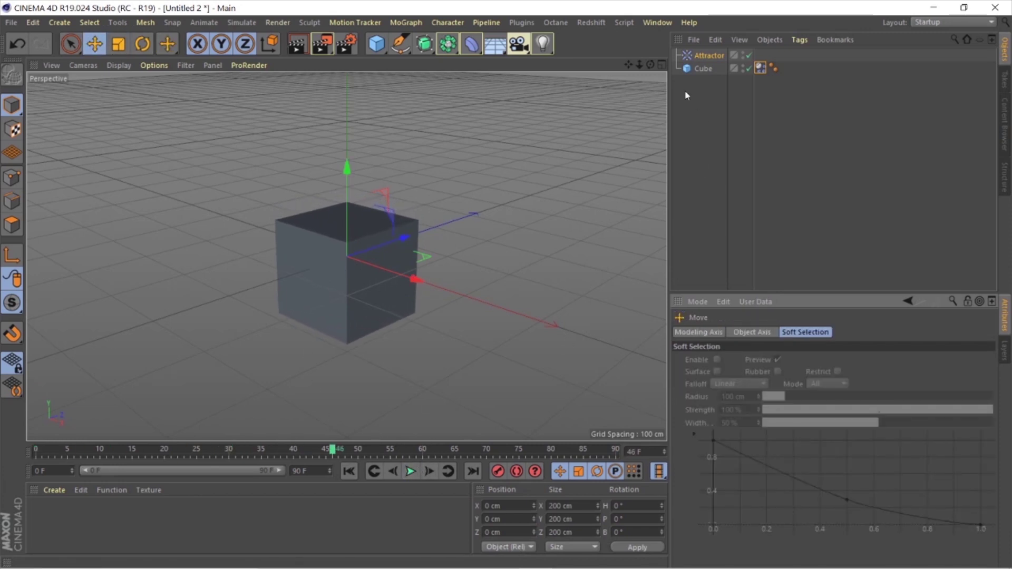
{"action": "left_click", "coordinate": [704, 53]}
{"action": "left_click_drag", "start_coordinate": [347, 169], "coordinate": [347, 157]}
Step: Replay the simulation from the start to check the cube with the raised Attractor, and rewind it
{"action": "left_click", "coordinate": [349, 471]}
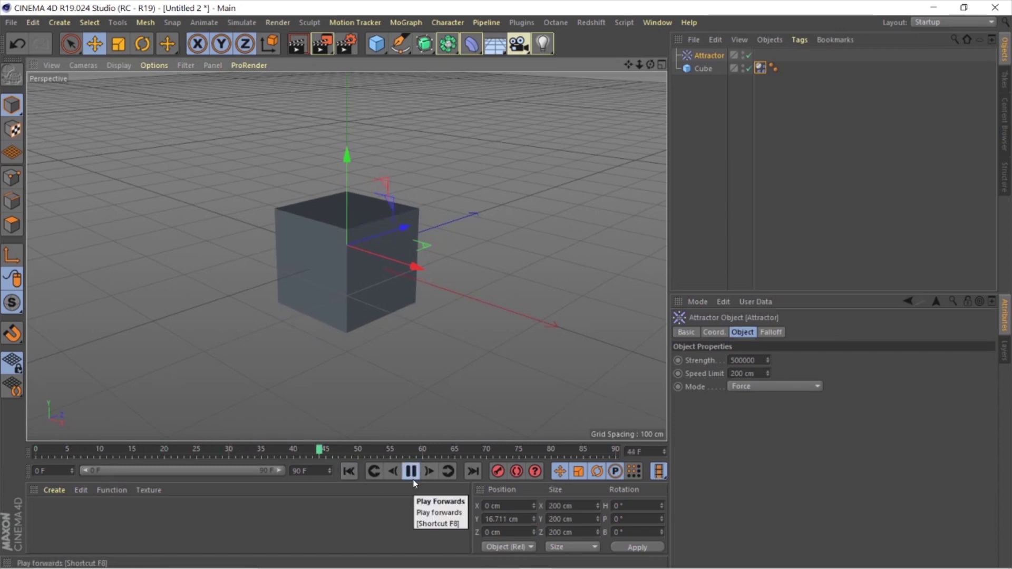
{"action": "left_click", "coordinate": [411, 475]}
{"action": "left_click", "coordinate": [349, 471]}
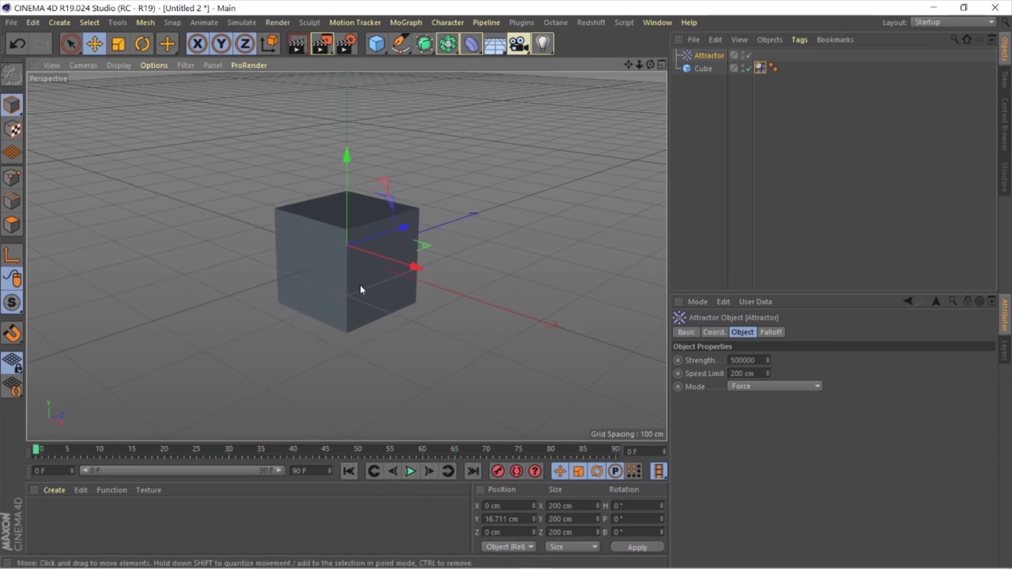
Step: Switch the viewport display to shading with edge lines, leaving the cube deselected
{"action": "left_click", "coordinate": [346, 304]}
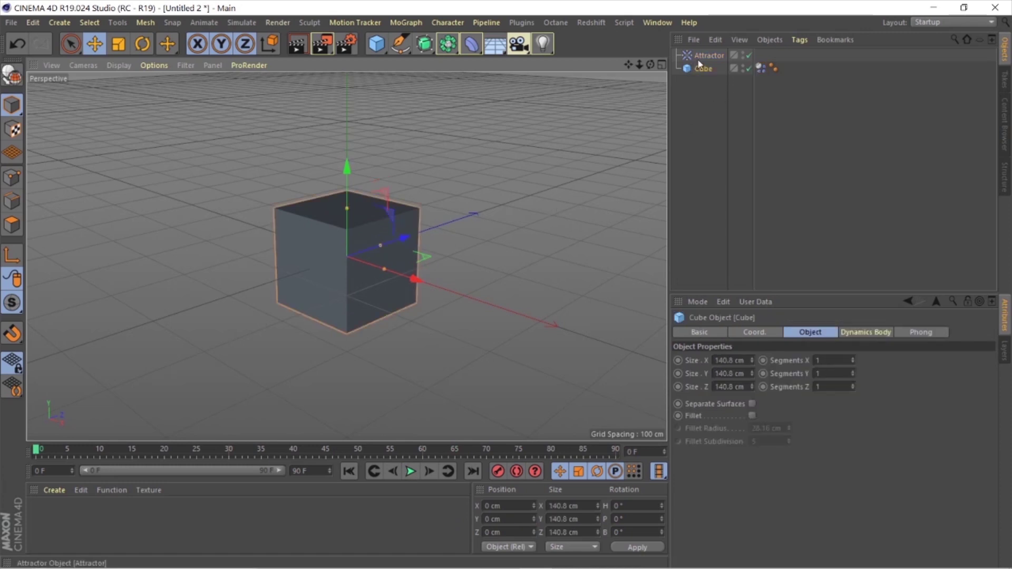
{"action": "left_click", "coordinate": [710, 68]}
{"action": "left_click", "coordinate": [761, 68]}
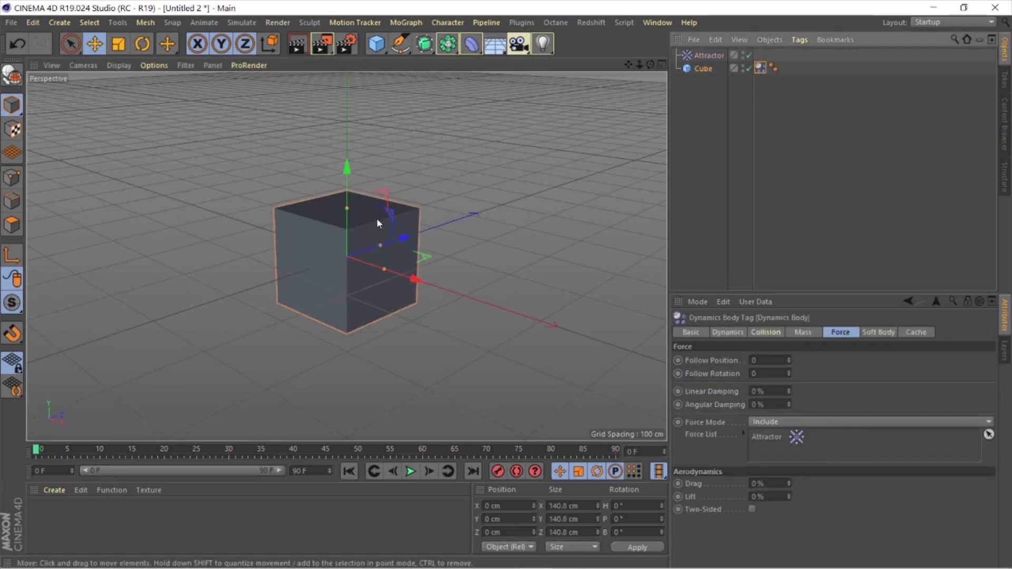
{"action": "left_click", "coordinate": [119, 66]}
{"action": "left_click", "coordinate": [144, 99]}
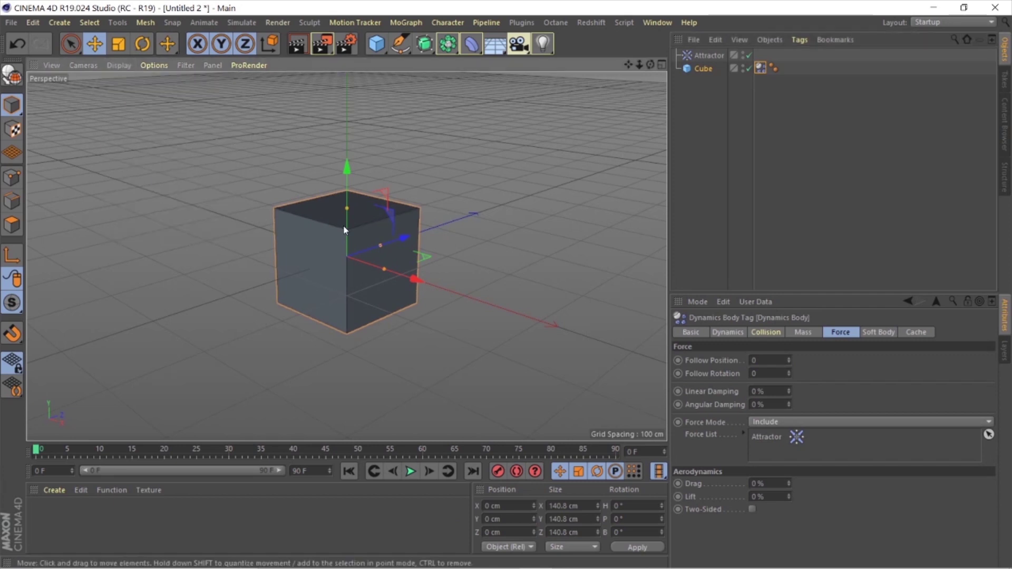
{"action": "left_click", "coordinate": [534, 210]}
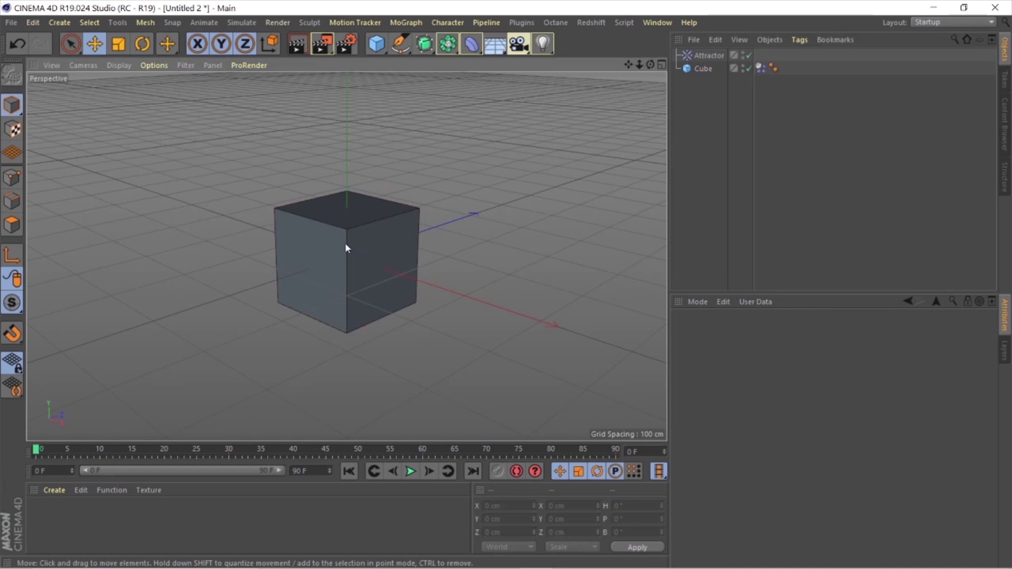
Step: Set the cube's segments to 10 along X, Y and Z
{"action": "left_click", "coordinate": [703, 69]}
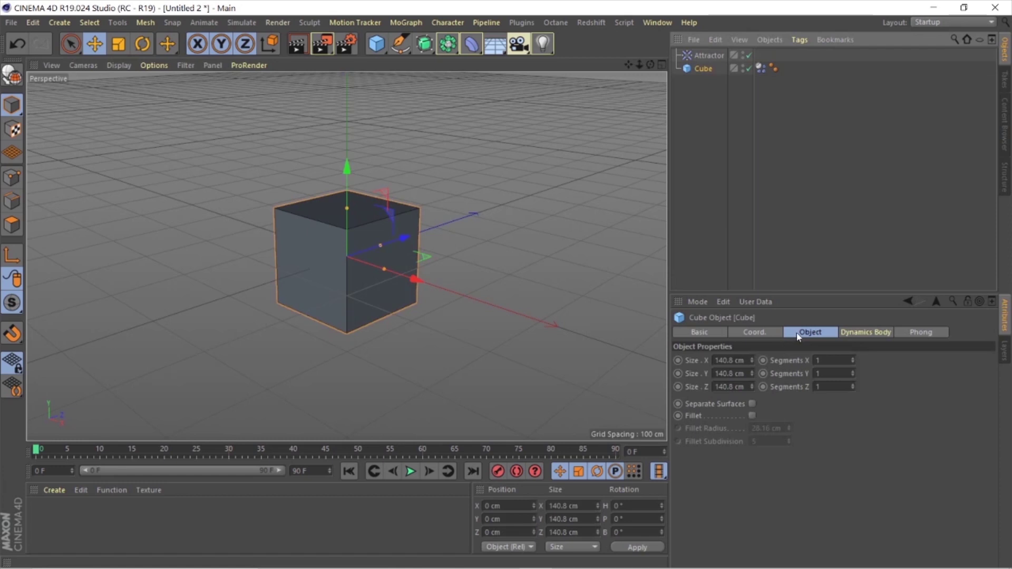
{"action": "double_click", "coordinate": [837, 360]}
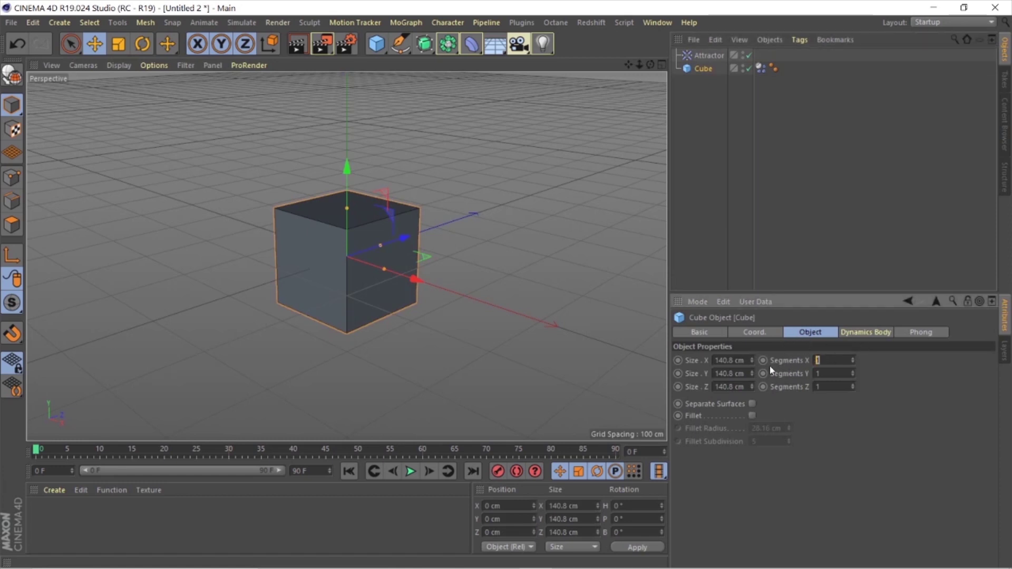
{"action": "type", "text": "10"}
{"action": "key", "text": "Return"}
{"action": "type", "text": "10"}
{"action": "key", "text": "Return"}
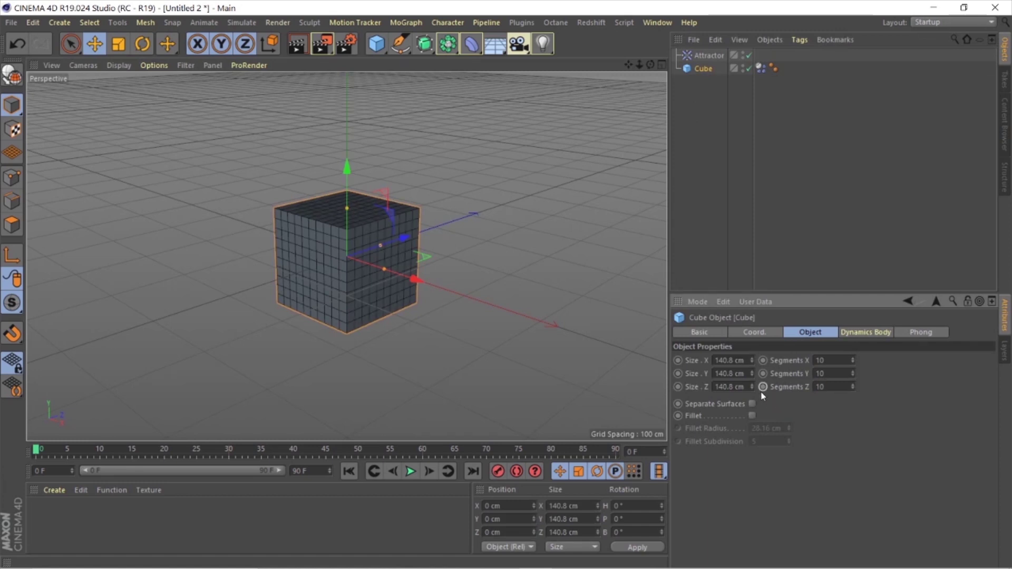
Step: Play the simulation to check how the subdivided cube deforms, and return to the first frame
{"action": "left_click", "coordinate": [411, 472]}
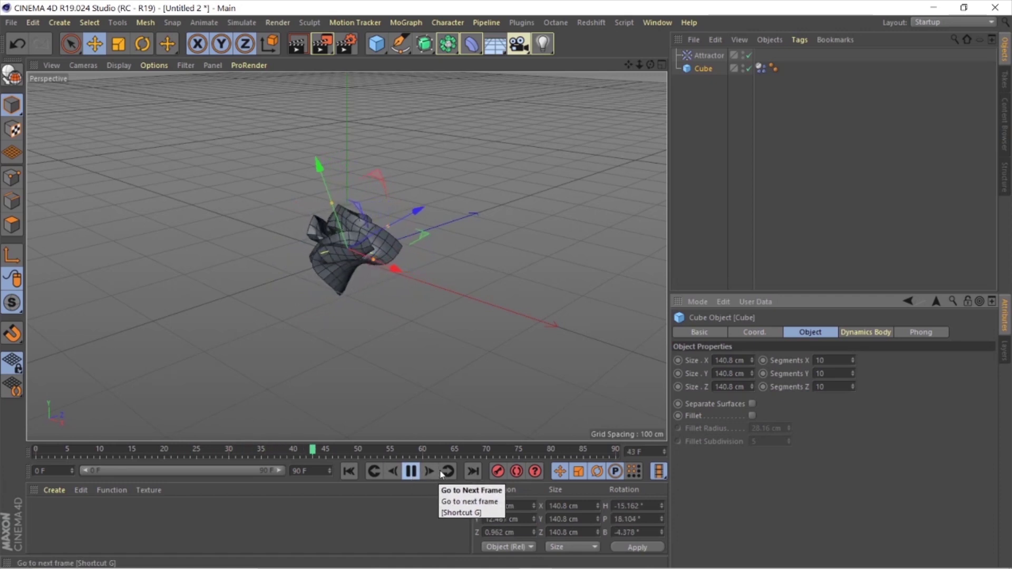
{"action": "left_click", "coordinate": [411, 471]}
{"action": "left_click", "coordinate": [349, 471]}
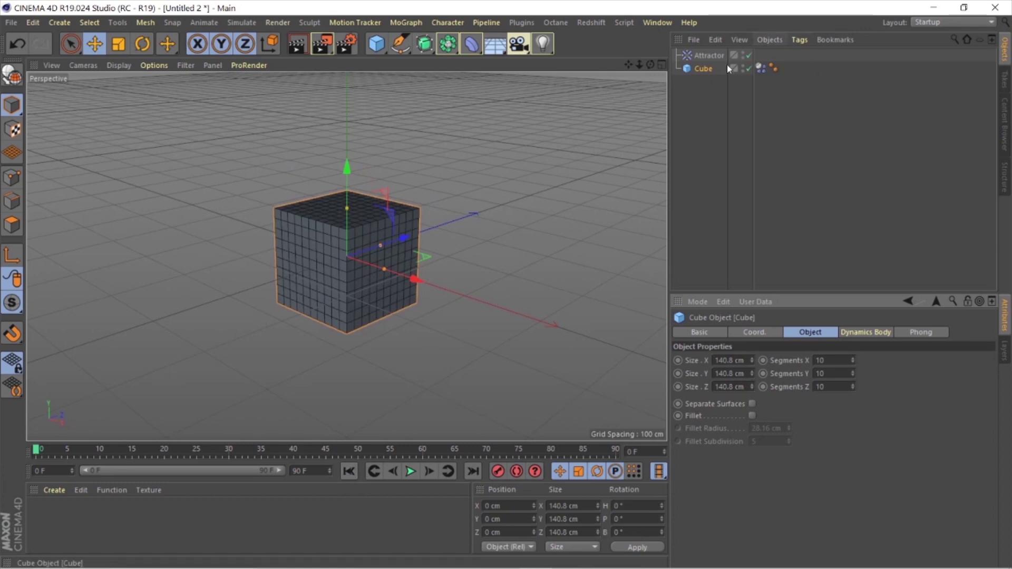
Step: Set the Structural springs and the shape conservation Stiffness of the cube's soft body to 500 each
{"action": "left_click", "coordinate": [707, 71]}
{"action": "left_click", "coordinate": [762, 69]}
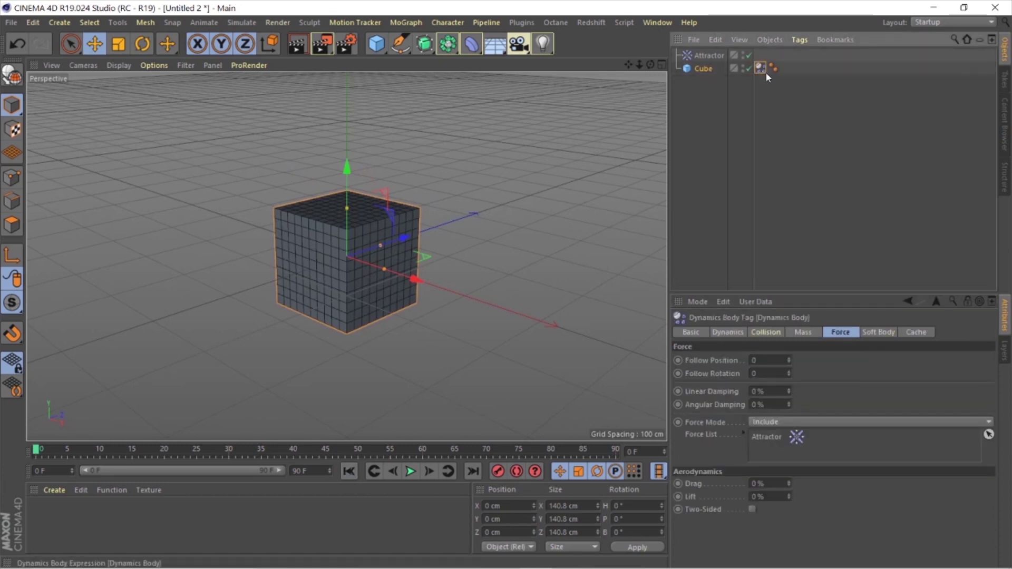
{"action": "left_click", "coordinate": [877, 332]}
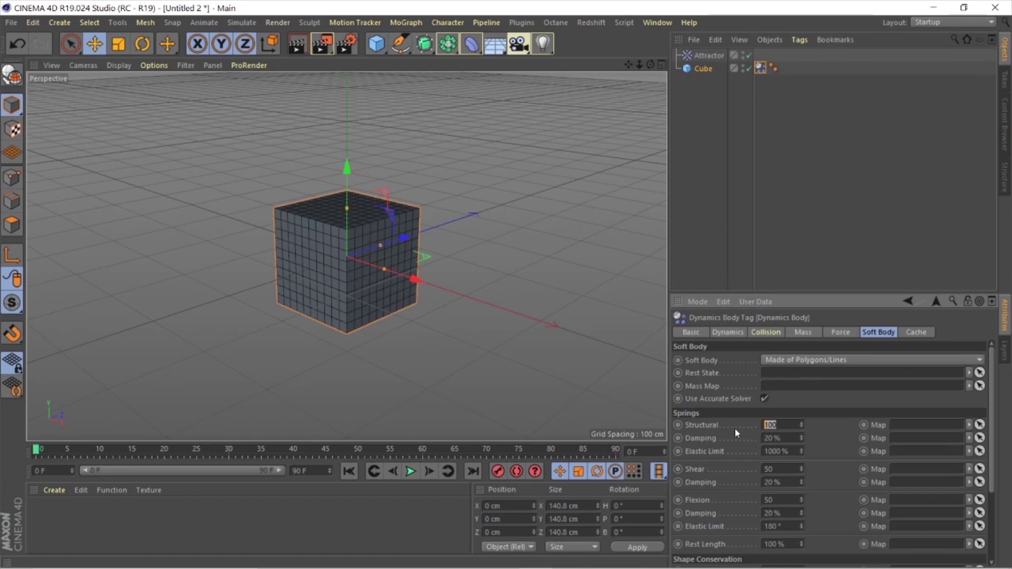
{"action": "type", "text": "500"}
{"action": "scroll", "coordinate": [692, 472], "scroll_direction": "down", "scroll_amount": 3}
{"action": "double_click", "coordinate": [773, 505]}
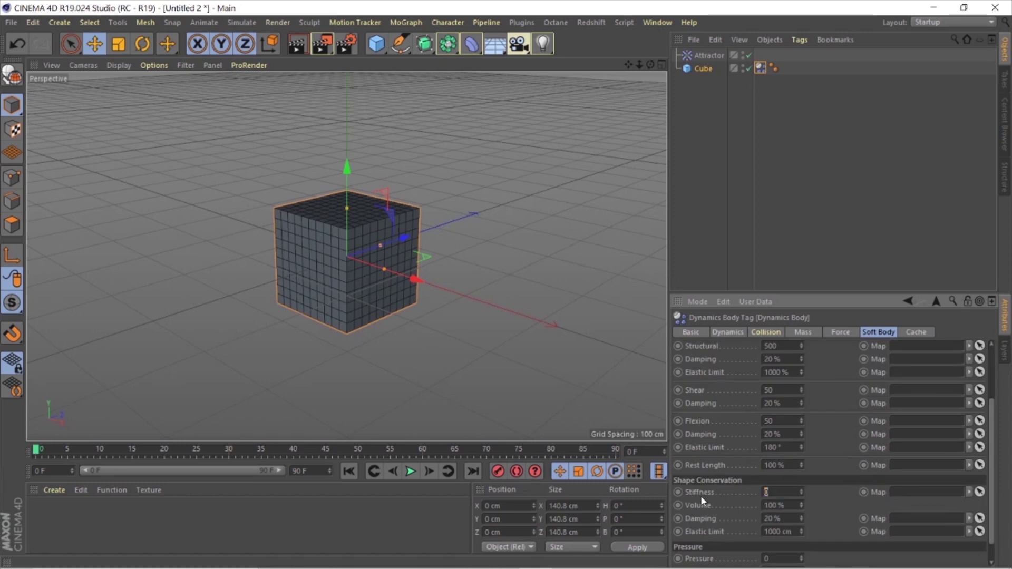
{"action": "type", "text": "500"}
Step: Play the simulation to check the stiffened cube, rewind to the first frame and clear the selection
{"action": "left_click", "coordinate": [411, 472]}
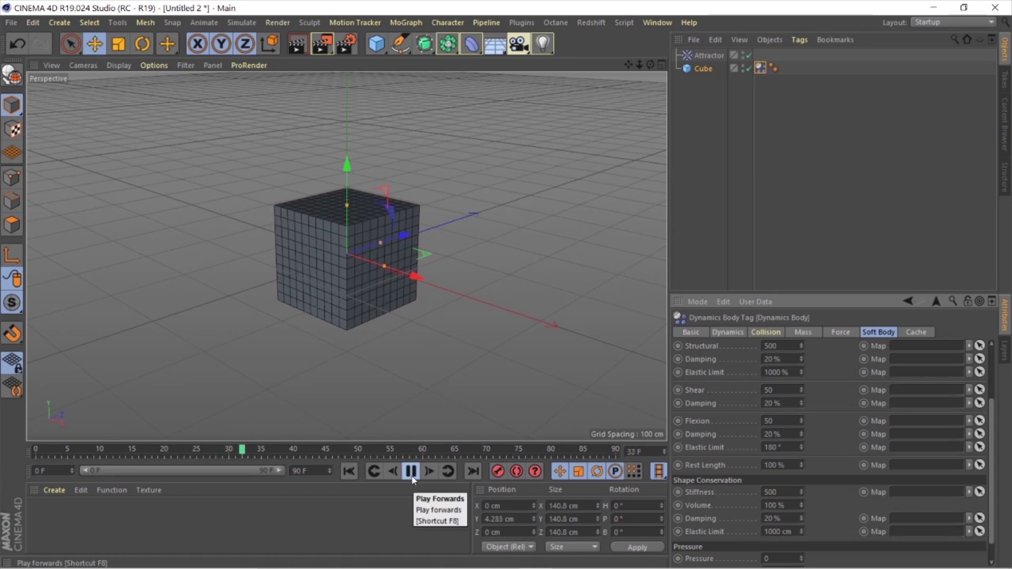
{"action": "left_click", "coordinate": [413, 476]}
{"action": "left_click", "coordinate": [348, 472]}
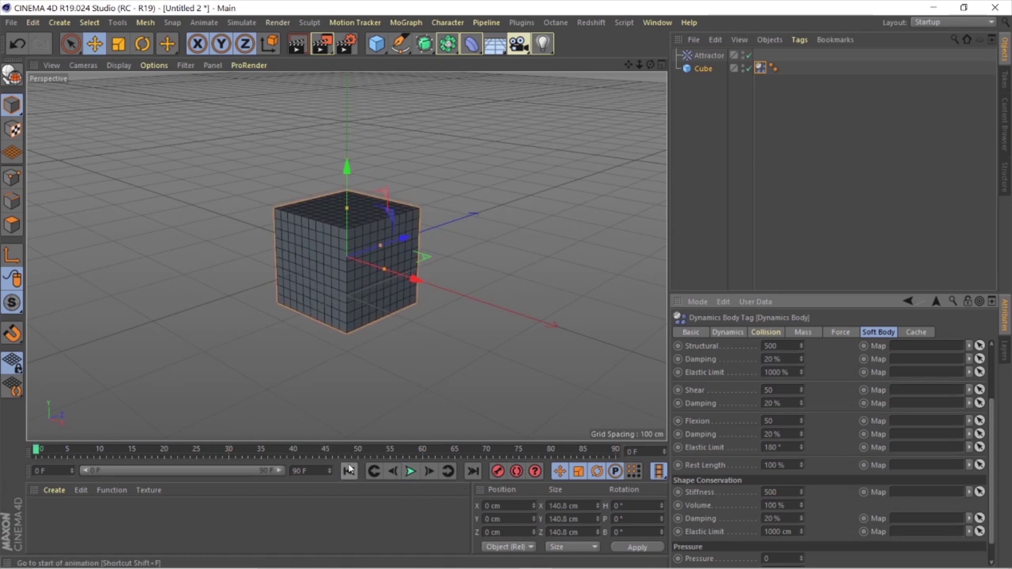
{"action": "left_click", "coordinate": [565, 191]}
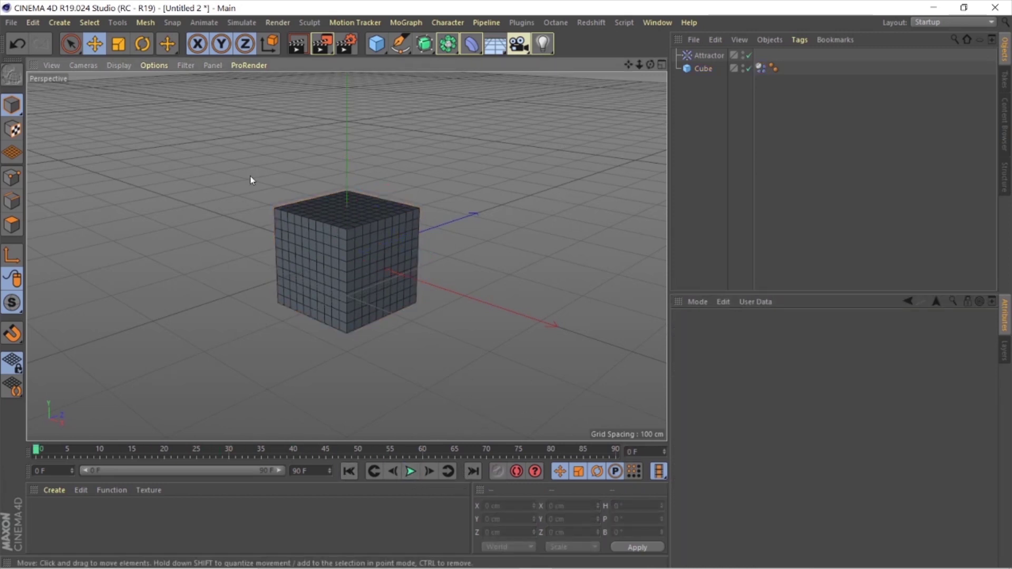
Step: Open the Pressure OBJ model from the MOdels folder in Documents with the default import options
{"action": "left_click", "coordinate": [12, 22]}
{"action": "left_click", "coordinate": [31, 55]}
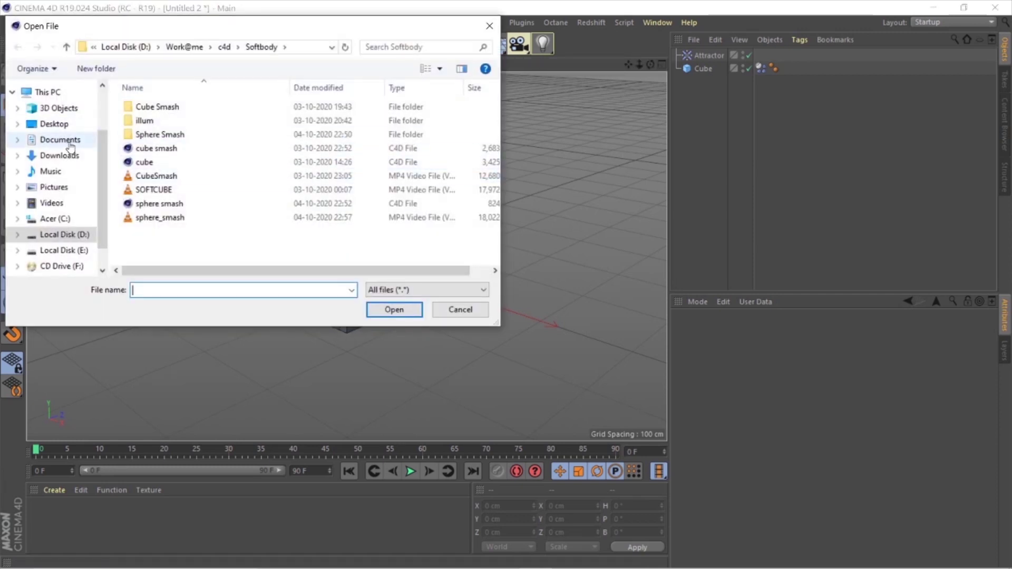
{"action": "left_click", "coordinate": [62, 140]}
{"action": "scroll", "coordinate": [214, 143], "scroll_direction": "down", "scroll_amount": 3}
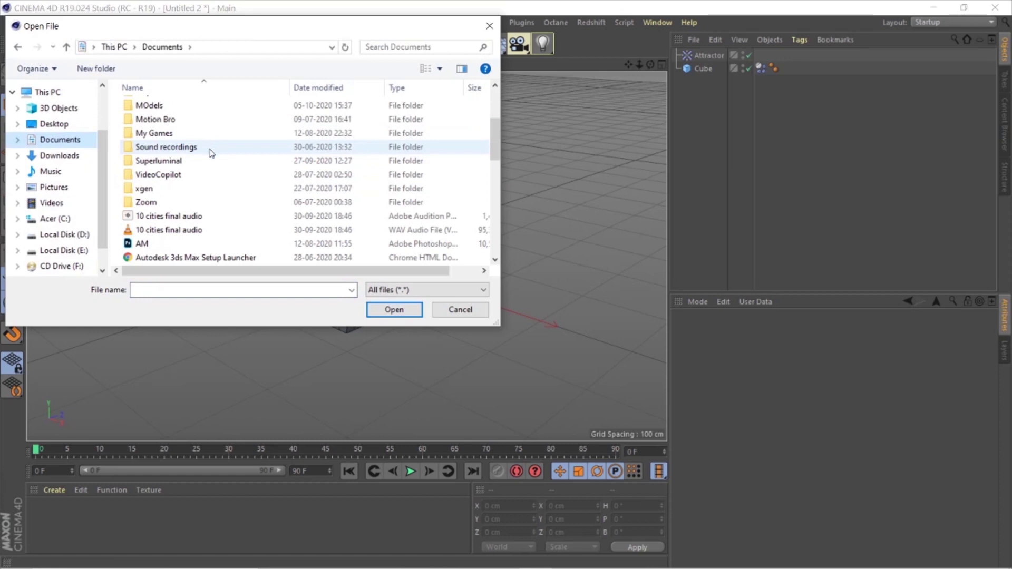
{"action": "scroll", "coordinate": [205, 169], "scroll_direction": "up", "scroll_amount": 2}
{"action": "double_click", "coordinate": [192, 189]}
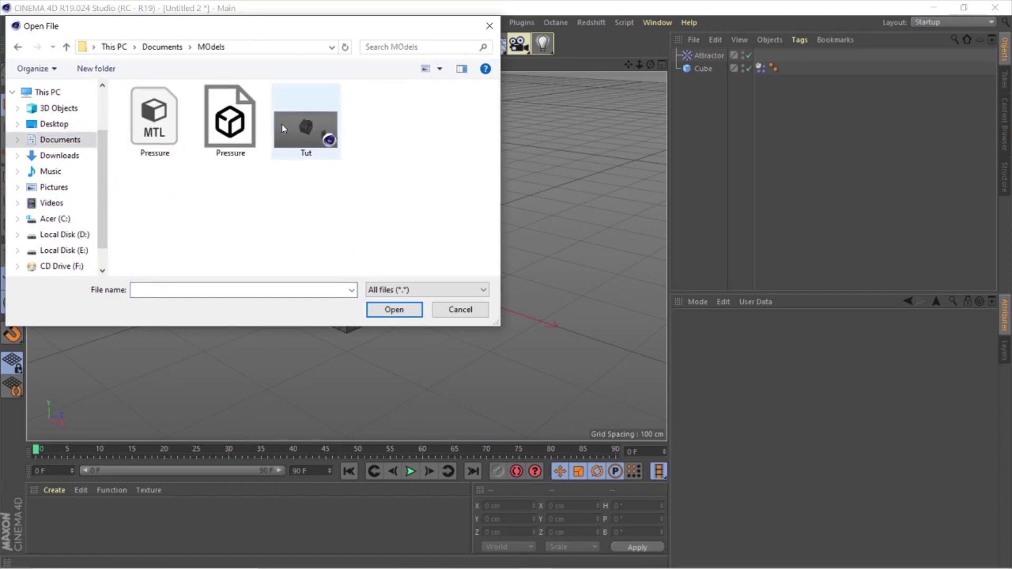
{"action": "left_click", "coordinate": [230, 121]}
{"action": "left_click", "coordinate": [394, 311]}
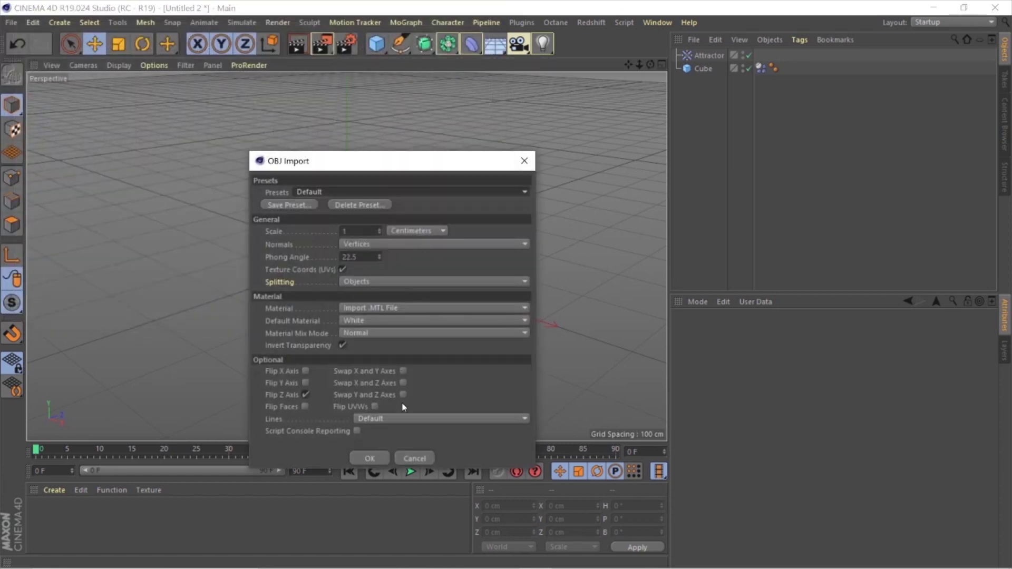
{"action": "left_click", "coordinate": [369, 458]}
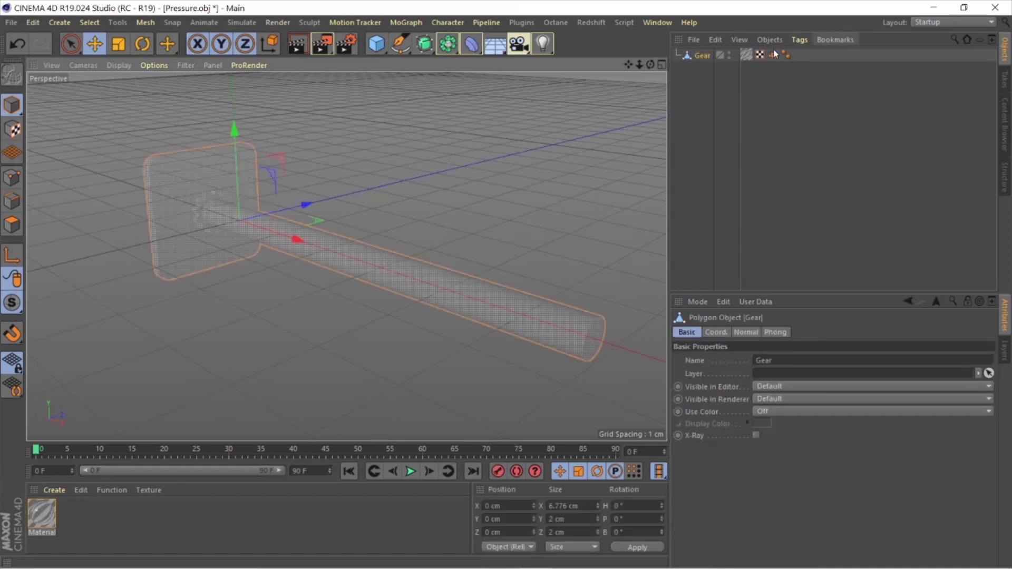
Step: Delete the texture tag from the imported Gear object while keeping the object itself
{"action": "left_click", "coordinate": [746, 55]}
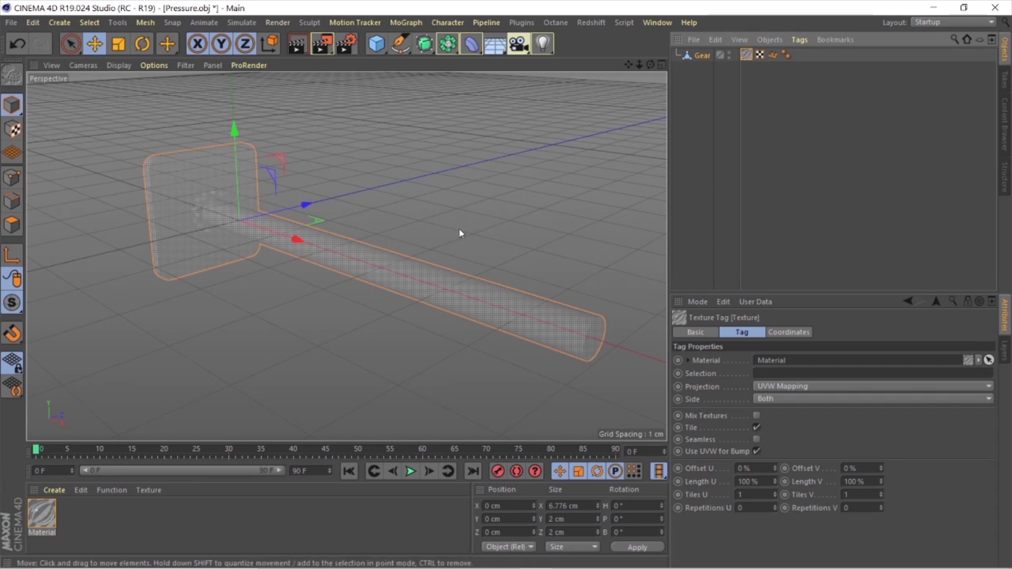
{"action": "key", "text": "Delete"}
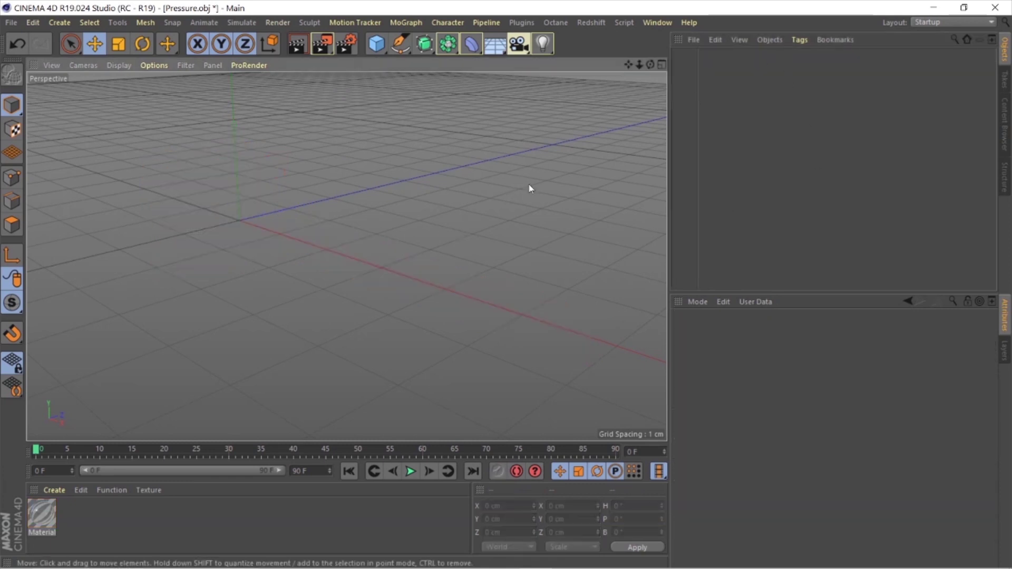
{"action": "key", "text": "ctrl+z"}
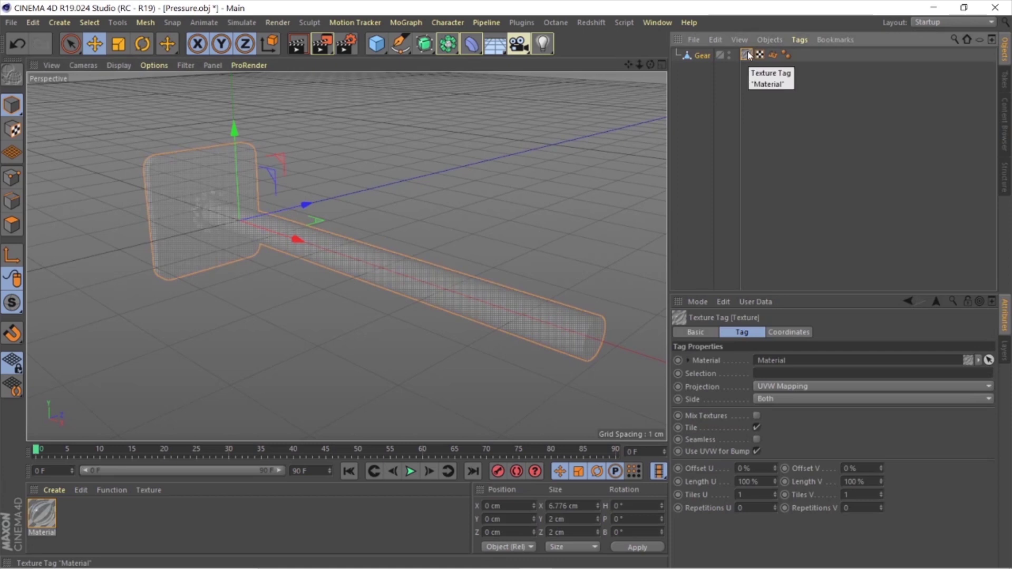
{"action": "key", "text": "Delete"}
{"action": "mouse_move", "coordinate": [340, 300]}
{"action": "left_mouse_down", "text": "alt"}
{"action": "mouse_move", "coordinate": [412, 296]}
{"action": "mouse_move", "coordinate": [345, 303]}
{"action": "left_mouse_up", "text": "alt"}
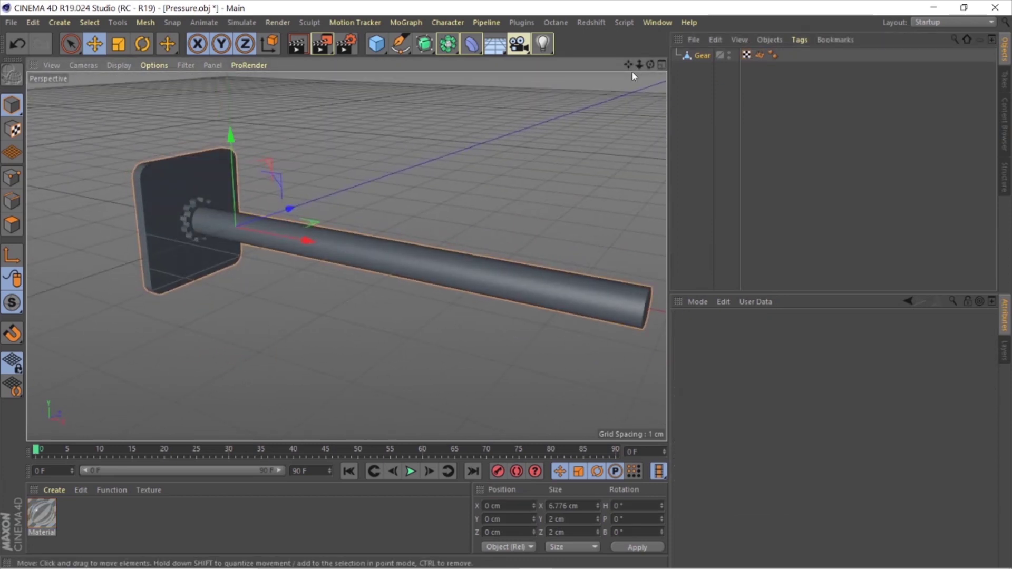
Step: Paste the Gear object into the Untitled 2 project and move it along X to about 136 cm
{"action": "left_click", "coordinate": [659, 23]}
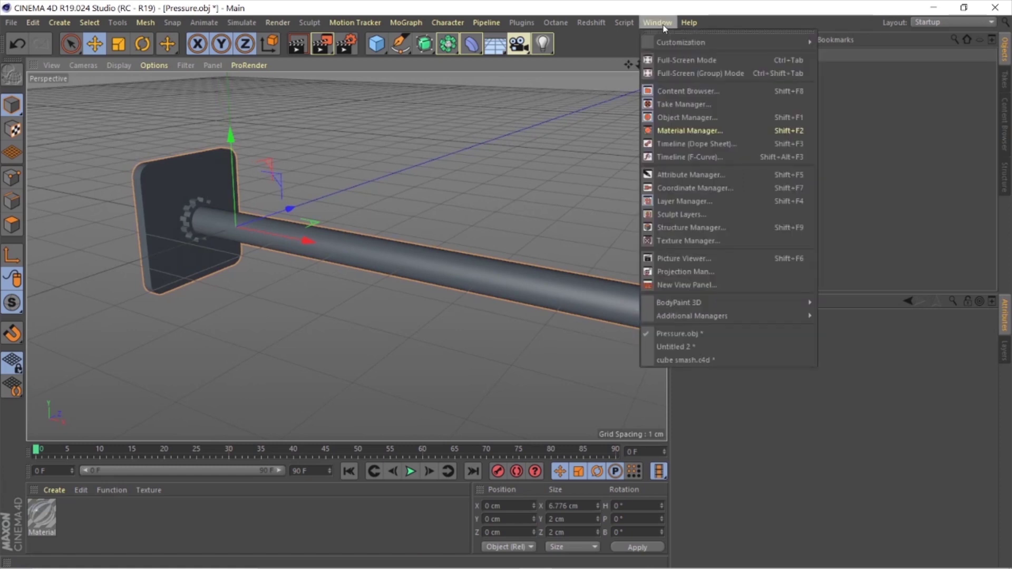
{"action": "left_click", "coordinate": [716, 345]}
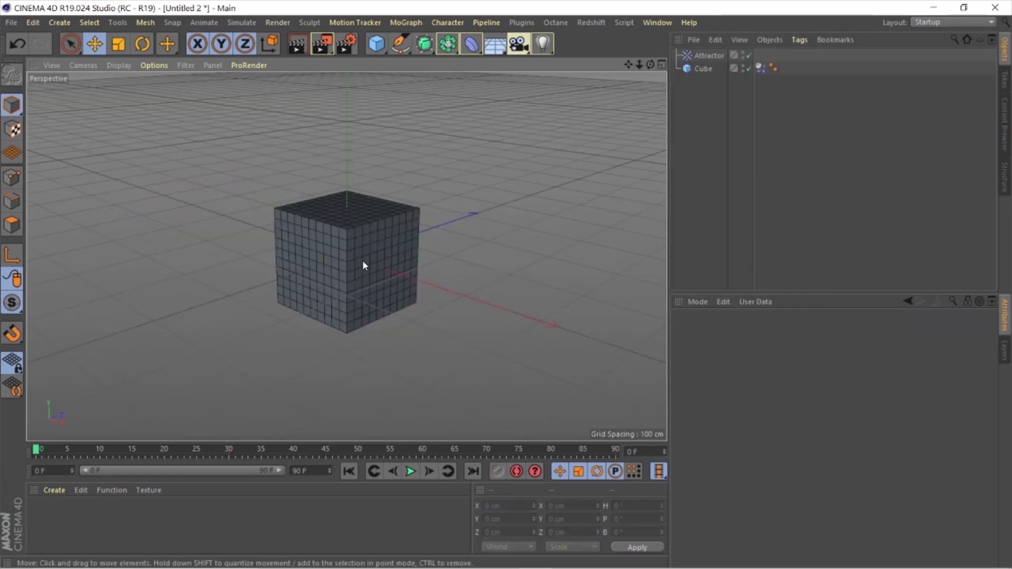
{"action": "key", "text": "ctrl+v"}
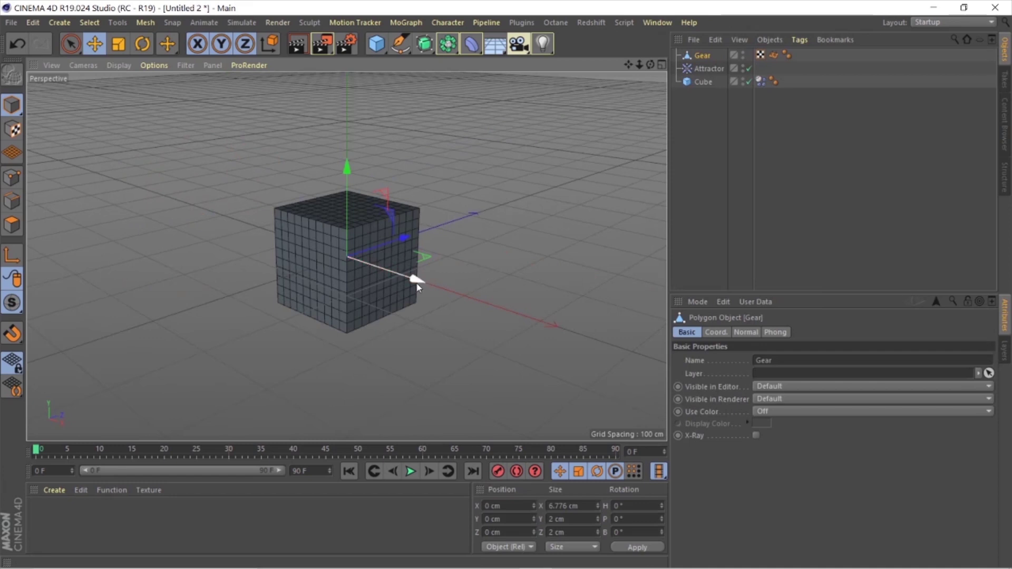
{"action": "left_click_drag", "start_coordinate": [417, 285], "coordinate": [499, 318]}
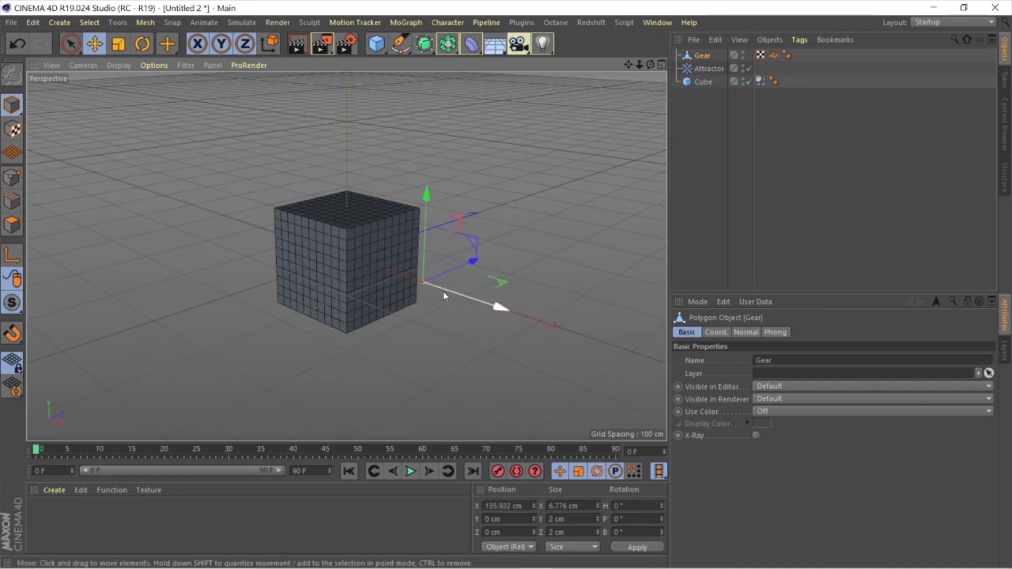
Step: Scale the Gear up uniformly to about 340 cm long and move it along X to about 316 cm
{"action": "left_click", "coordinate": [120, 47]}
{"action": "left_click_drag", "start_coordinate": [93, 389], "coordinate": [776, 176]}
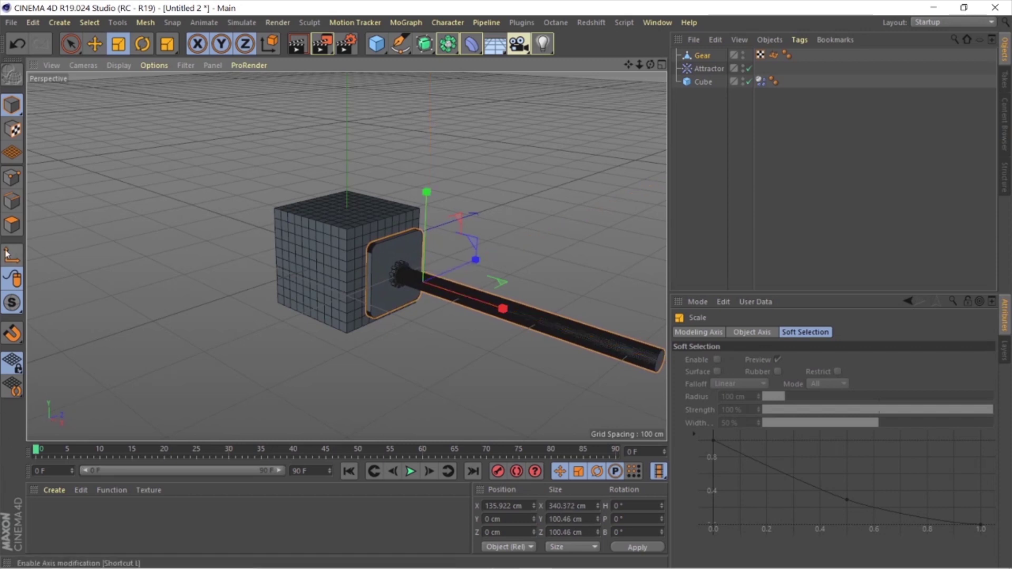
{"action": "key", "text": "e"}
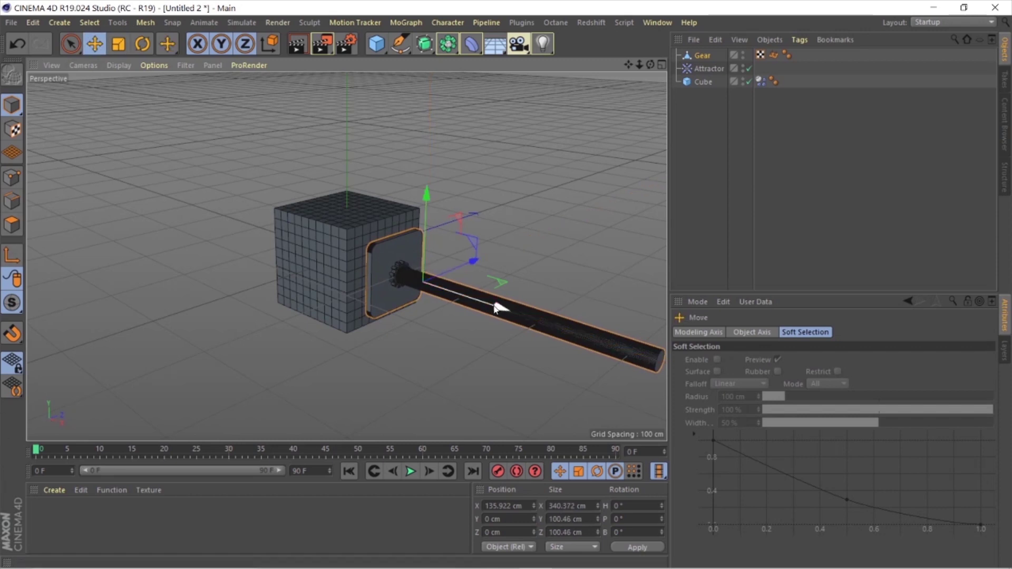
{"action": "left_click_drag", "start_coordinate": [495, 308], "coordinate": [601, 391]}
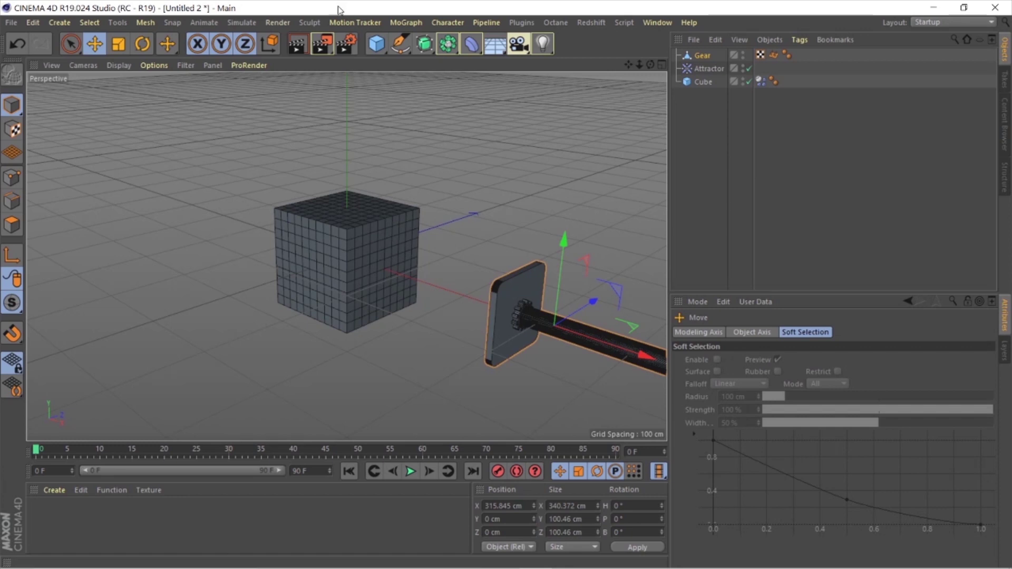
Step: Set the render output size to 1920 x 1080 pixels, close the render settings and deselect the Gear
{"action": "left_click", "coordinate": [346, 43]}
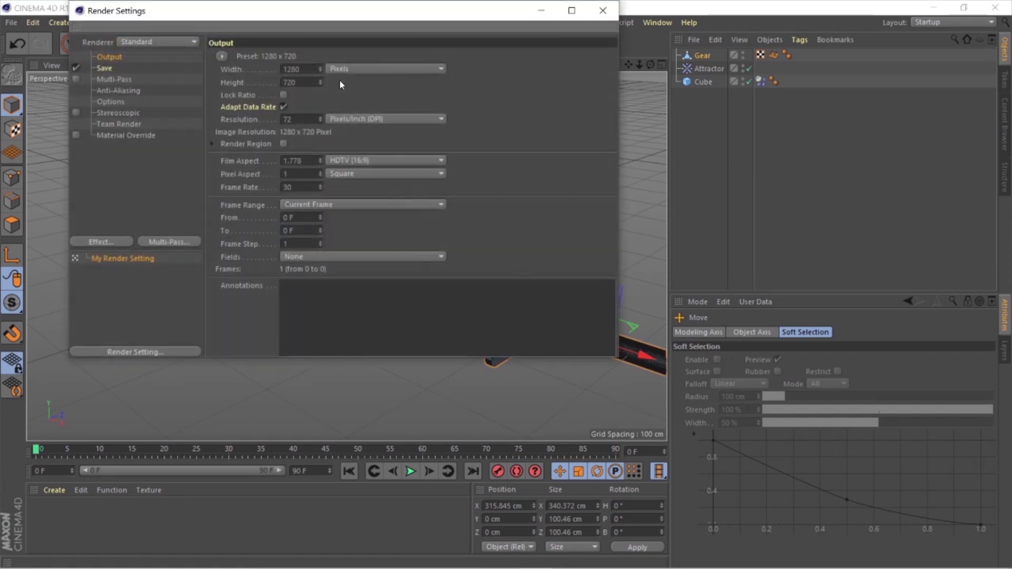
{"action": "double_click", "coordinate": [309, 69]}
{"action": "key", "text": "Tab"}
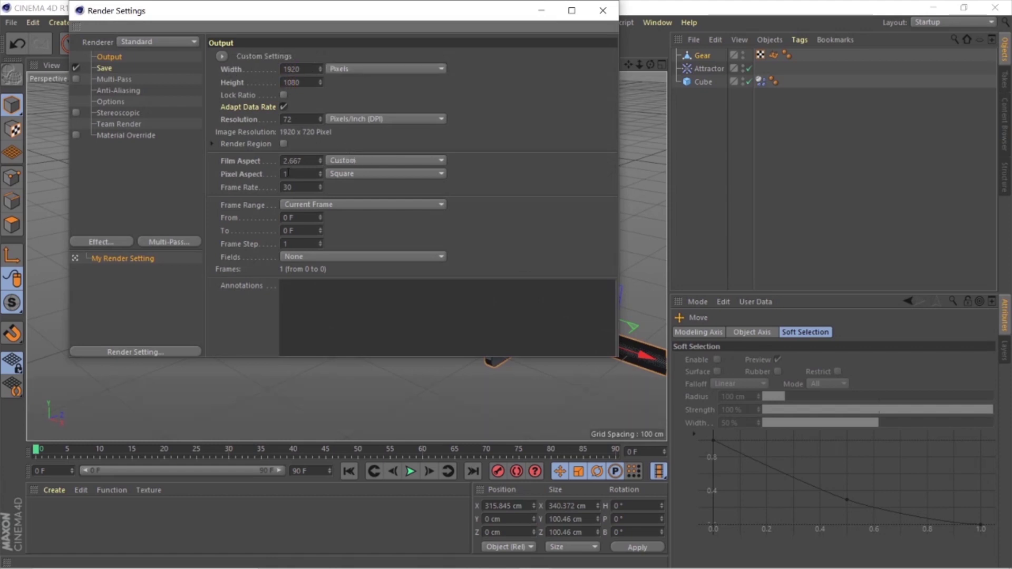
{"action": "key", "text": "Tab"}
{"action": "left_click", "coordinate": [603, 10]}
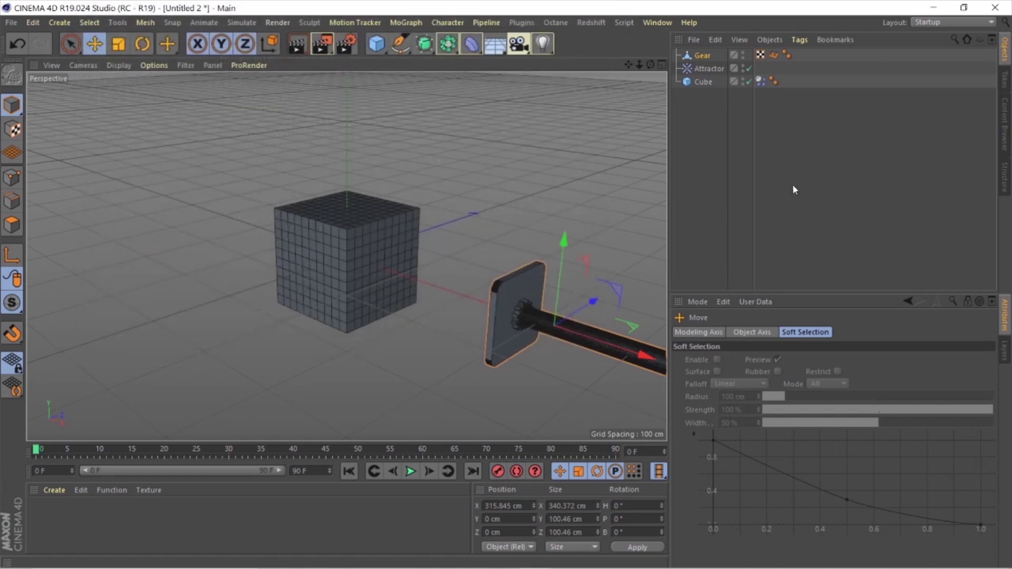
{"action": "left_click", "coordinate": [791, 185]}
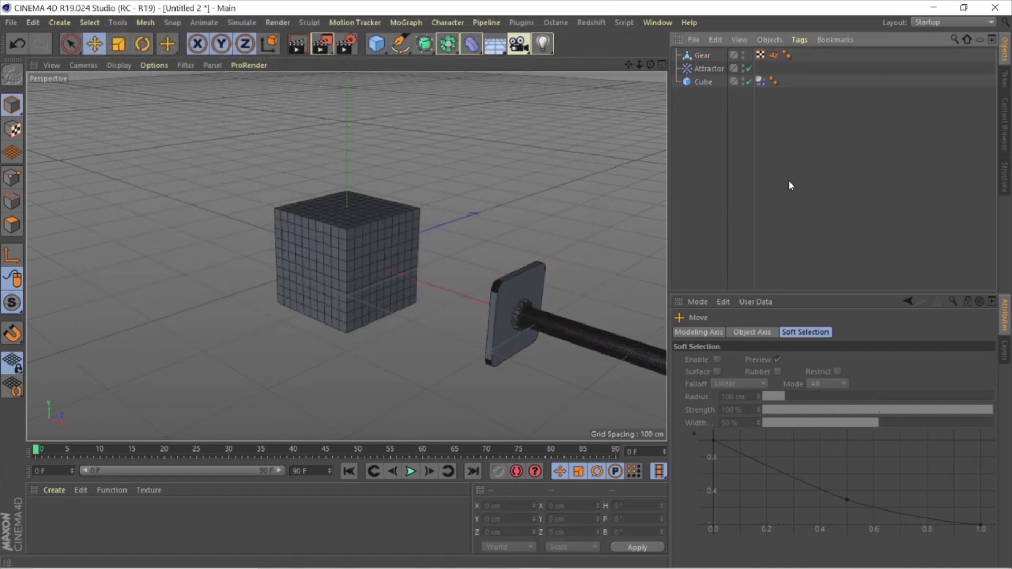
Step: Set the frame rate to 25 FPS in the project settings
{"action": "key", "text": "ctrl+d"}
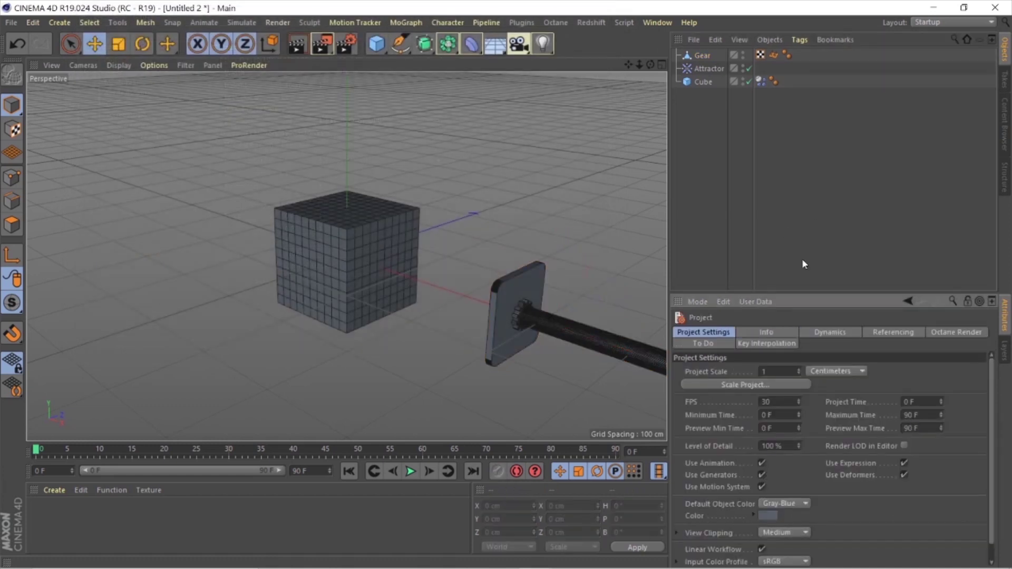
{"action": "double_click", "coordinate": [765, 402]}
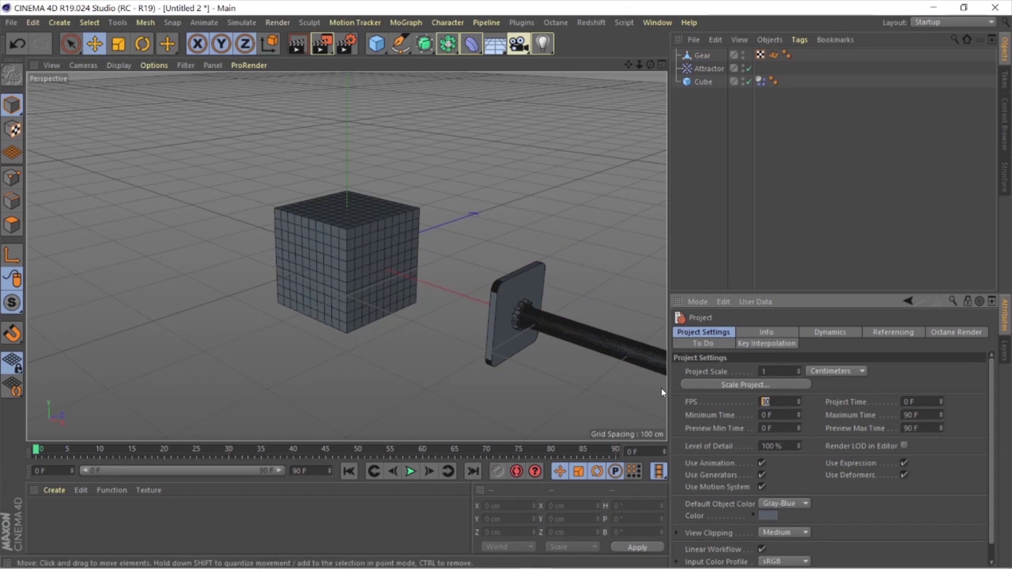
{"action": "type", "text": "25"}
{"action": "key", "text": "Return"}
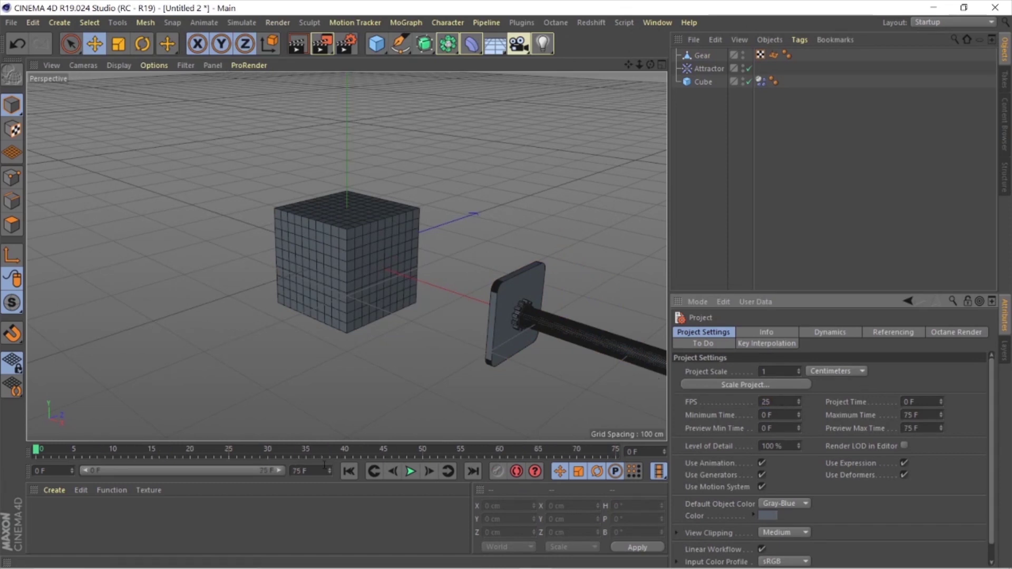
Step: Set the animation's end frame to 250 and extend the timeline preview range over its full length
{"action": "type", "text": "250"}
{"action": "key", "text": "Return"}
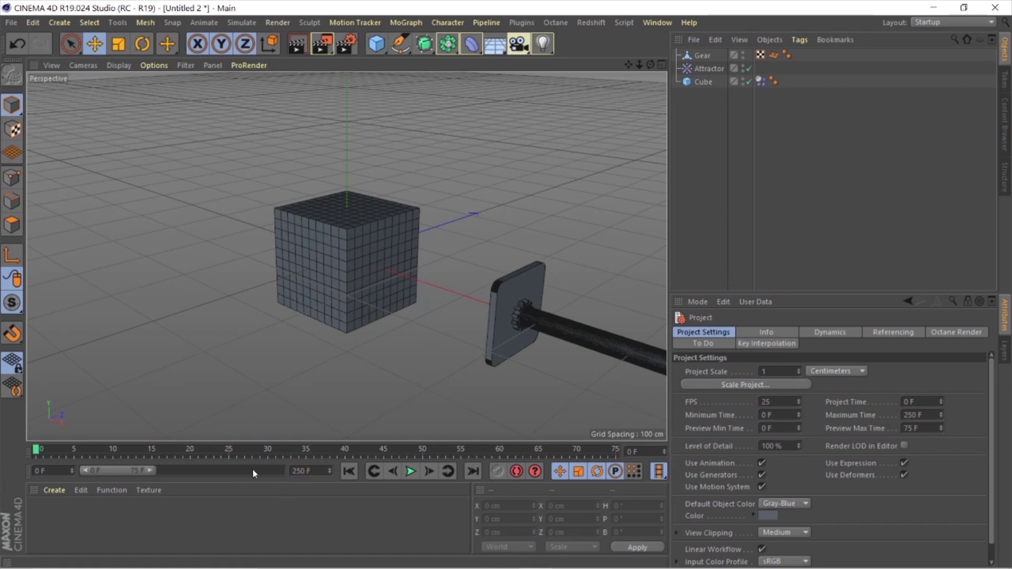
{"action": "double_click", "coordinate": [259, 469]}
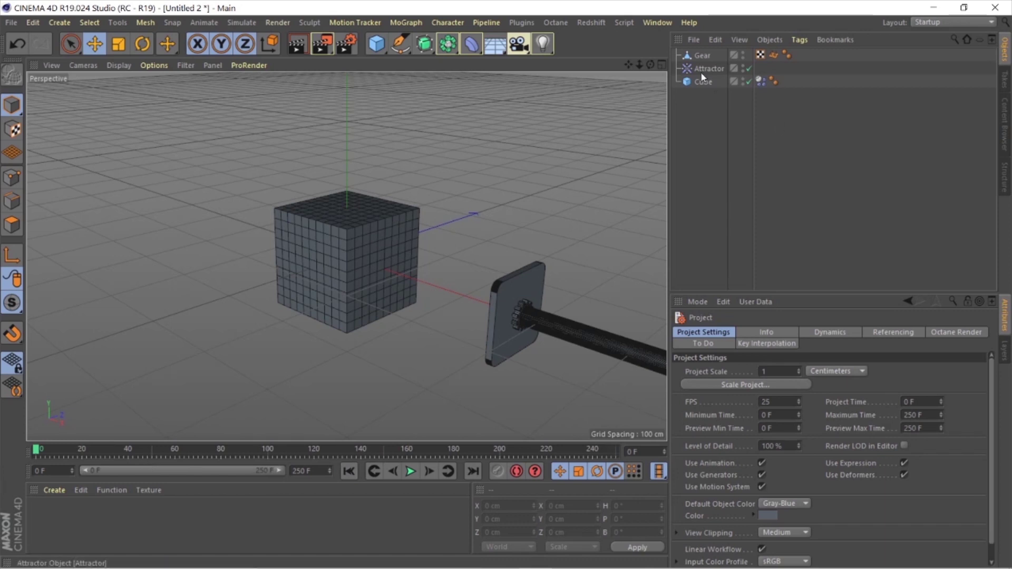
Step: Keyframe the Gear at frame 0, at X about 109 cm on frame 20 and back at X about 346 cm on frame 39
{"action": "left_click", "coordinate": [702, 54]}
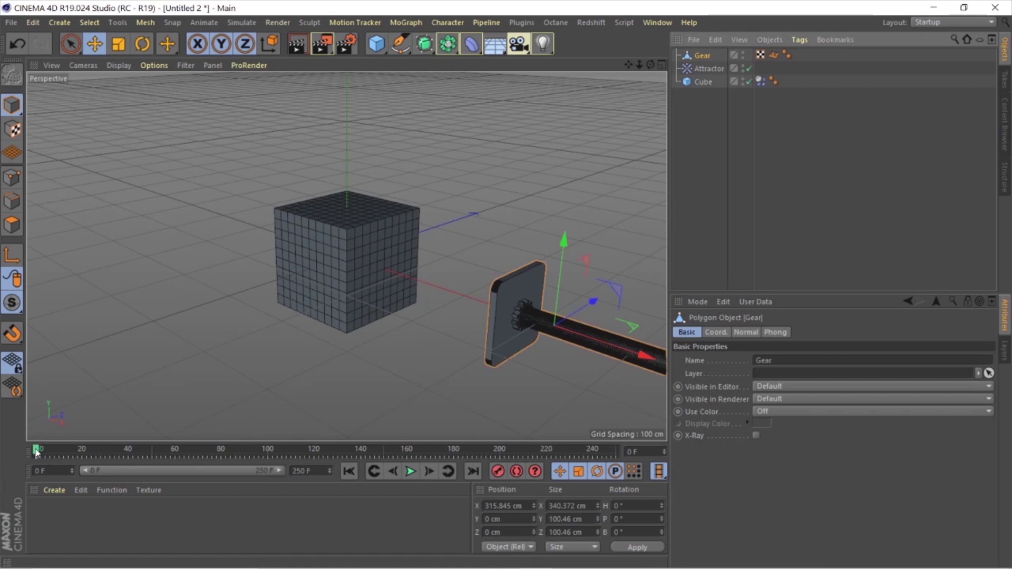
{"action": "left_click_drag", "start_coordinate": [37, 453], "coordinate": [70, 458]}
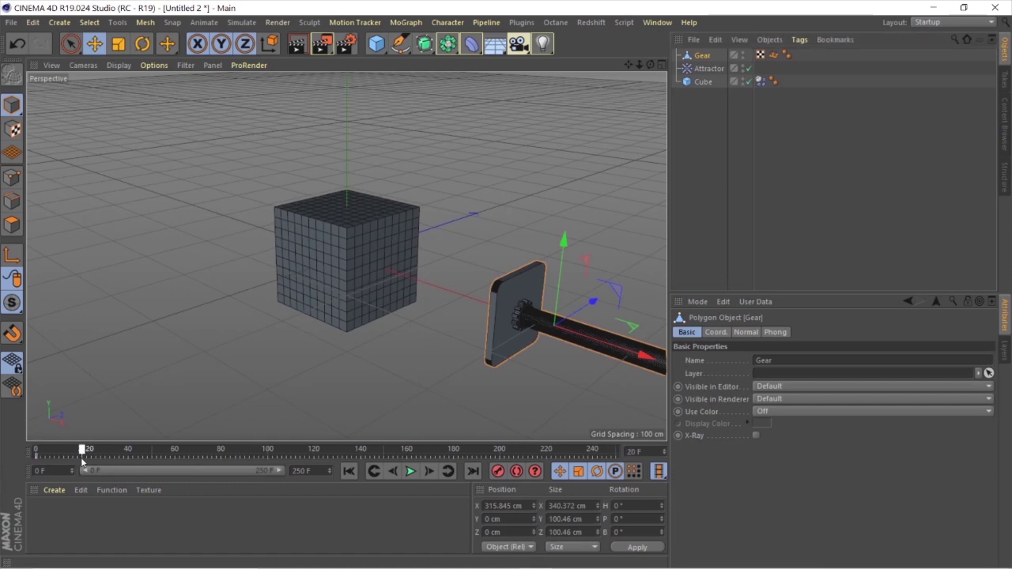
{"action": "left_click_drag", "start_coordinate": [644, 358], "coordinate": [476, 333]}
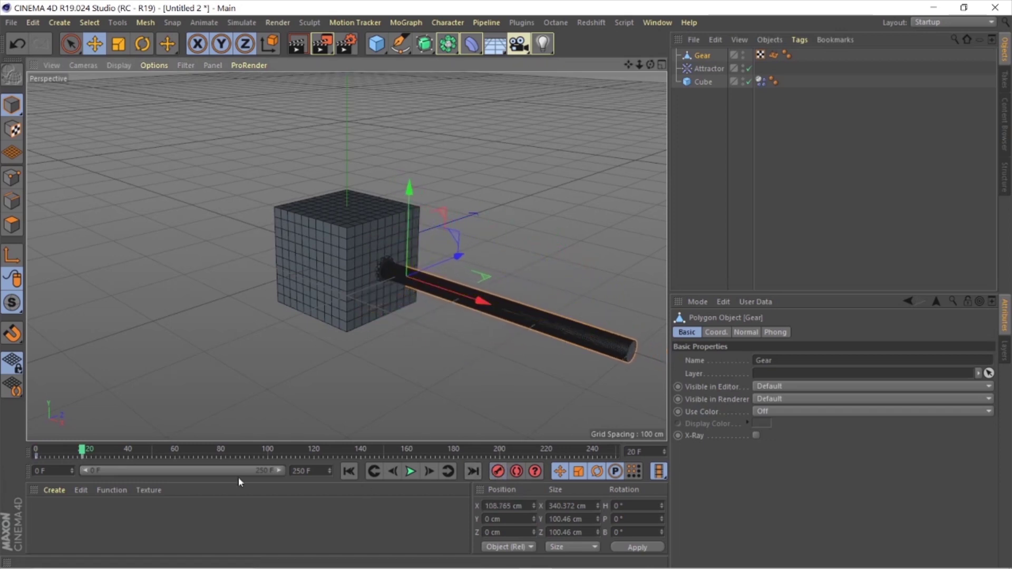
{"action": "left_click_drag", "start_coordinate": [81, 454], "coordinate": [125, 460]}
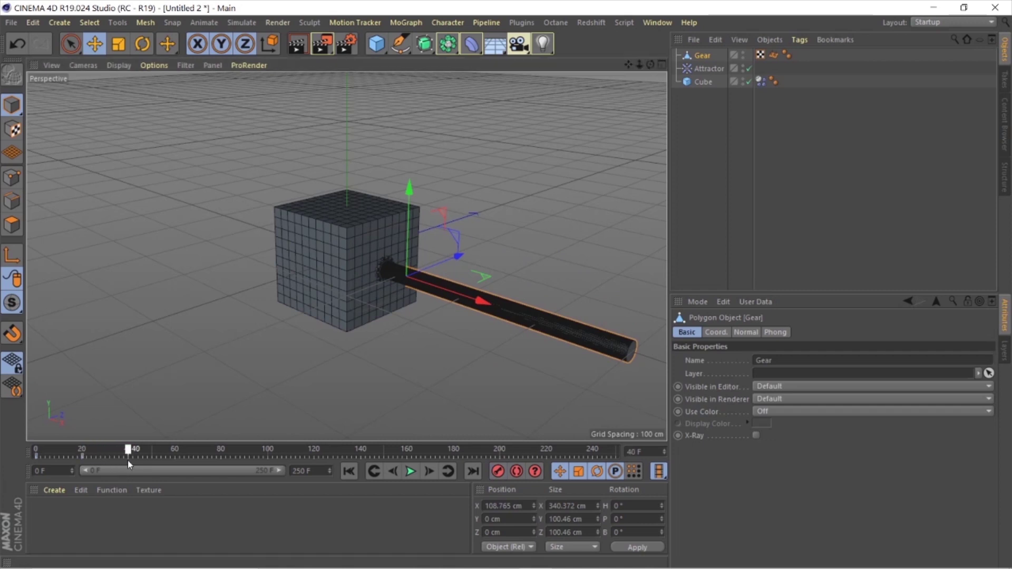
{"action": "left_click_drag", "start_coordinate": [470, 302], "coordinate": [585, 340]}
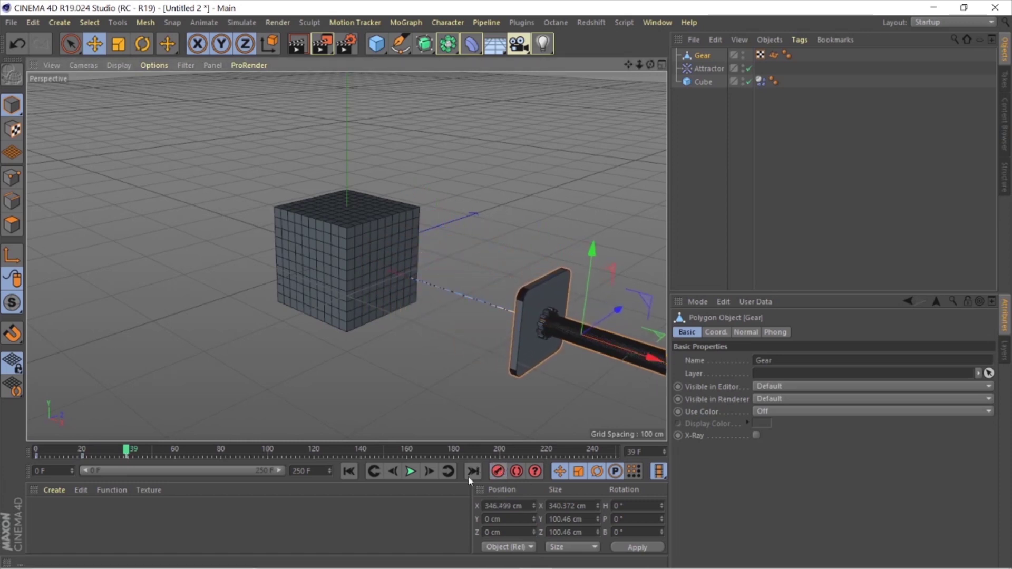
Step: Keyframe a second strike of the Gear, with X about 80 cm at frame 50 and about 353 cm at frame 70
{"action": "left_click_drag", "start_coordinate": [127, 452], "coordinate": [166, 456]}
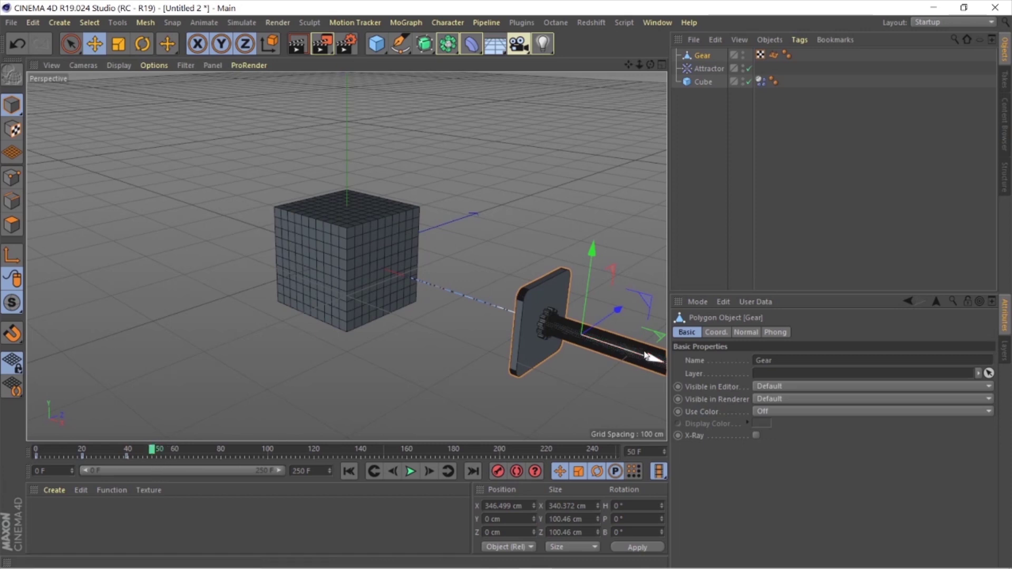
{"action": "left_click_drag", "start_coordinate": [653, 362], "coordinate": [435, 318]}
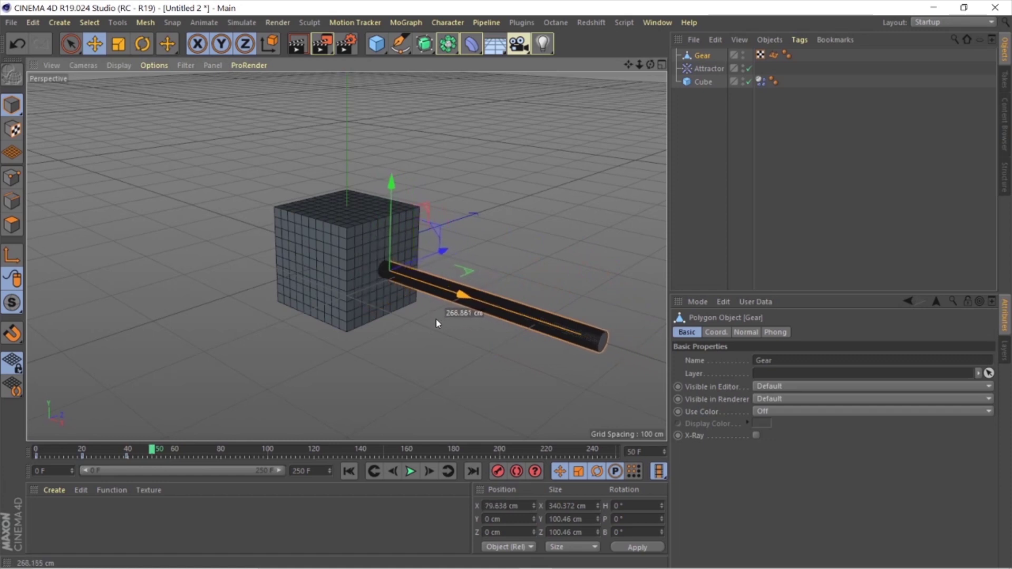
{"action": "left_click", "coordinate": [498, 472]}
{"action": "left_click_drag", "start_coordinate": [153, 453], "coordinate": [198, 458]}
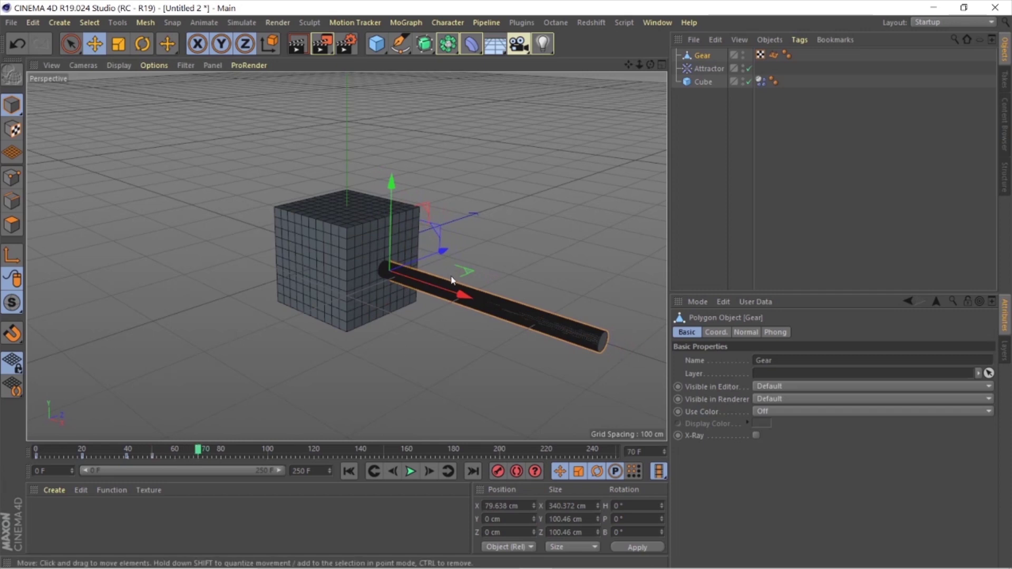
{"action": "left_click_drag", "start_coordinate": [456, 290], "coordinate": [644, 396]}
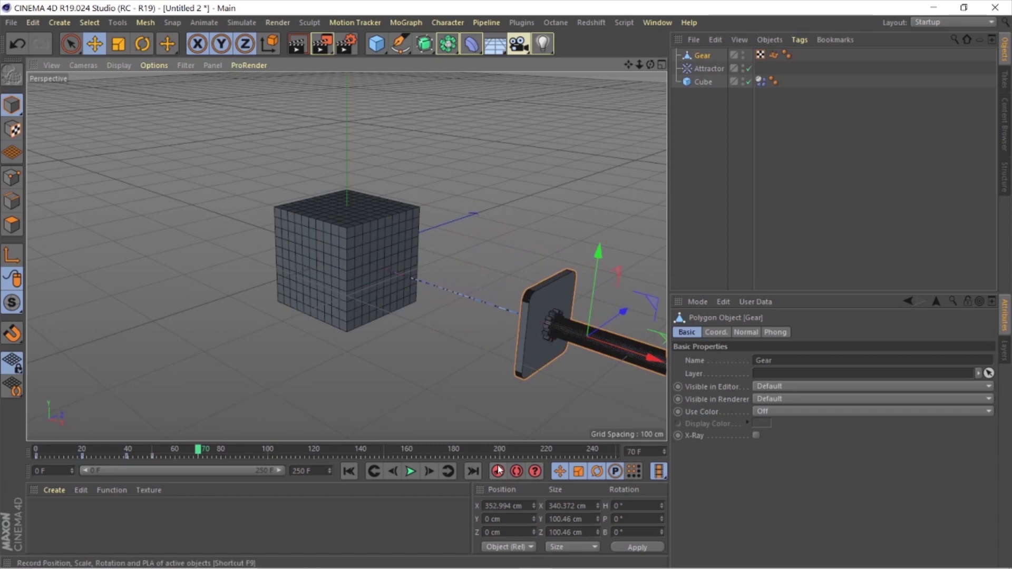
Step: Play the animation from the first frame to check the Gear's motion, and return to the start
{"action": "left_click", "coordinate": [348, 472]}
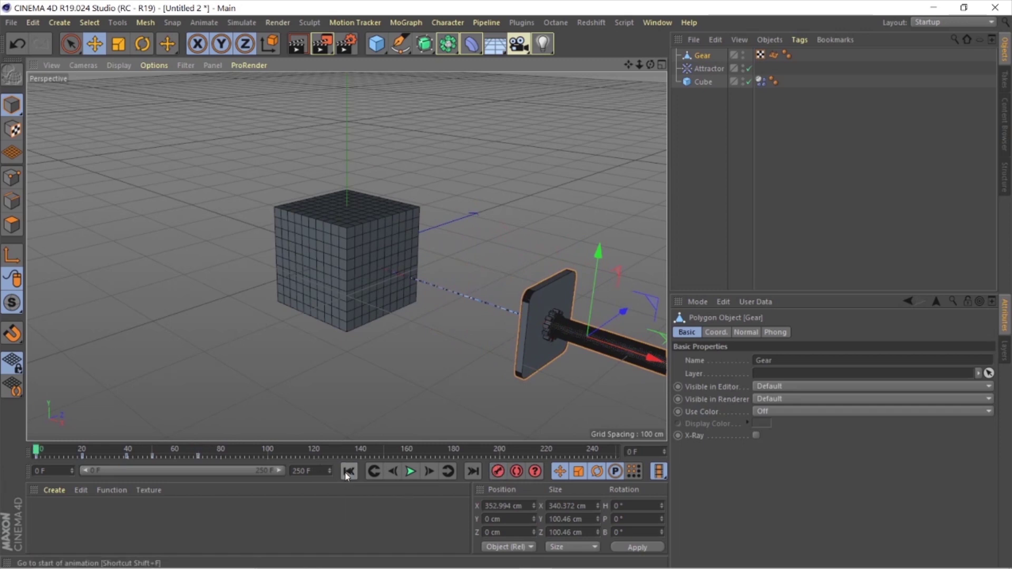
{"action": "left_click", "coordinate": [411, 471]}
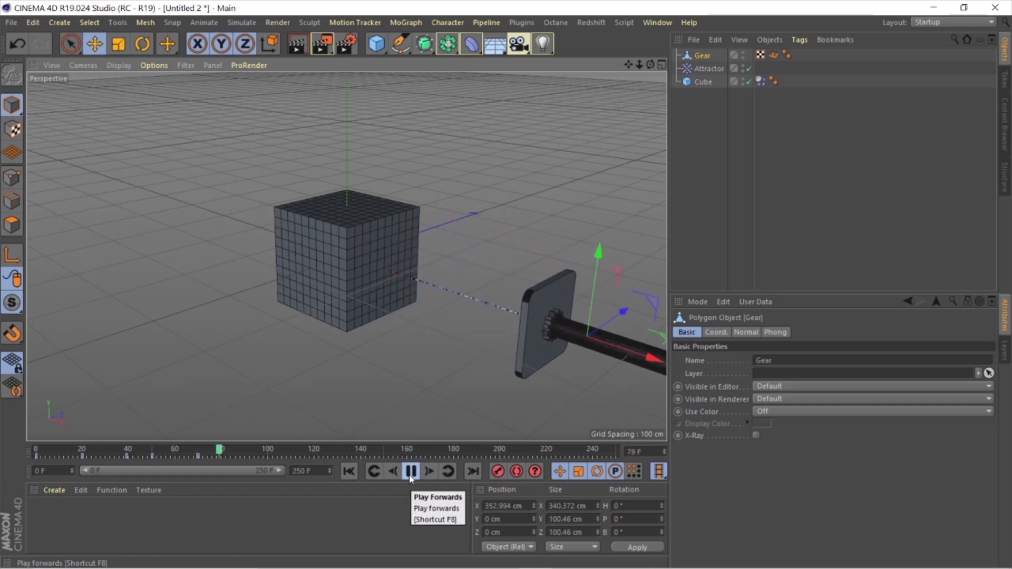
{"action": "left_click", "coordinate": [411, 471]}
{"action": "left_click", "coordinate": [348, 471]}
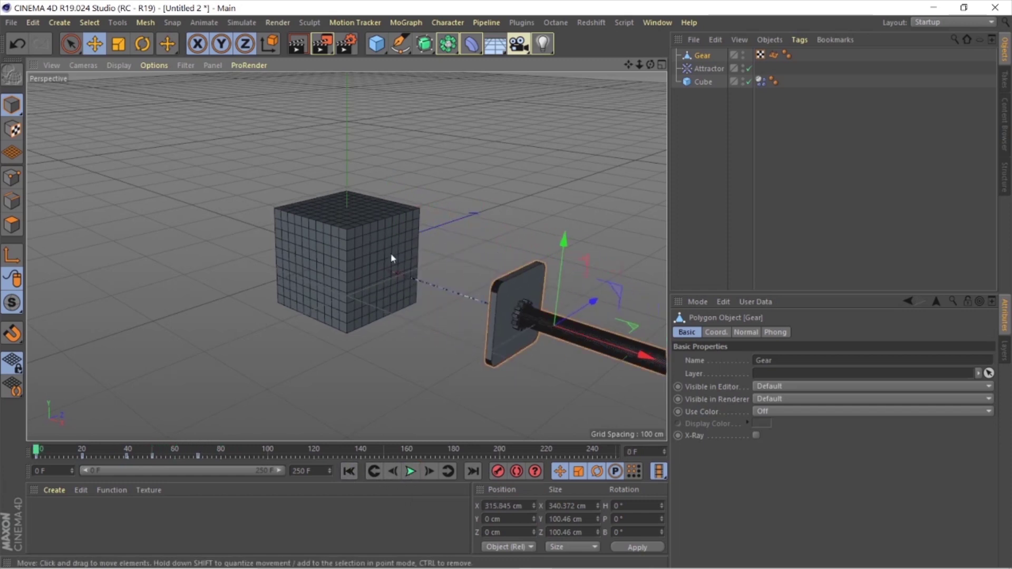
Step: Delete the UVW tag and the tag next to it from the Gear, keeping its Phong tag
{"action": "left_click", "coordinate": [761, 54]}
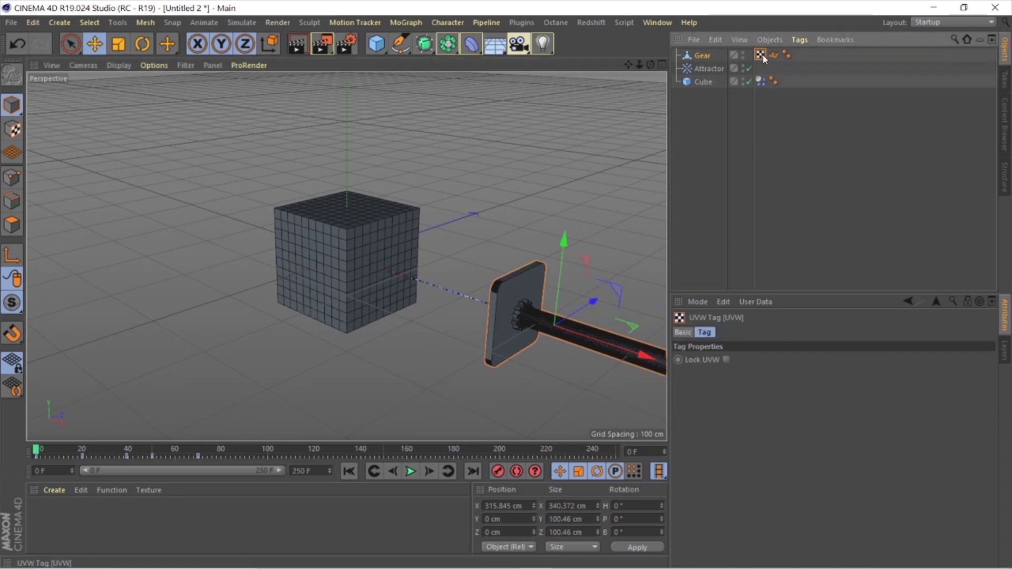
{"action": "key", "text": "Delete"}
{"action": "left_click", "coordinate": [760, 55]}
{"action": "key", "text": "Delete"}
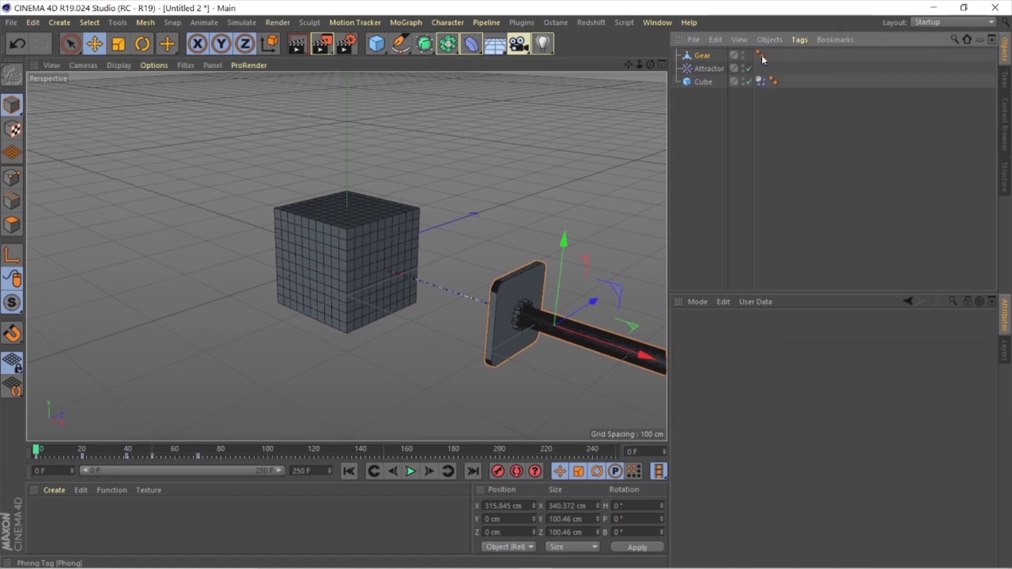
Step: Add a Collider Body simulation tag to the Gear object
{"action": "left_click", "coordinate": [761, 54]}
{"action": "left_click", "coordinate": [699, 56]}
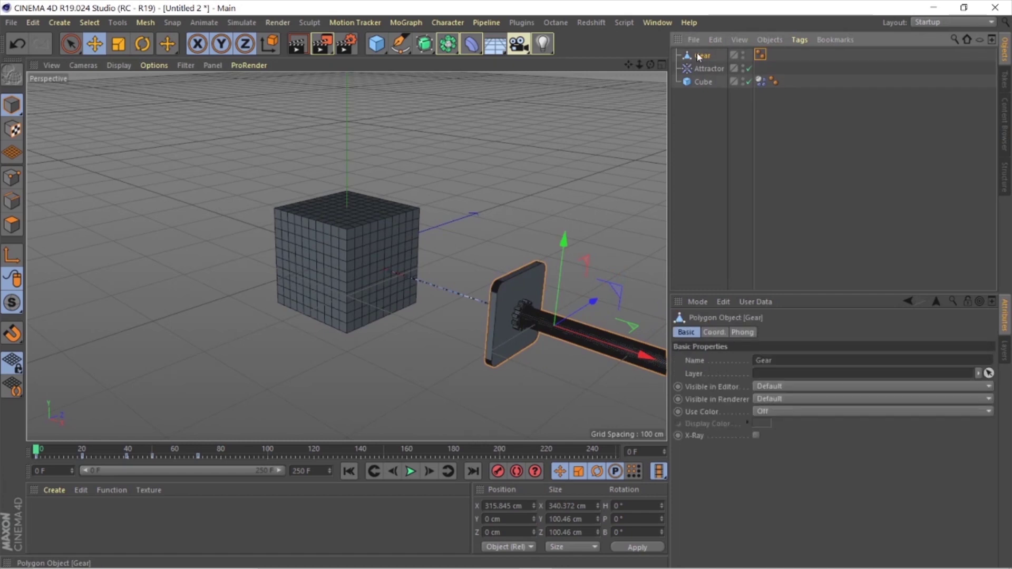
{"action": "right_click", "coordinate": [703, 60]}
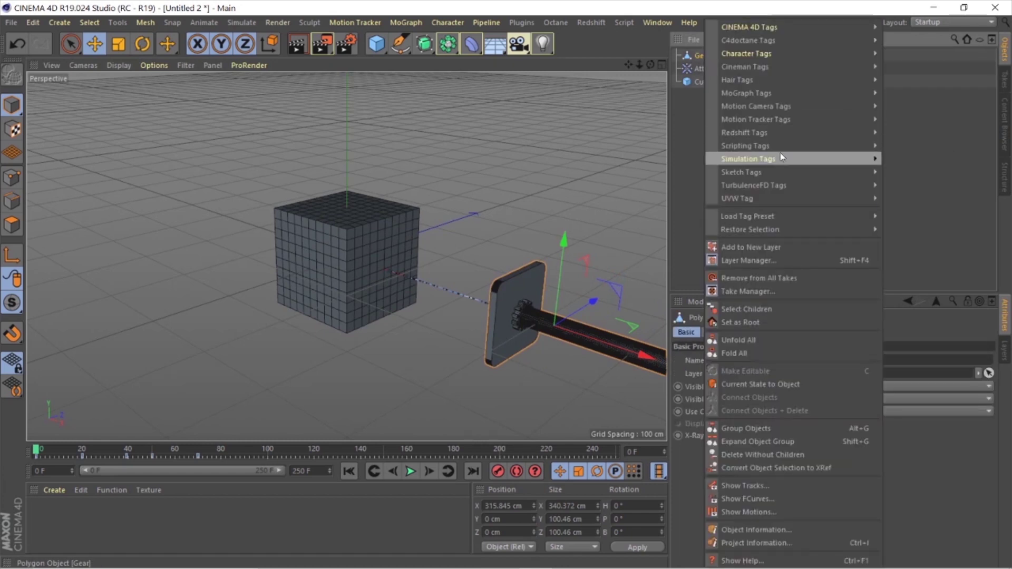
{"action": "mouse_move", "coordinate": [869, 165]}
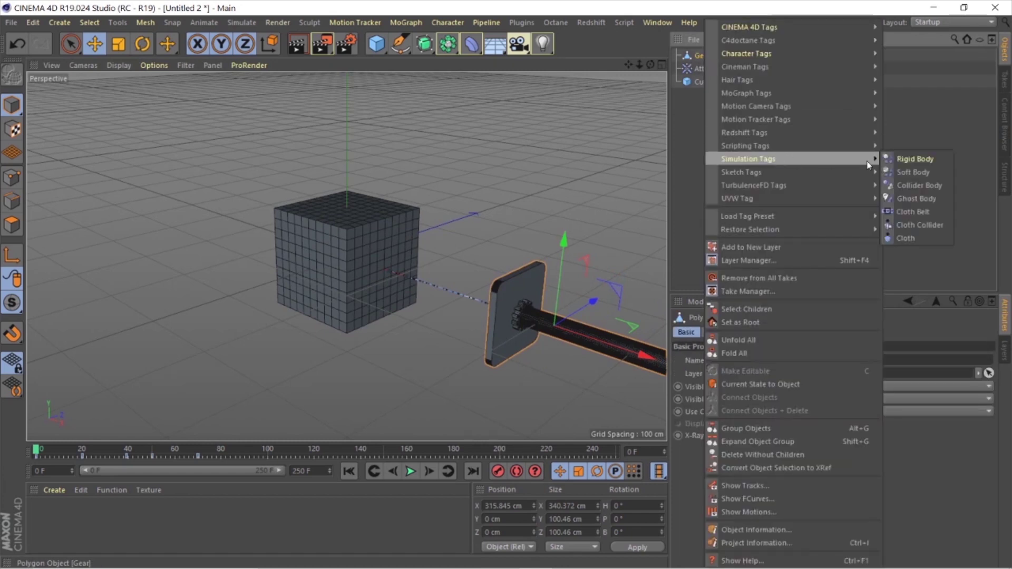
{"action": "left_click", "coordinate": [921, 187]}
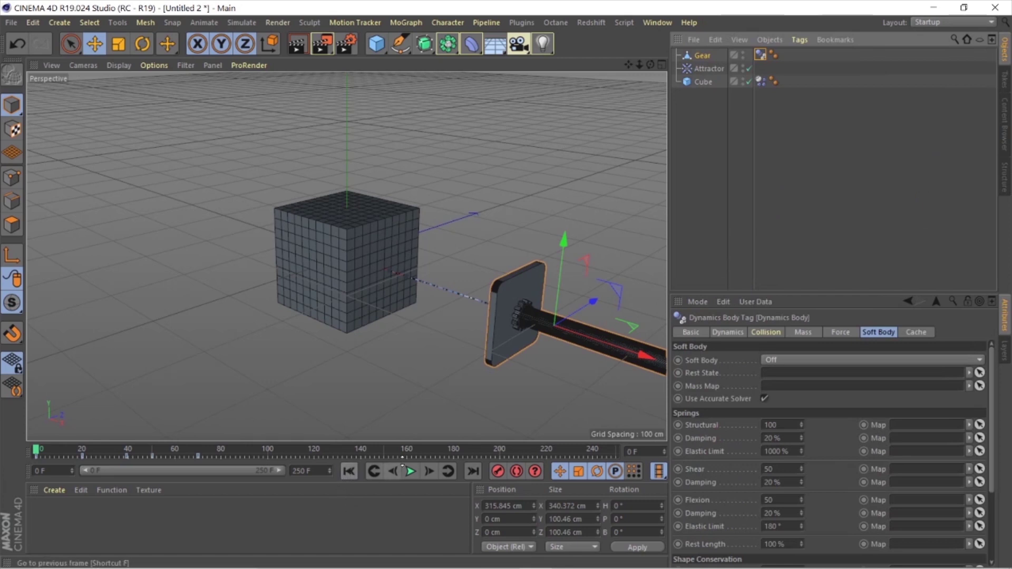
Step: Play the simulation to check how the Gear hits the soft-body cube, and rewind to frame 0
{"action": "left_click", "coordinate": [412, 472]}
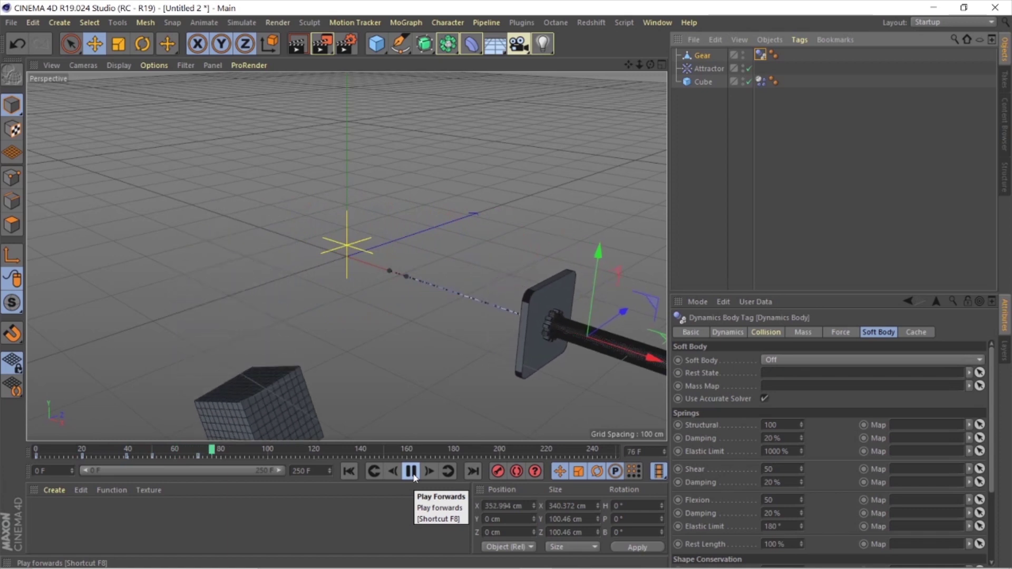
{"action": "left_click", "coordinate": [412, 471]}
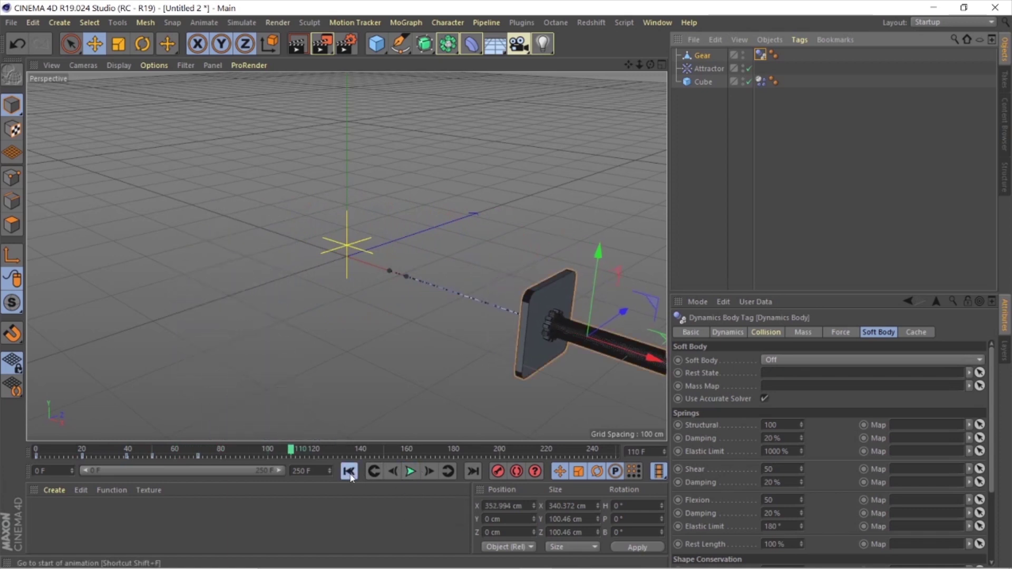
{"action": "left_click", "coordinate": [349, 471]}
Step: Set the Attractor's speed limit to 2000 cm and test the simulation twice, rewinding to frame 0 each time
{"action": "left_click", "coordinate": [701, 68]}
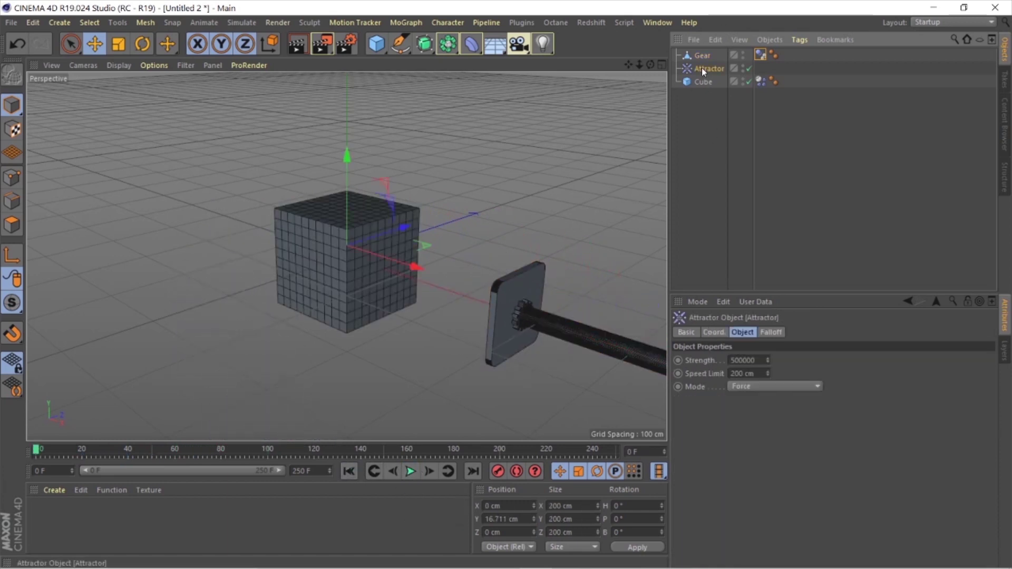
{"action": "left_click", "coordinate": [744, 373]}
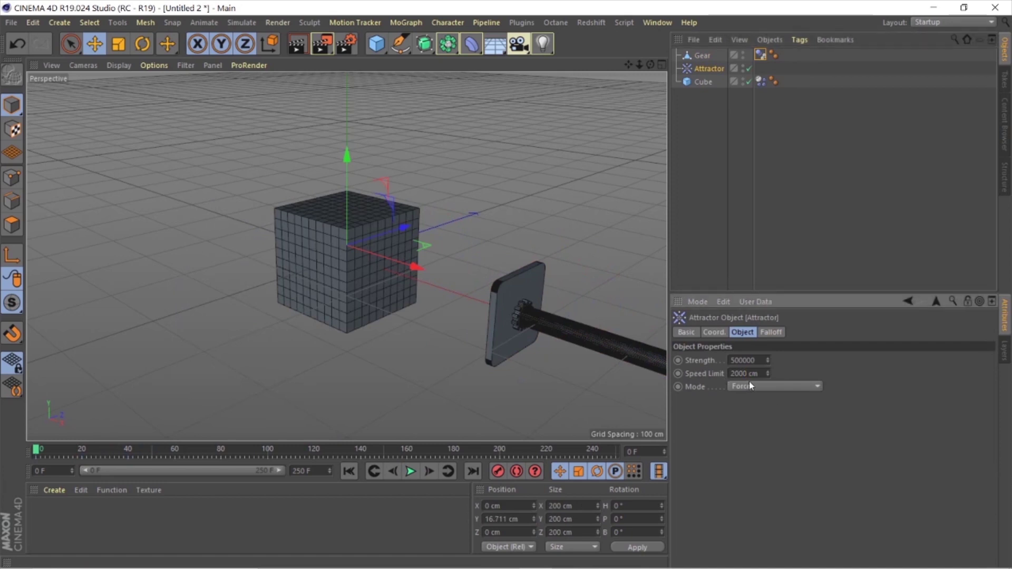
{"action": "left_click", "coordinate": [411, 476]}
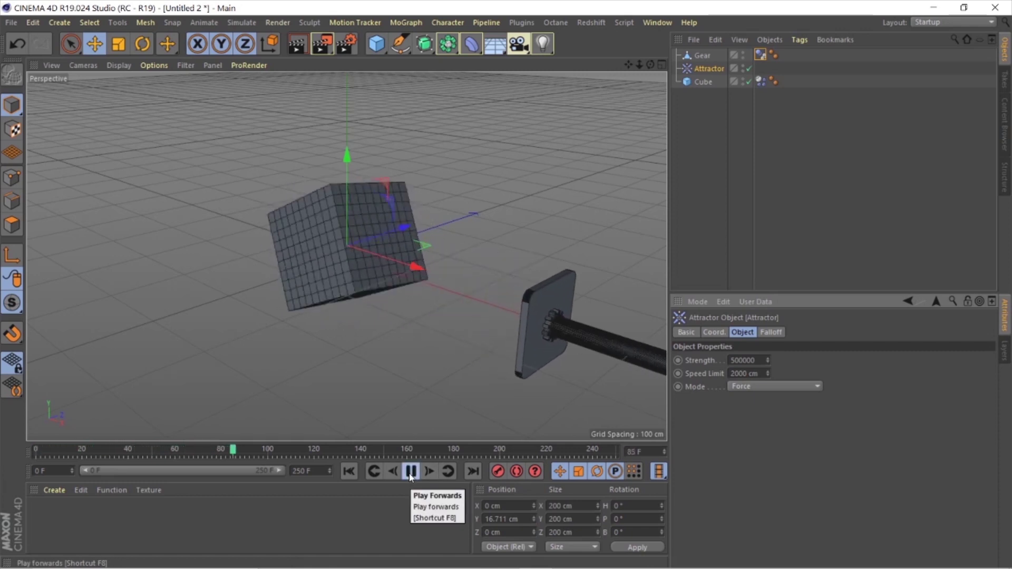
{"action": "left_click", "coordinate": [411, 472]}
{"action": "left_click", "coordinate": [349, 471]}
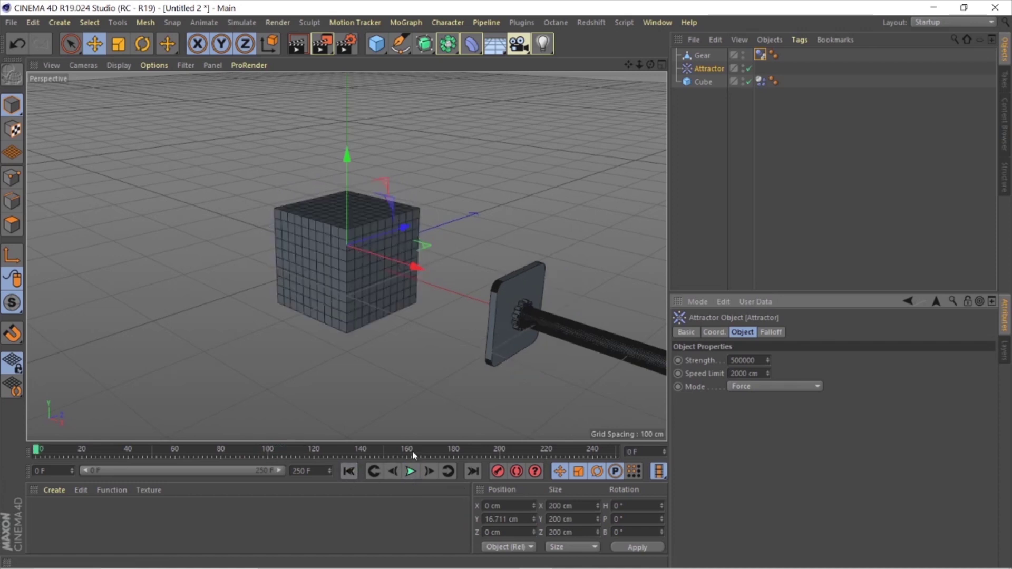
{"action": "left_click", "coordinate": [410, 471]}
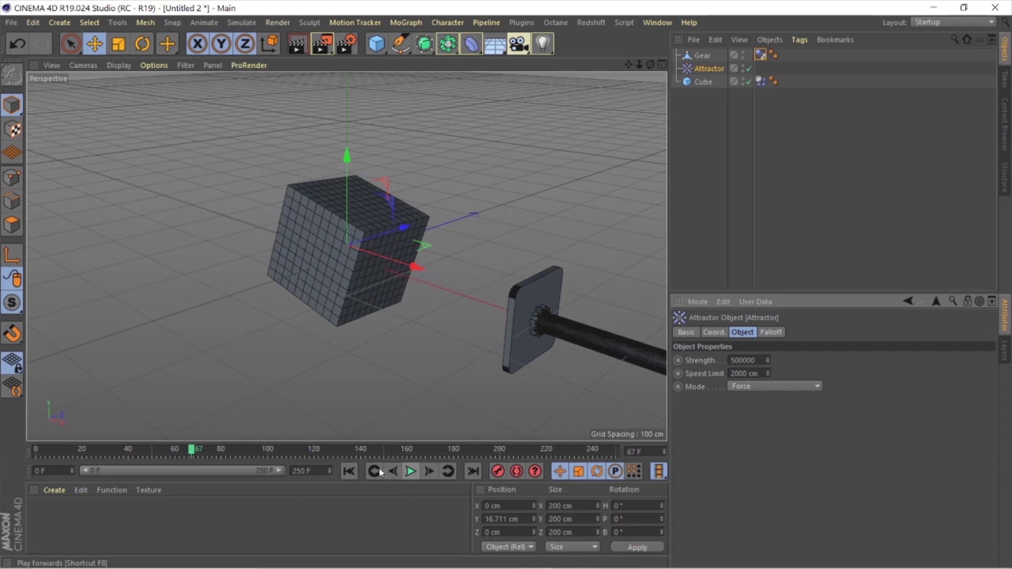
{"action": "left_click", "coordinate": [411, 472]}
{"action": "left_click", "coordinate": [349, 470]}
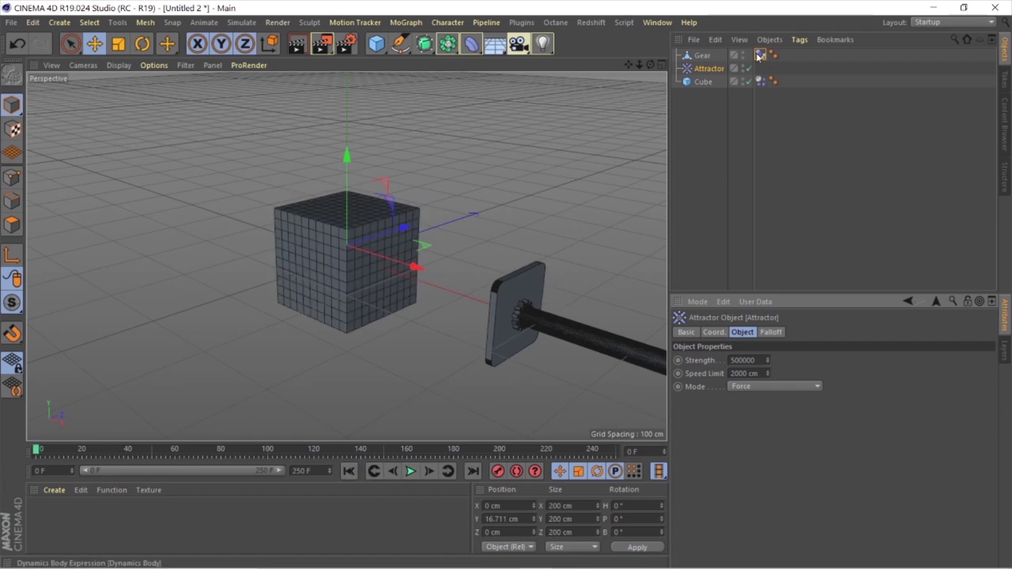
Step: Set the shape conservation Elastic Limit to 1 cm in the Cube's soft-body Dynamics Body tag
{"action": "left_click", "coordinate": [748, 82]}
{"action": "left_click", "coordinate": [760, 82]}
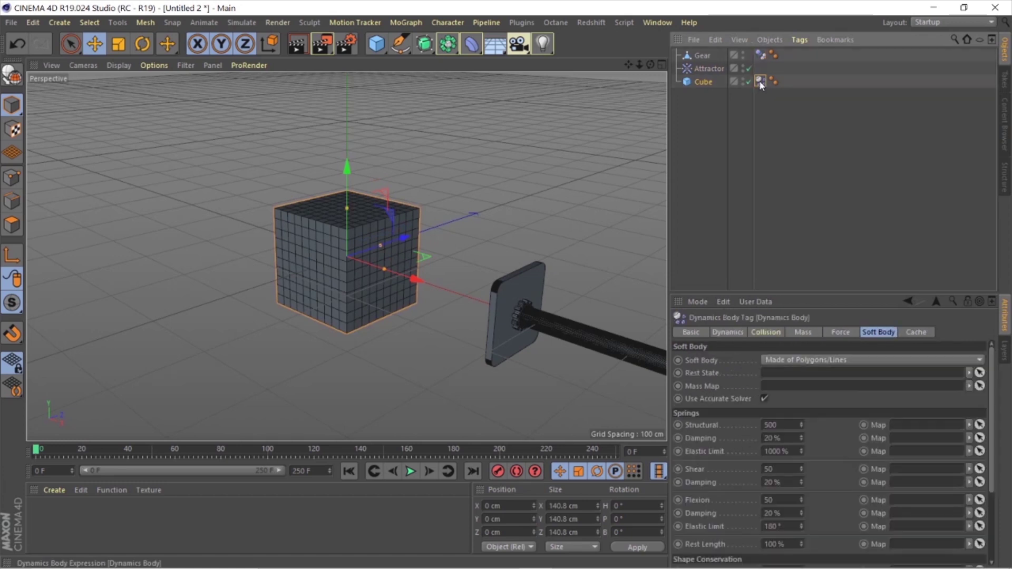
{"action": "scroll", "coordinate": [832, 466], "scroll_direction": "down", "scroll_amount": 3}
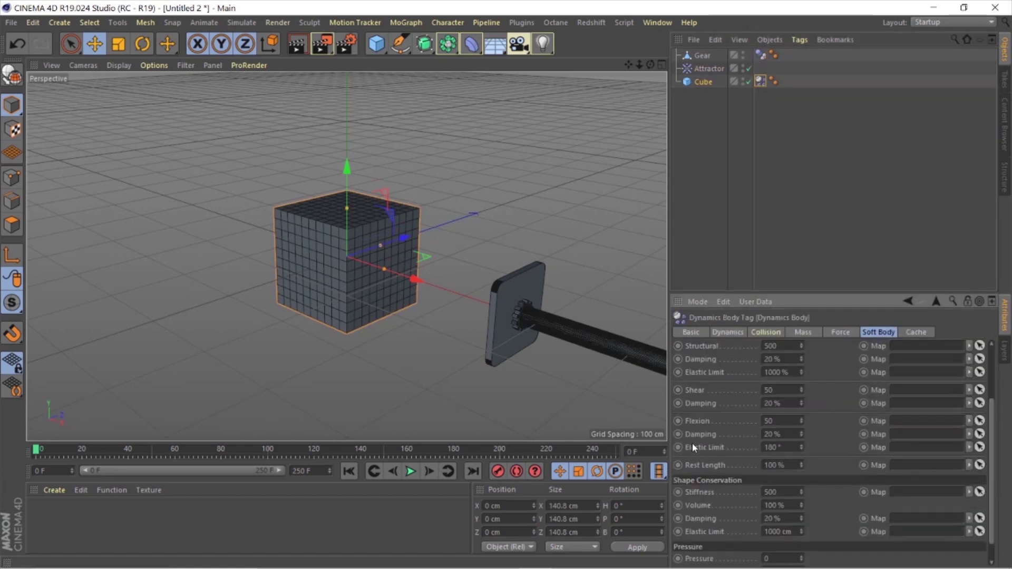
{"action": "scroll", "coordinate": [711, 499], "scroll_direction": "down", "scroll_amount": 1}
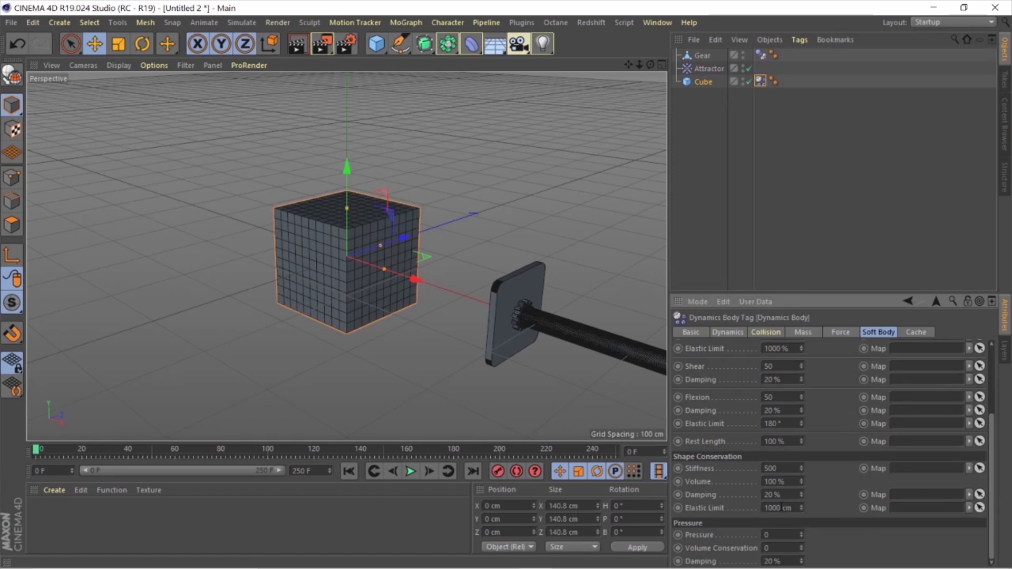
{"action": "type", "text": "1"}
{"action": "key", "text": "Return"}
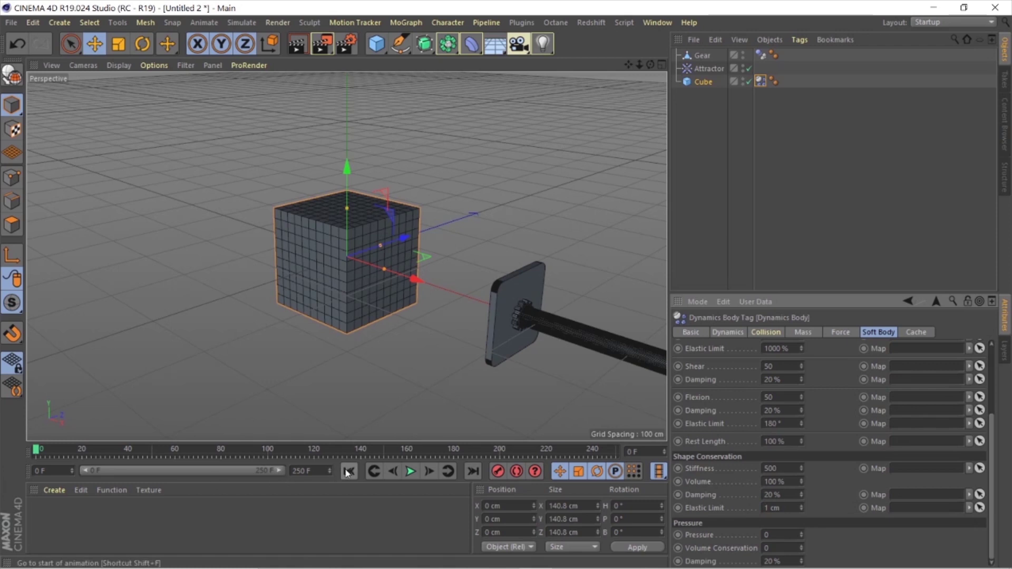
Step: Play the simulation to check the cube's deformation with the new Elastic Limit, and rewind to frame 0
{"action": "left_click", "coordinate": [411, 471]}
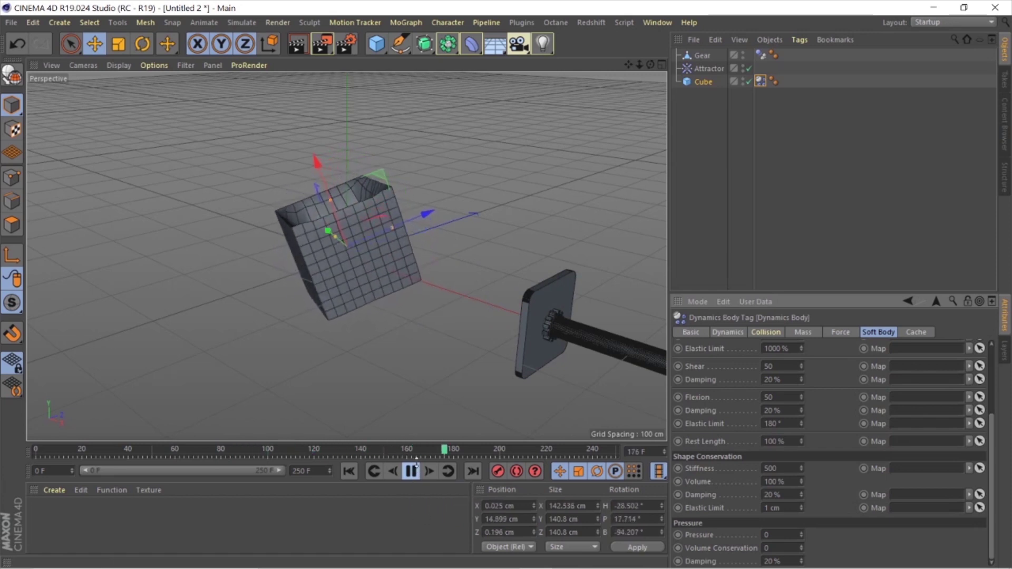
{"action": "left_click", "coordinate": [415, 473]}
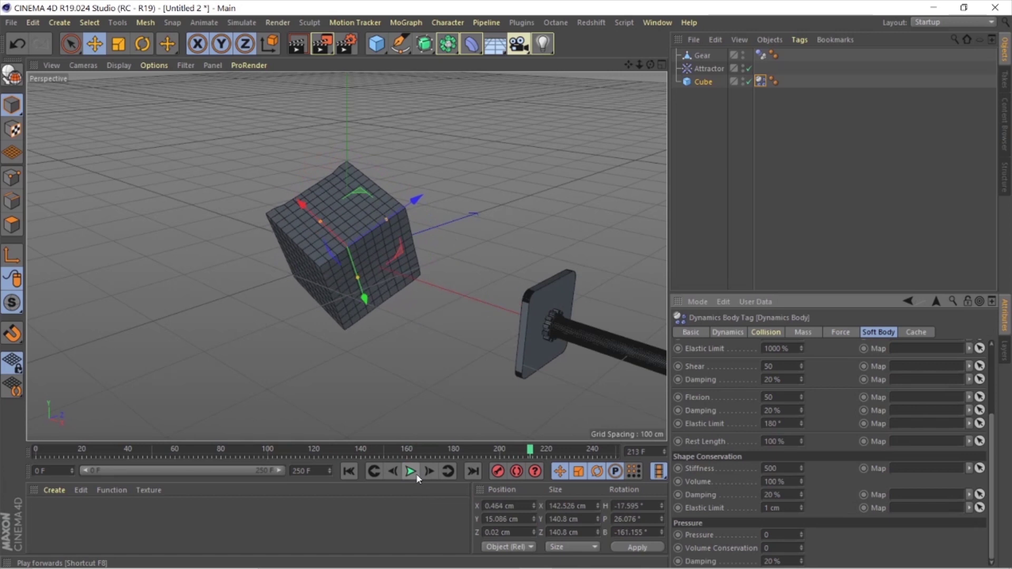
{"action": "left_click", "coordinate": [348, 471]}
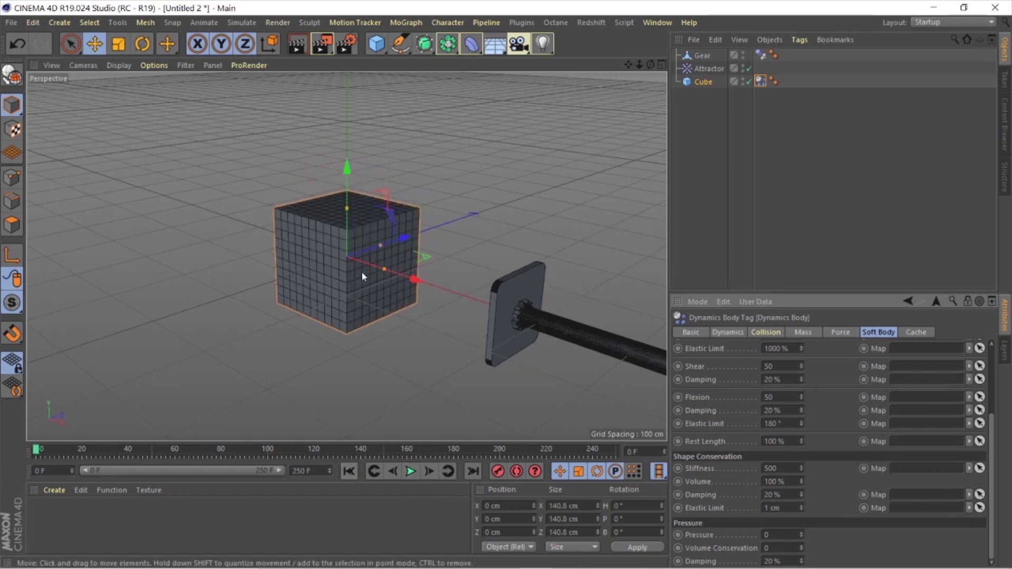
Step: Smooth the Cube by nesting it under a new Subdivision Surface, keeping 2 editor and 3 renderer subdivisions
{"action": "left_click", "coordinate": [703, 83]}
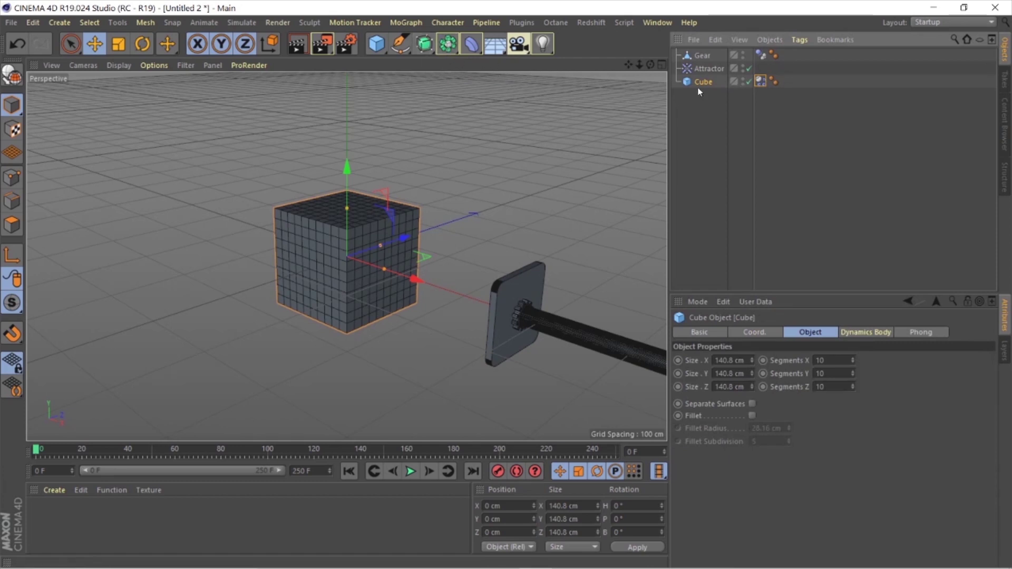
{"action": "left_click", "coordinate": [425, 46], "text": "alt"}
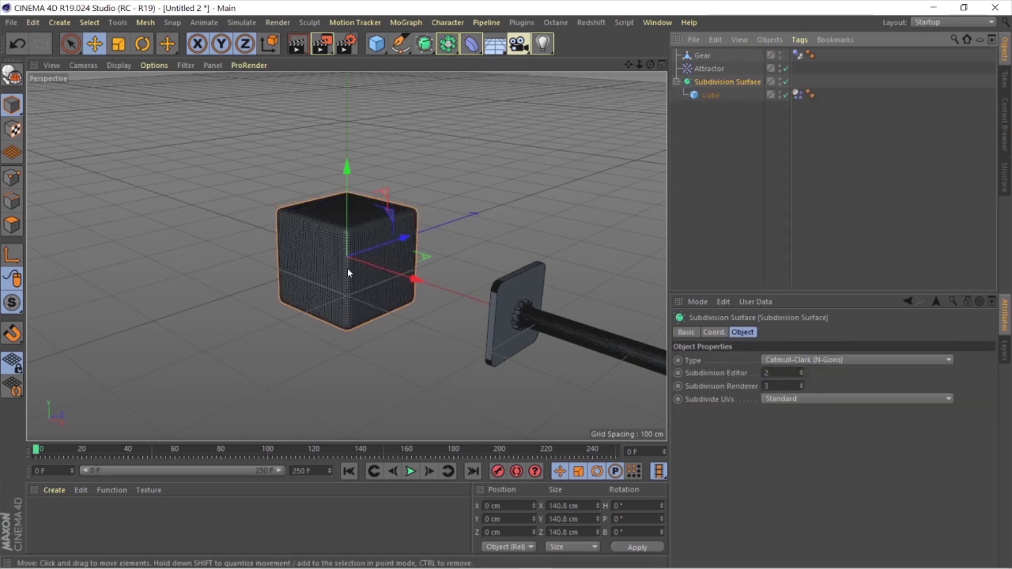
{"action": "left_click", "coordinate": [470, 177]}
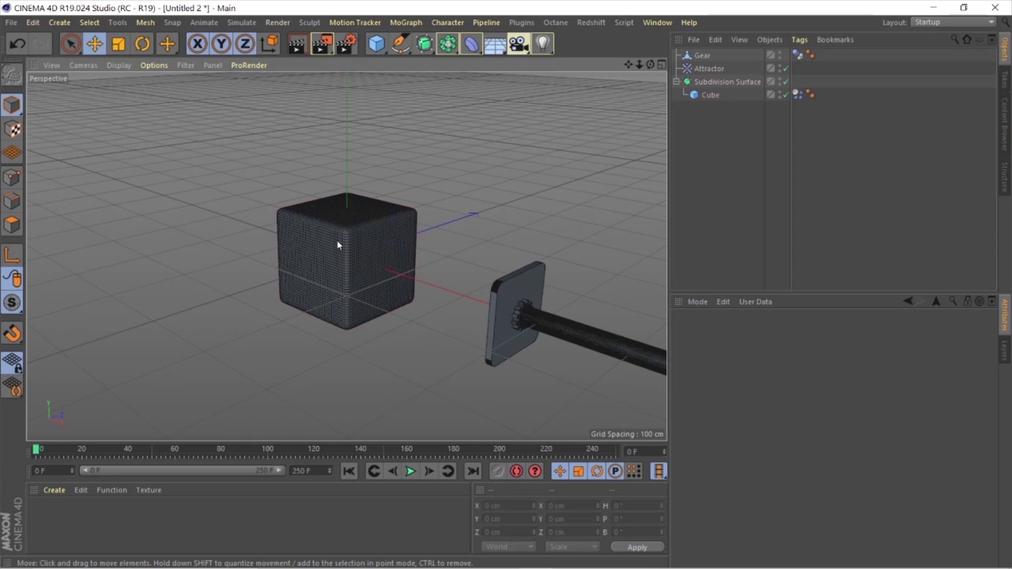
{"action": "left_click", "coordinate": [702, 81]}
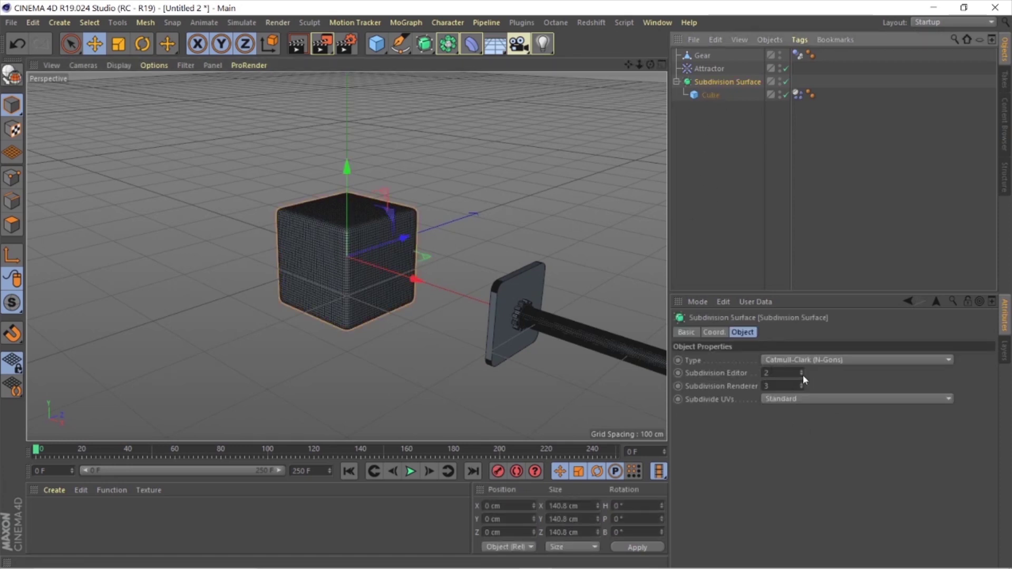
{"action": "left_click", "coordinate": [802, 386]}
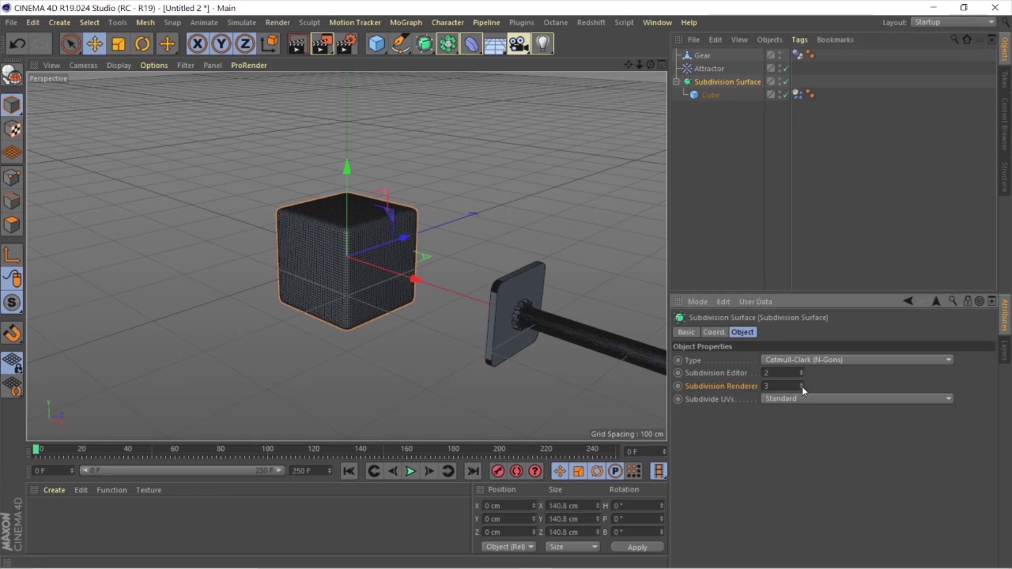
{"action": "left_click", "coordinate": [802, 386]}
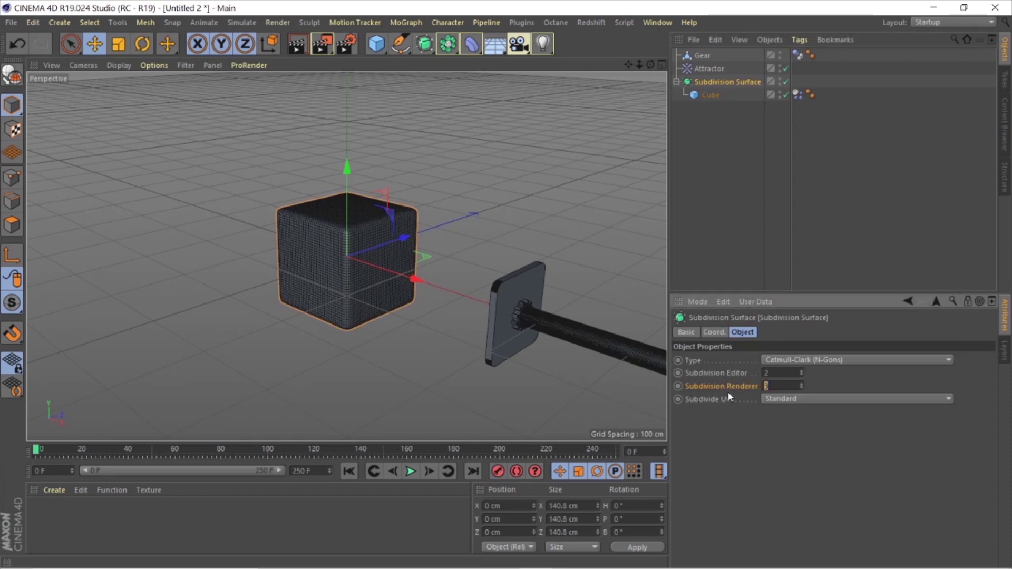
{"action": "left_click", "coordinate": [365, 518]}
Step: Play the simulation to see how the subdivided cube deforms under the Gear's hits, and rewind to frame 0
{"action": "left_click", "coordinate": [411, 471]}
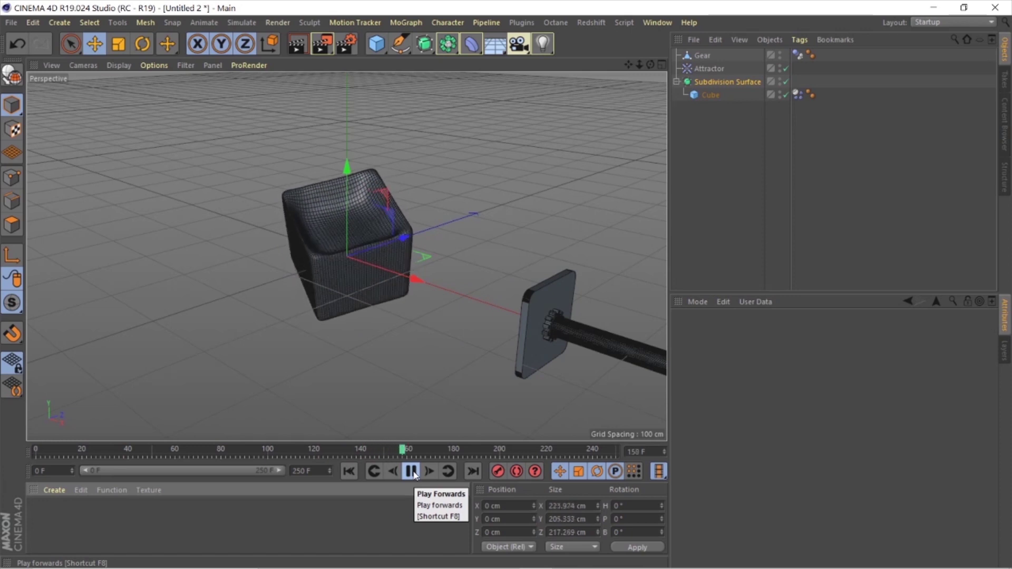
{"action": "left_click", "coordinate": [412, 472]}
{"action": "left_click", "coordinate": [349, 472]}
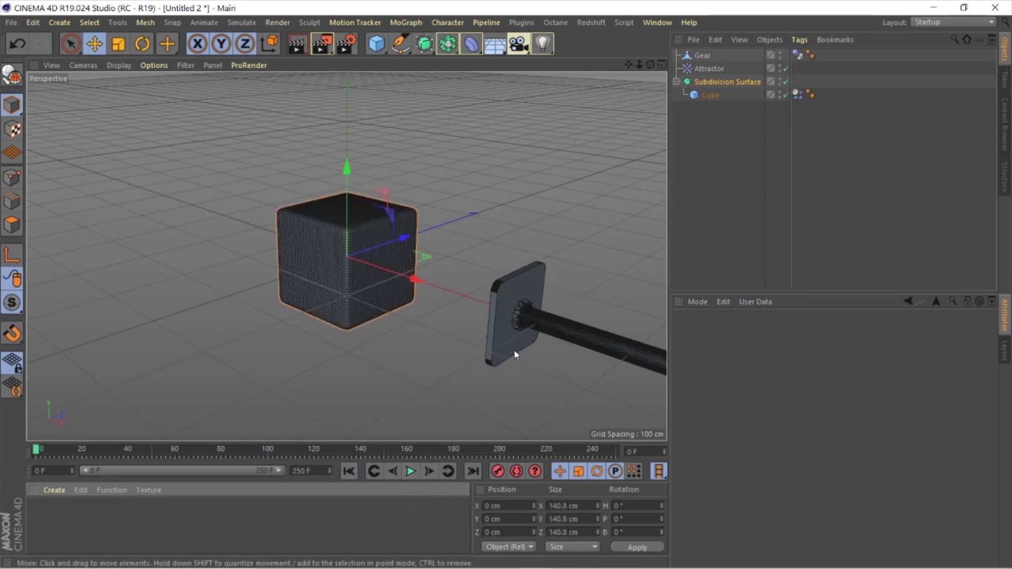
Step: Add a Null object at the scene origin and make the Gear its child
{"action": "left_click", "coordinate": [520, 309]}
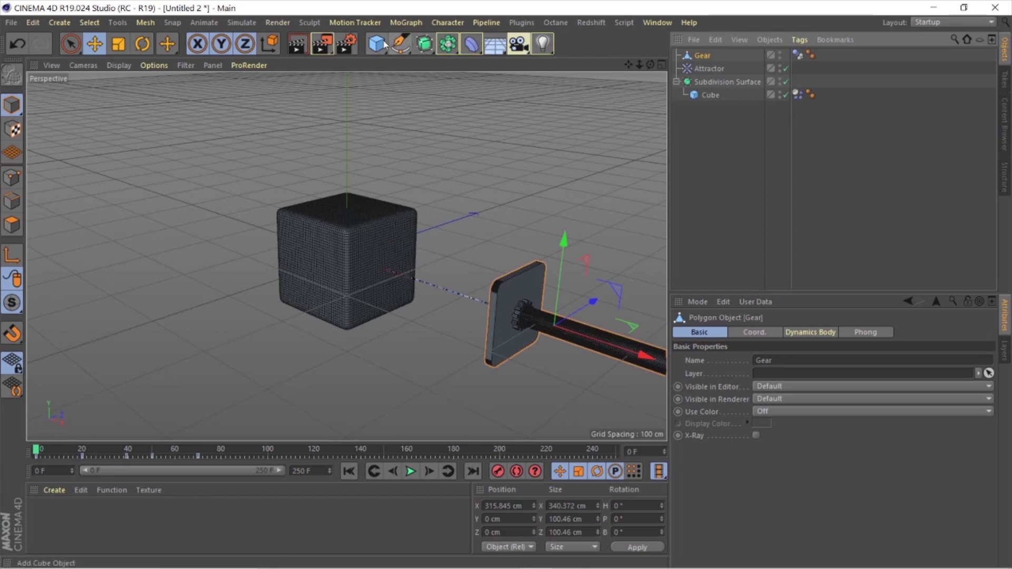
{"action": "left_click_drag", "start_coordinate": [374, 44], "coordinate": [422, 62]}
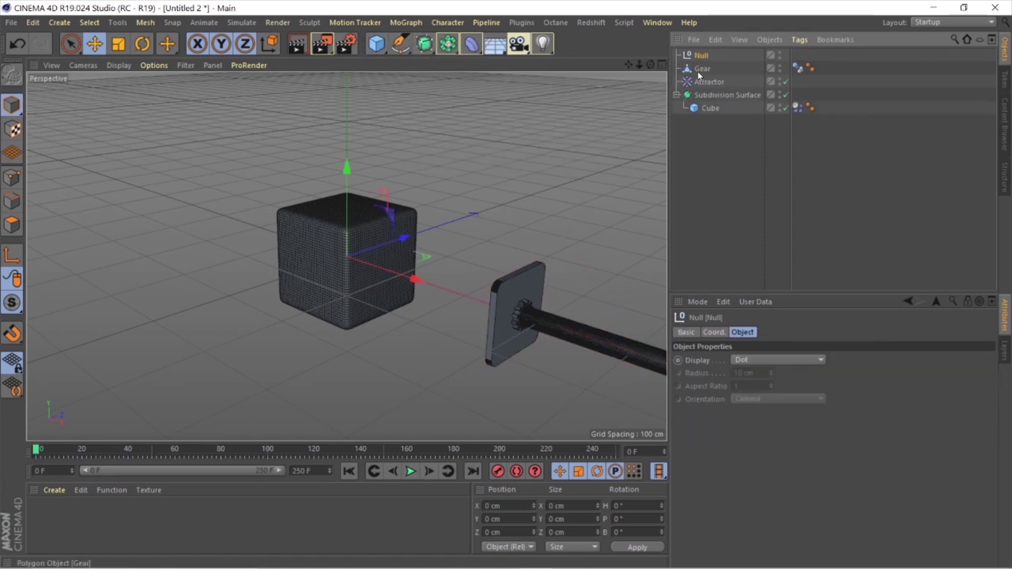
{"action": "left_click_drag", "start_coordinate": [705, 62], "coordinate": [714, 62]}
Step: Duplicate the Null with its Gear and set the copy's heading rotation (R.H) to -90°
{"action": "left_click", "coordinate": [703, 53]}
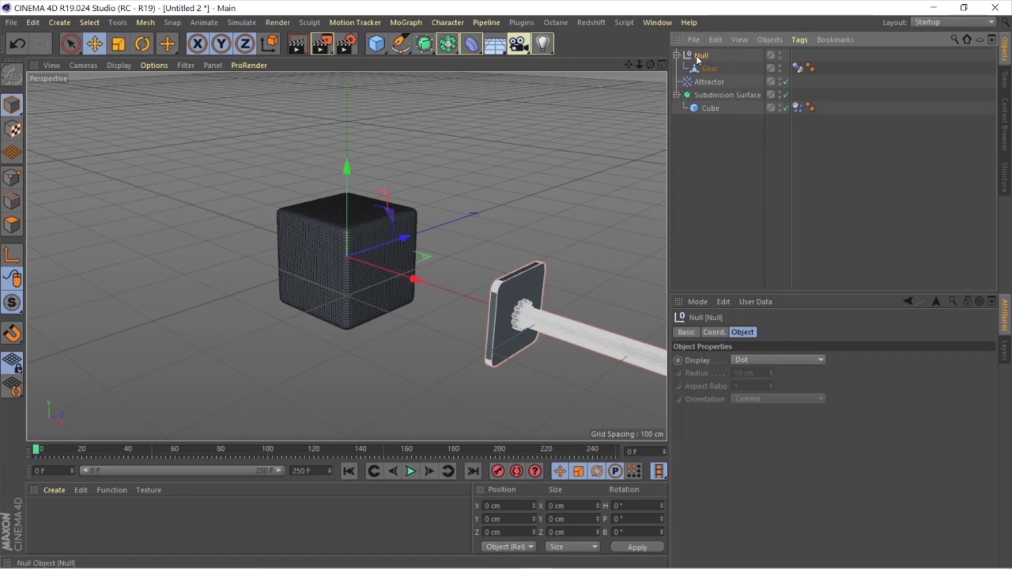
{"action": "key", "text": "ctrl+c"}
{"action": "key", "text": "ctrl+v"}
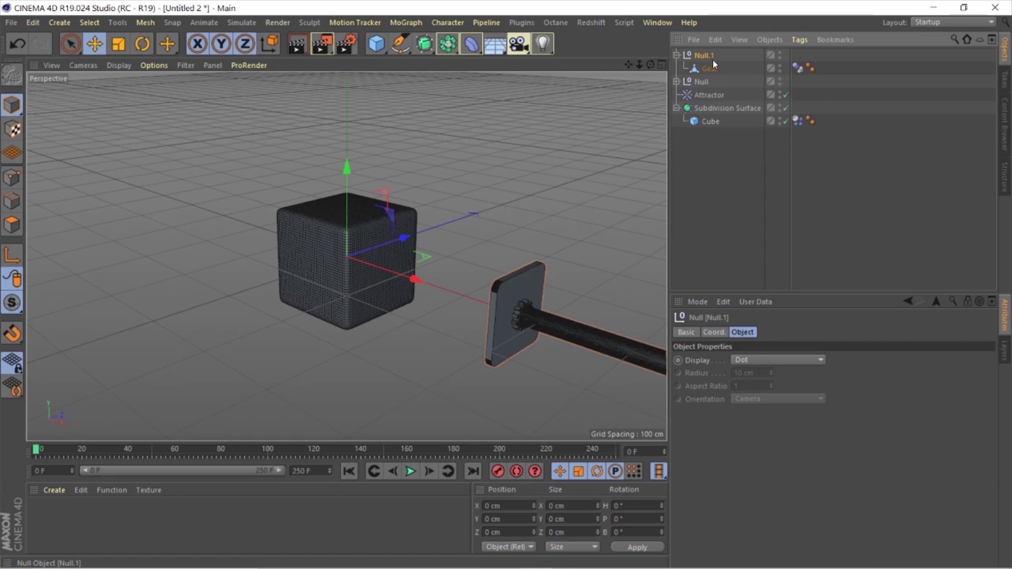
{"action": "left_click", "coordinate": [714, 333]}
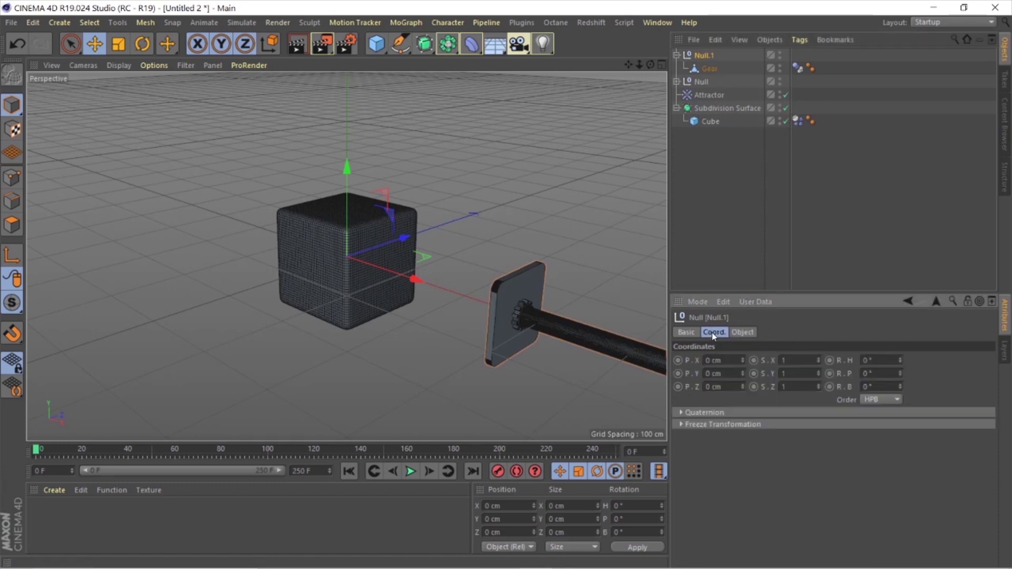
{"action": "mouse_move", "coordinate": [900, 361]}
{"action": "left_mouse_down"}
{"action": "mouse_move", "coordinate": [902, 386]}
{"action": "mouse_move", "coordinate": [891, 360]}
{"action": "left_mouse_up"}
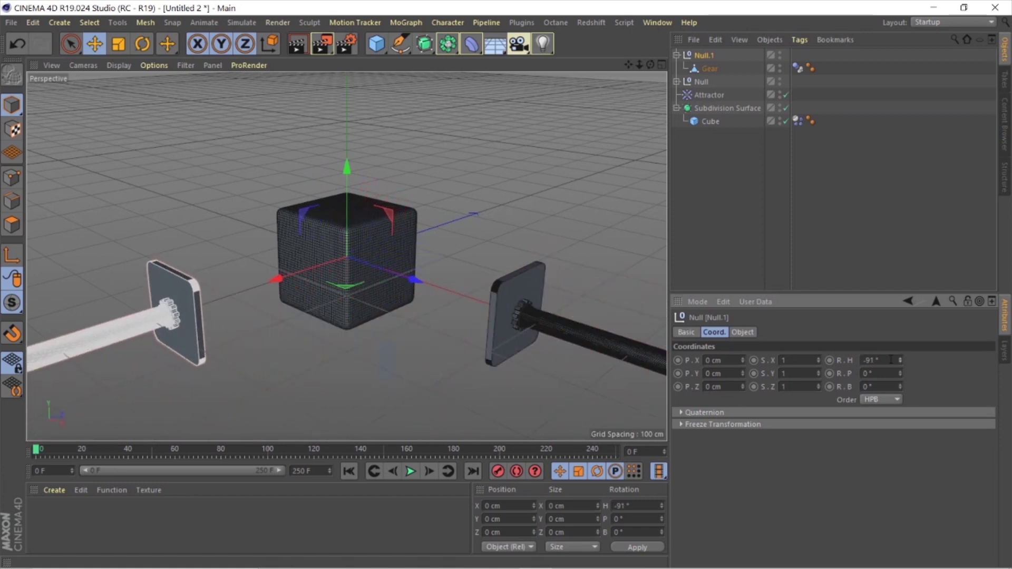
{"action": "type", "text": "0"}
{"action": "key", "text": "Return"}
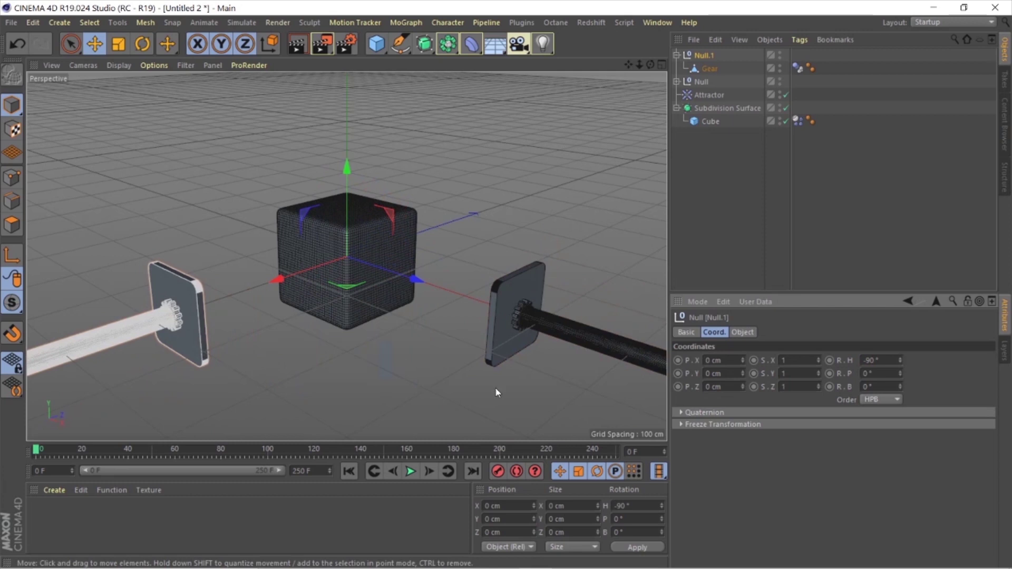
Step: Play the simulation with both presses striking the cube, and rewind to frame 0
{"action": "left_click", "coordinate": [258, 511]}
{"action": "left_click", "coordinate": [411, 471]}
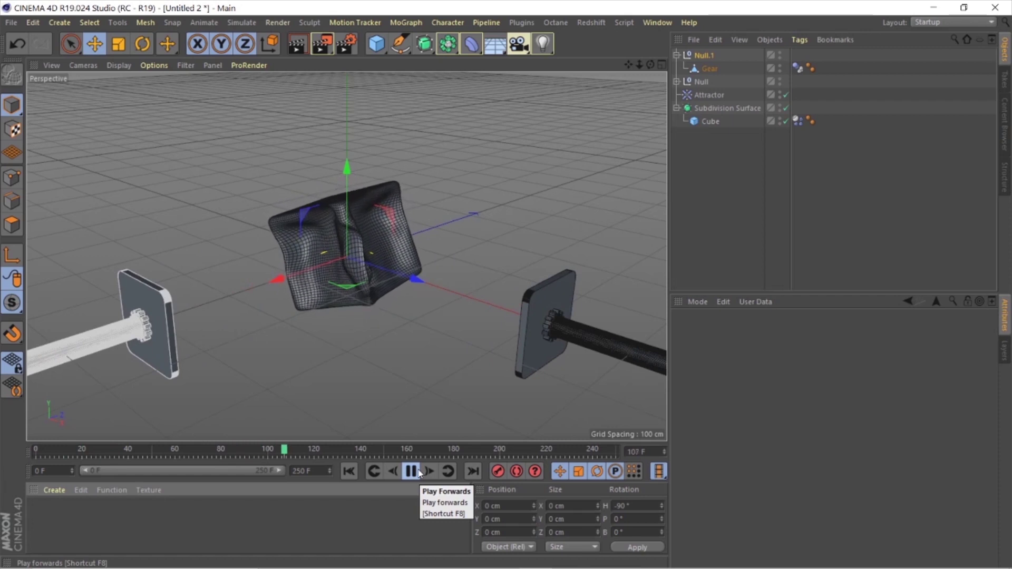
{"action": "left_click", "coordinate": [411, 471]}
{"action": "left_click", "coordinate": [350, 471]}
Step: Shift all keyframes of the duplicated Gear about 18 frames later on the timeline
{"action": "left_click", "coordinate": [187, 317]}
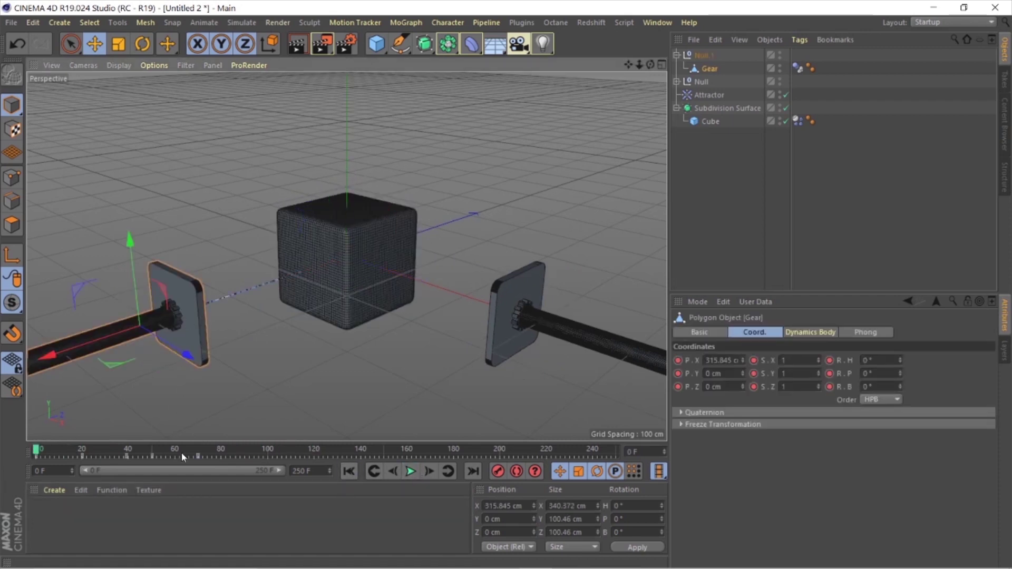
{"action": "left_click_drag", "start_coordinate": [222, 457], "coordinate": [37, 457]}
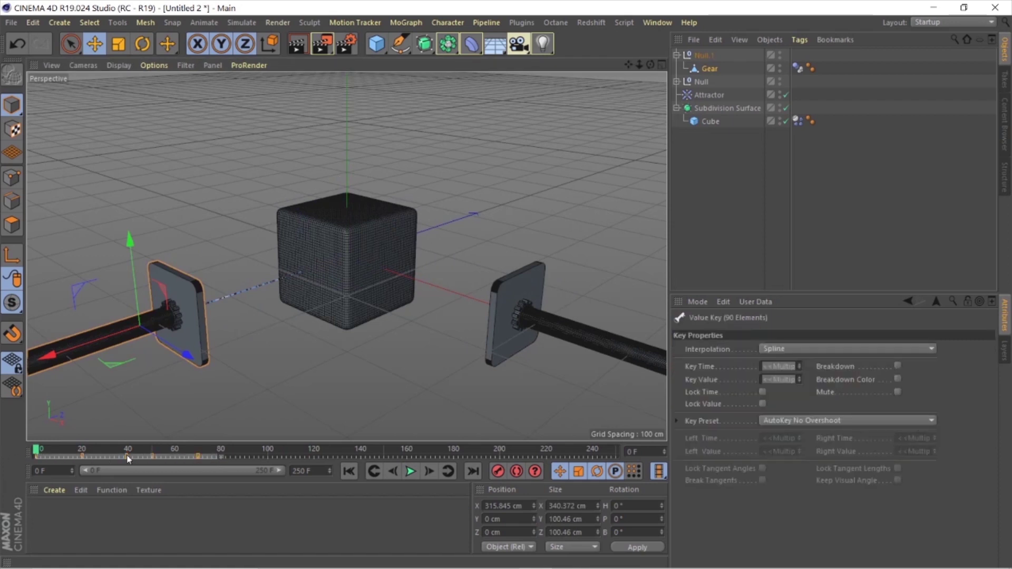
{"action": "left_click_drag", "start_coordinate": [127, 458], "coordinate": [169, 458]}
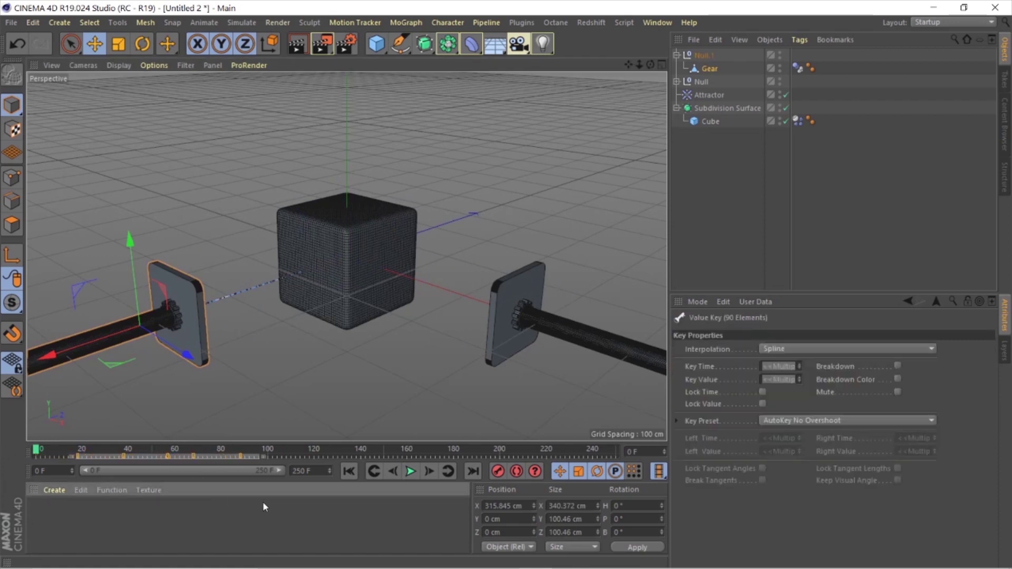
Step: Play the simulation to check the offset hits of the two presses, and rewind to frame 0
{"action": "left_click", "coordinate": [411, 472]}
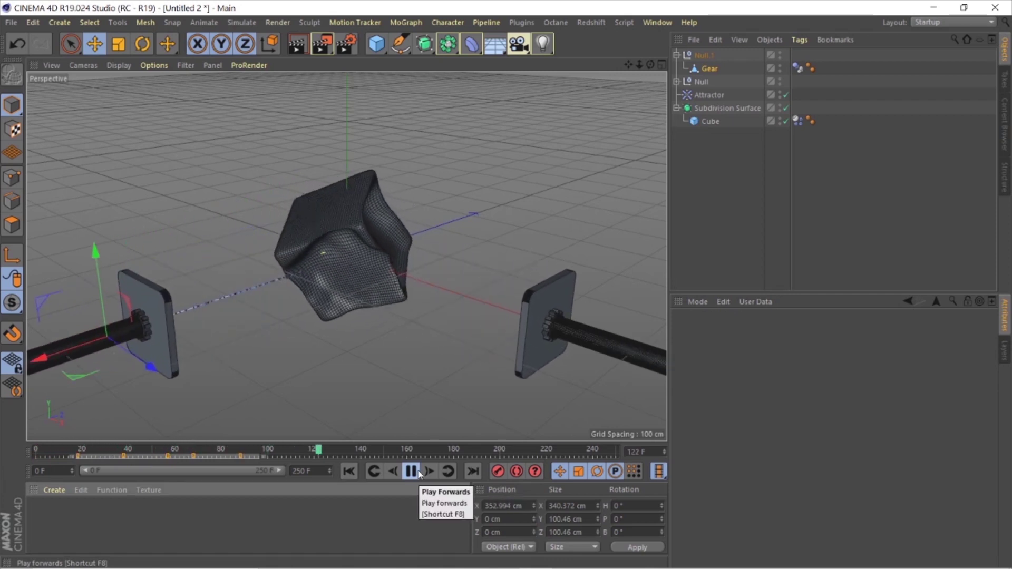
{"action": "left_click", "coordinate": [411, 471]}
{"action": "left_click", "coordinate": [349, 472]}
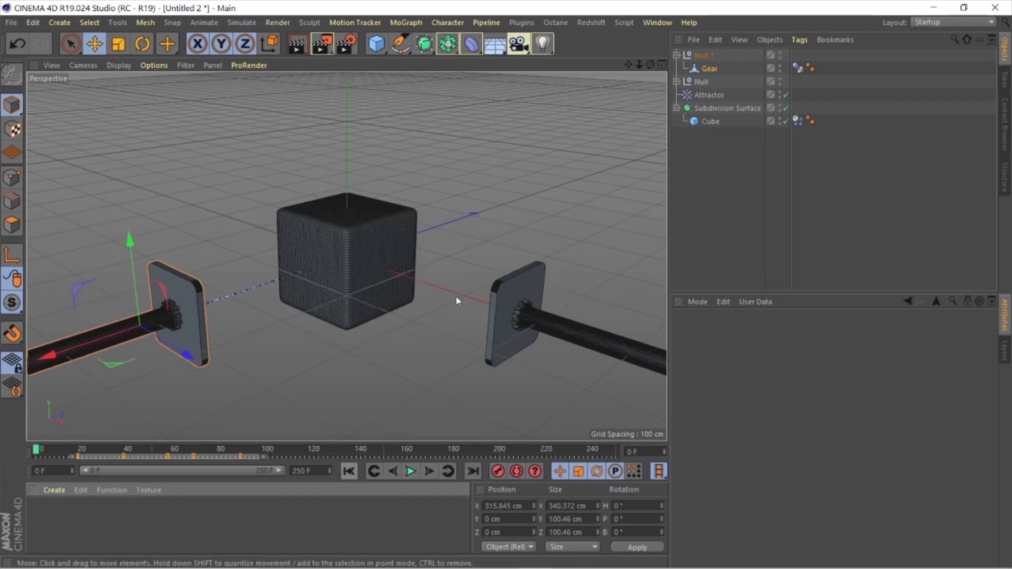
Step: Deselect everything and collapse both Null groups in the object hierarchy
{"action": "left_click", "coordinate": [564, 134]}
{"action": "left_click_drag", "start_coordinate": [429, 242], "coordinate": [424, 199], "text": "alt"}
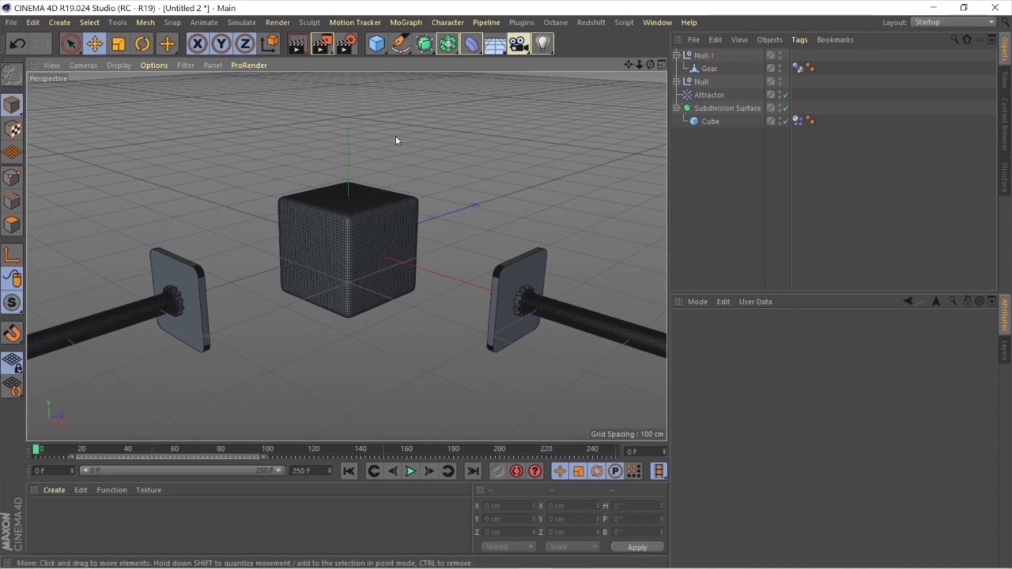
{"action": "left_click", "coordinate": [677, 55]}
{"action": "left_click", "coordinate": [677, 68]}
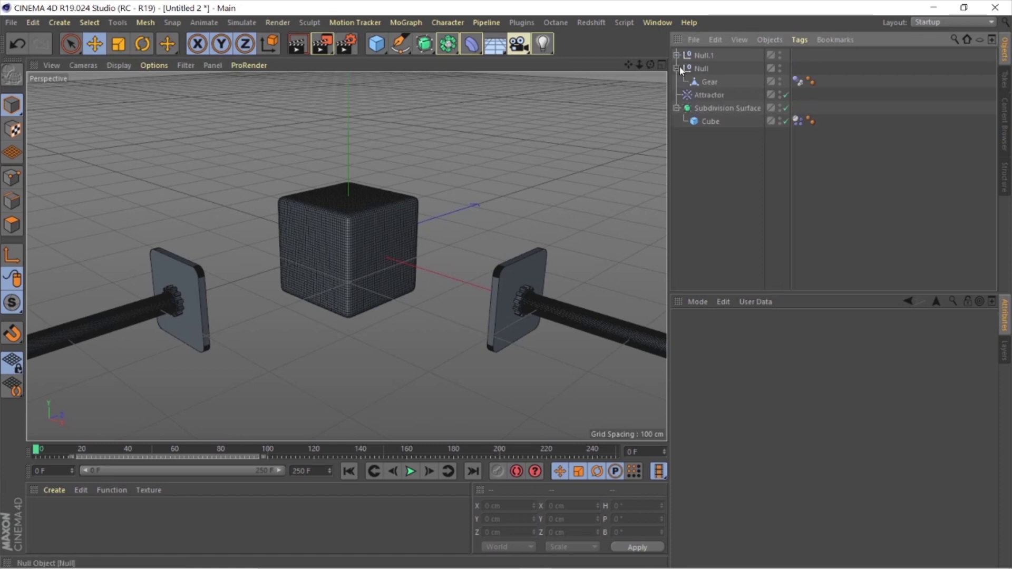
{"action": "left_click", "coordinate": [677, 68]}
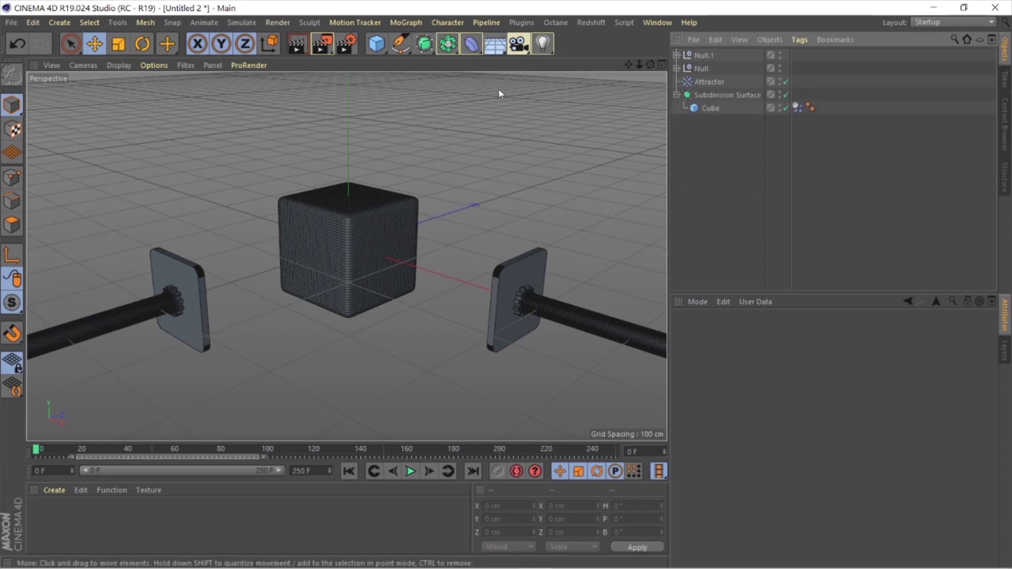
Step: Add an Area Light and move it in front of and above the cube, to about Y 193 cm and Z -367 cm
{"action": "left_click", "coordinate": [548, 44]}
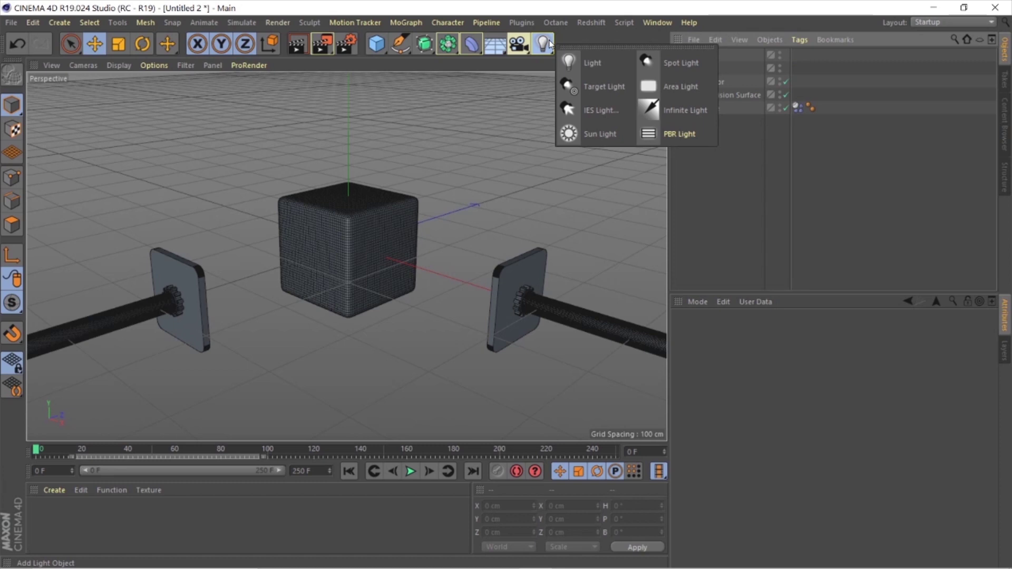
{"action": "left_click", "coordinate": [704, 84]}
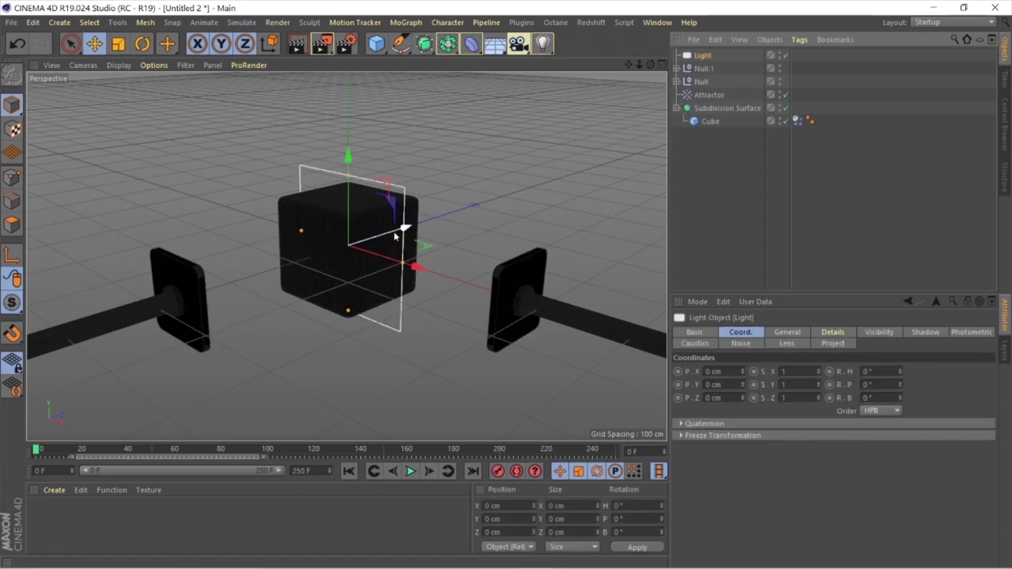
{"action": "left_click_drag", "start_coordinate": [402, 228], "coordinate": [215, 154]}
{"action": "left_click_drag", "start_coordinate": [493, 274], "coordinate": [433, 208], "text": "alt"}
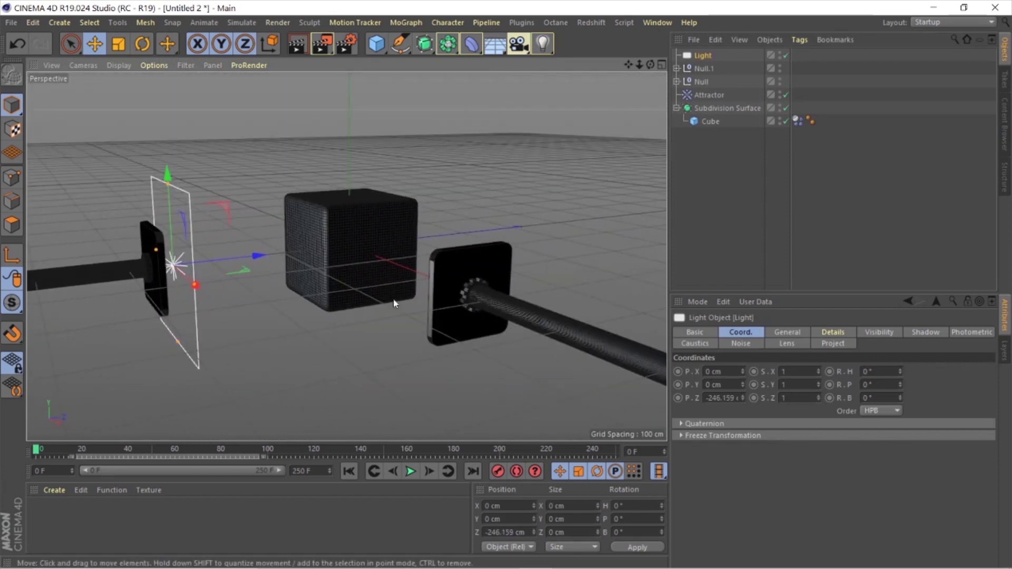
{"action": "left_click_drag", "start_coordinate": [370, 327], "coordinate": [300, 339], "text": "alt"}
{"action": "left_click_drag", "start_coordinate": [221, 210], "coordinate": [62, 105]}
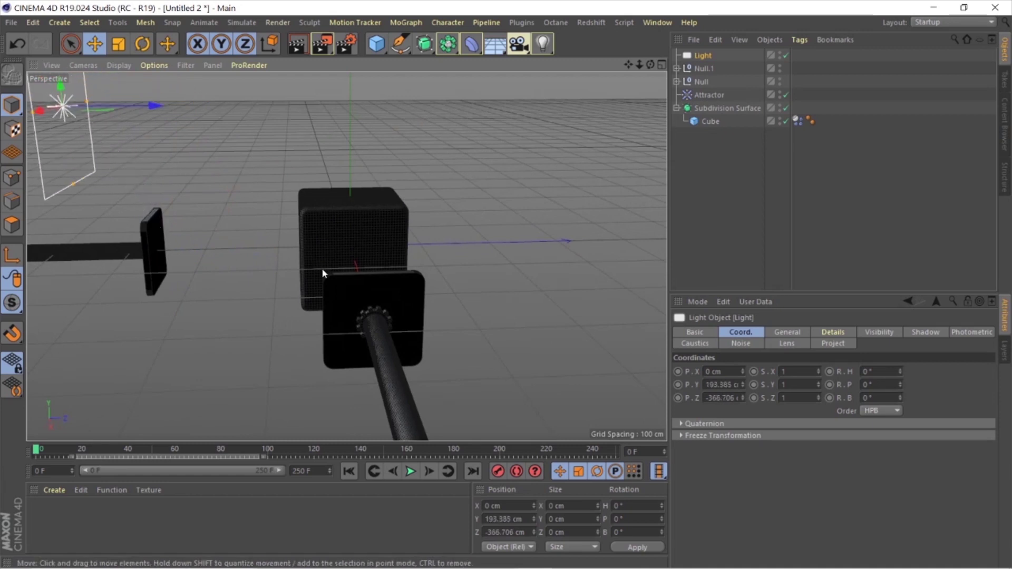
Step: Scale the Area Light up to several times its original size
{"action": "left_click", "coordinate": [119, 44]}
{"action": "left_click_drag", "start_coordinate": [237, 211], "coordinate": [392, 263]}
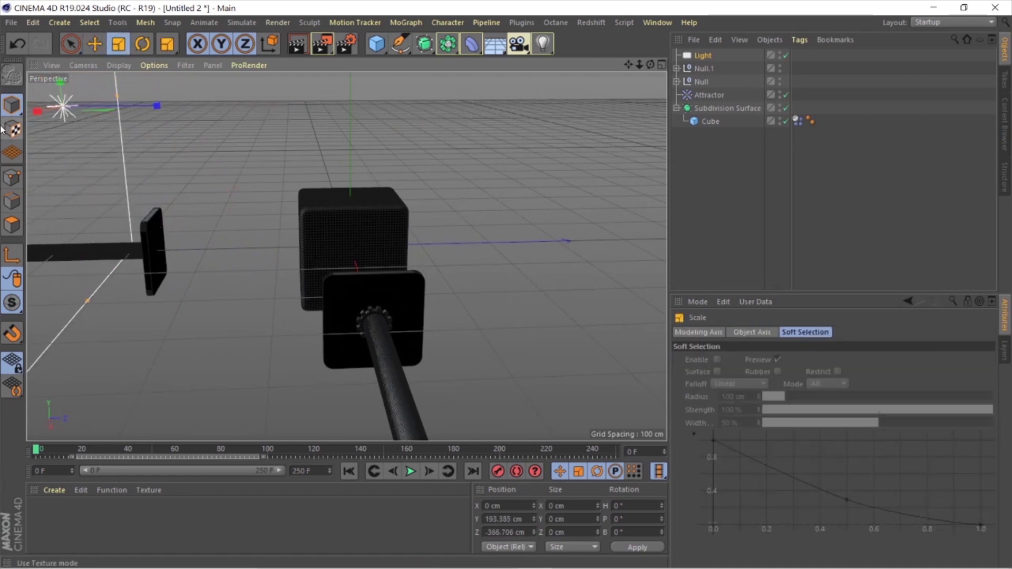
{"action": "scroll", "coordinate": [289, 225], "scroll_direction": "down", "scroll_amount": 10}
Step: Move the enlarged Area Light farther from the cube, to about X -122 cm, Y 324 cm, Z -820 cm
{"action": "key", "text": "e"}
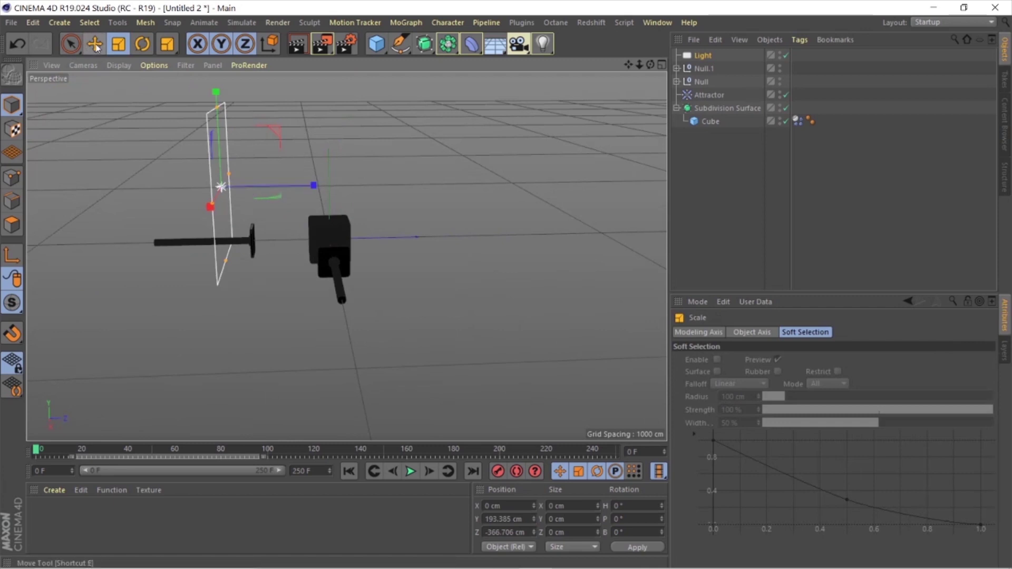
{"action": "left_click_drag", "start_coordinate": [280, 156], "coordinate": [138, 102]}
{"action": "left_click_drag", "start_coordinate": [317, 238], "coordinate": [470, 309], "text": "alt"}
{"action": "scroll", "coordinate": [470, 309], "scroll_direction": "up", "scroll_amount": 5}
{"action": "mouse_move", "coordinate": [334, 274]}
{"action": "left_mouse_down"}
{"action": "mouse_move", "coordinate": [395, 309]}
{"action": "mouse_move", "coordinate": [343, 301]}
{"action": "mouse_move", "coordinate": [423, 287]}
{"action": "mouse_move", "coordinate": [316, 294]}
{"action": "mouse_move", "coordinate": [318, 275]}
{"action": "left_mouse_up"}
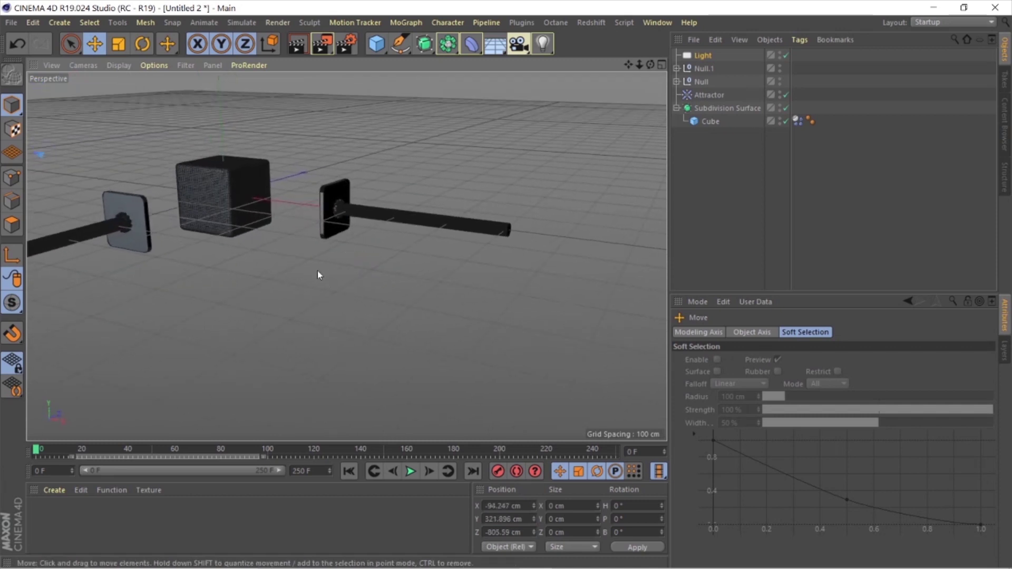
{"action": "left_click_drag", "start_coordinate": [435, 299], "coordinate": [366, 304], "text": "alt"}
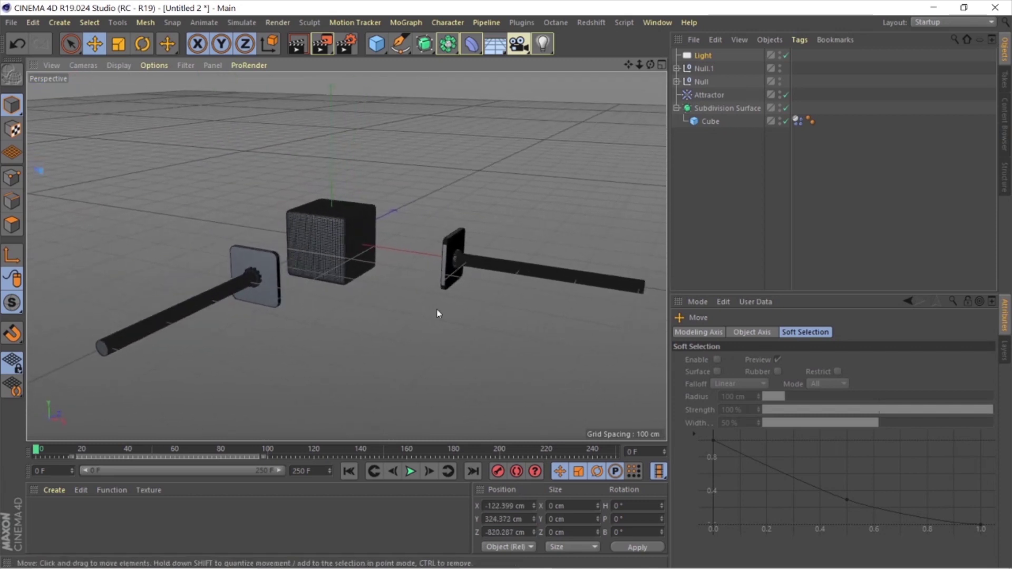
Step: Add a Physical Sky object to the scene
{"action": "left_click_drag", "start_coordinate": [441, 312], "coordinate": [423, 318], "text": "alt"}
{"action": "left_click_drag", "start_coordinate": [350, 287], "coordinate": [386, 323], "text": "alt"}
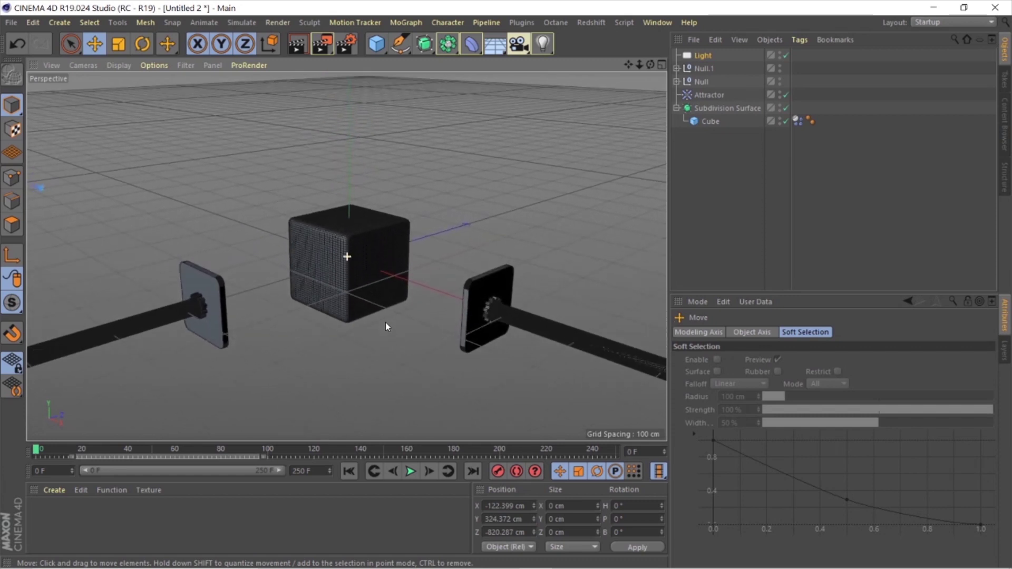
{"action": "left_click", "coordinate": [496, 44]}
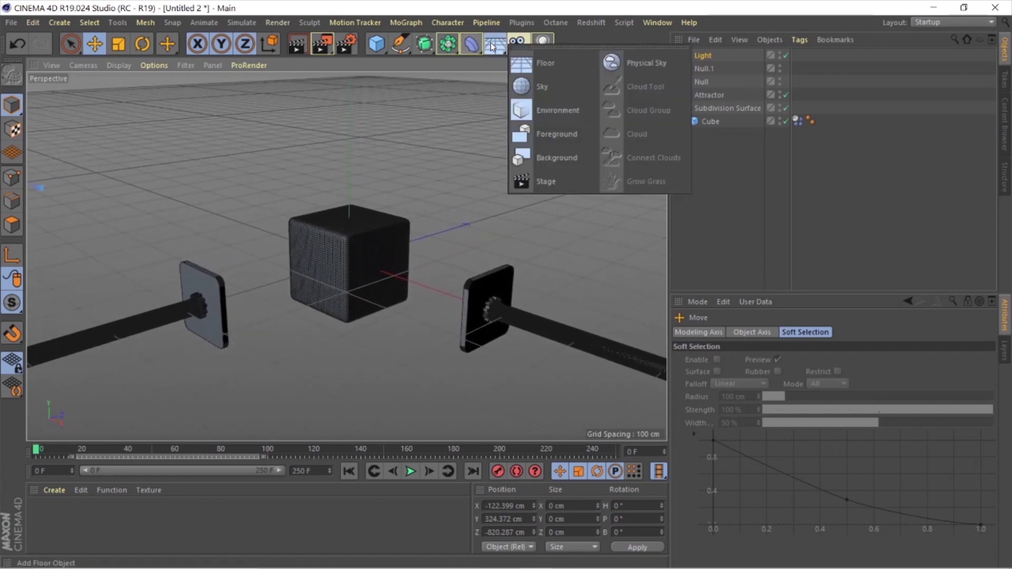
{"action": "left_click", "coordinate": [686, 63]}
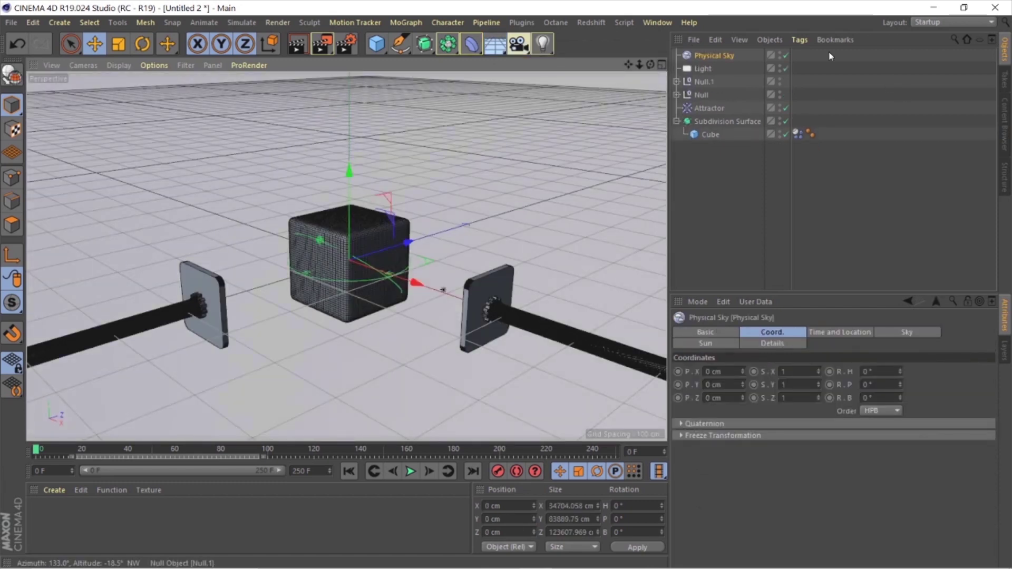
Step: Set the Physical Sky's time of day to 11:00:00
{"action": "left_click", "coordinate": [908, 334]}
{"action": "left_click", "coordinate": [861, 331]}
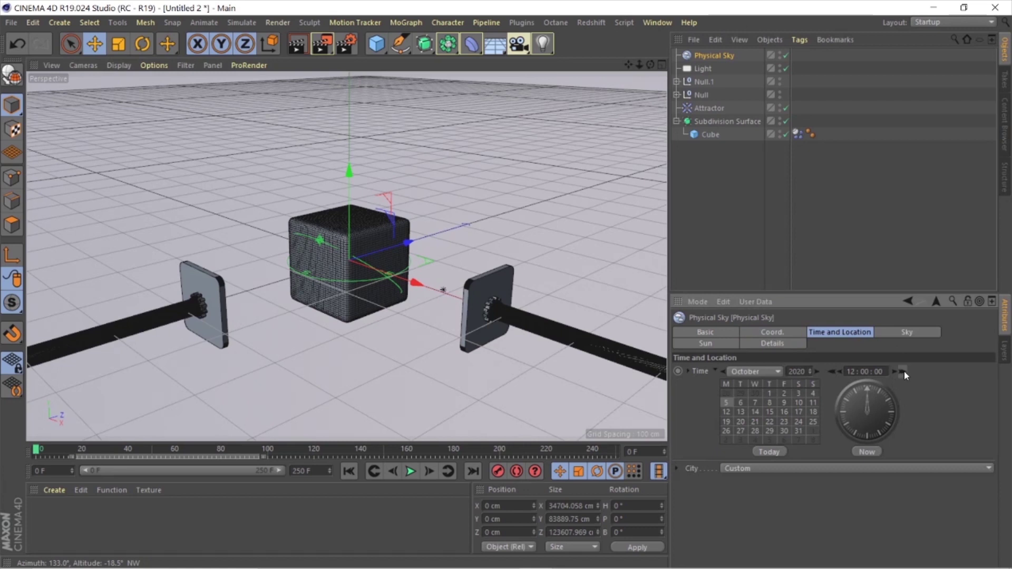
{"action": "left_click", "coordinate": [828, 369]}
{"action": "left_click", "coordinate": [828, 369]}
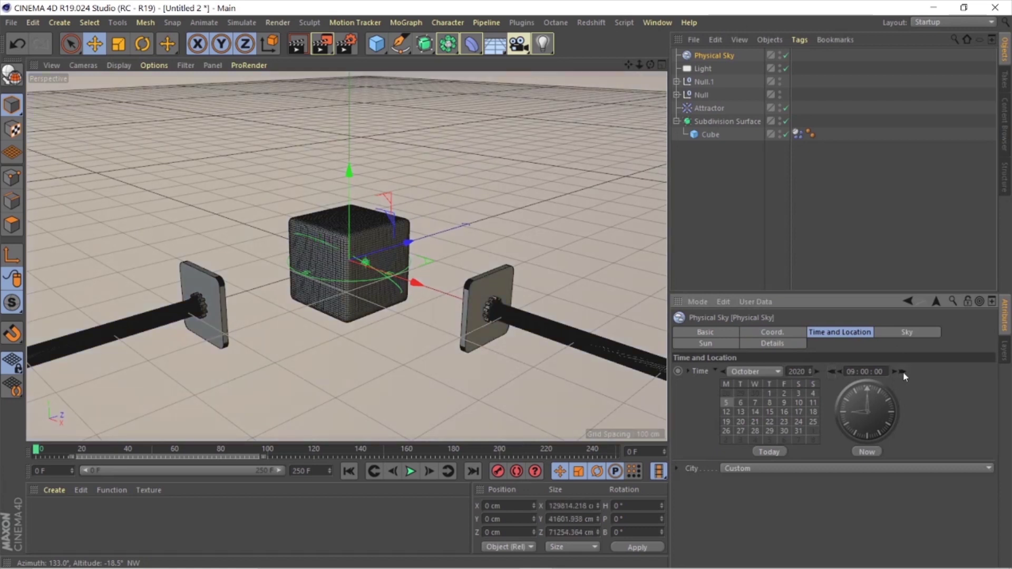
{"action": "left_click", "coordinate": [903, 372]}
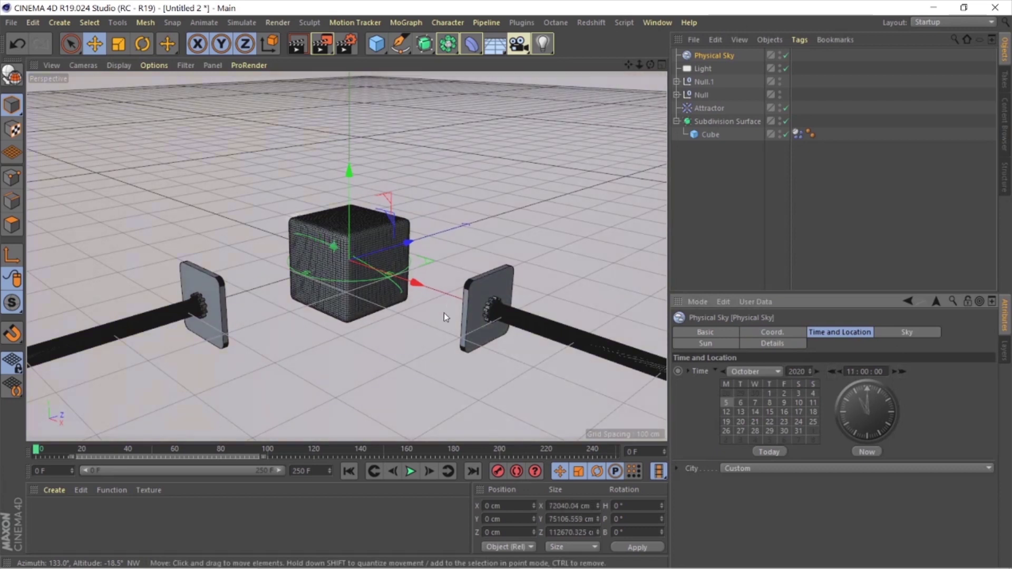
Step: Render a viewport preview of the cube and presses from a lower angle to check the sky lighting
{"action": "left_click_drag", "start_coordinate": [551, 257], "coordinate": [551, 240], "text": "alt"}
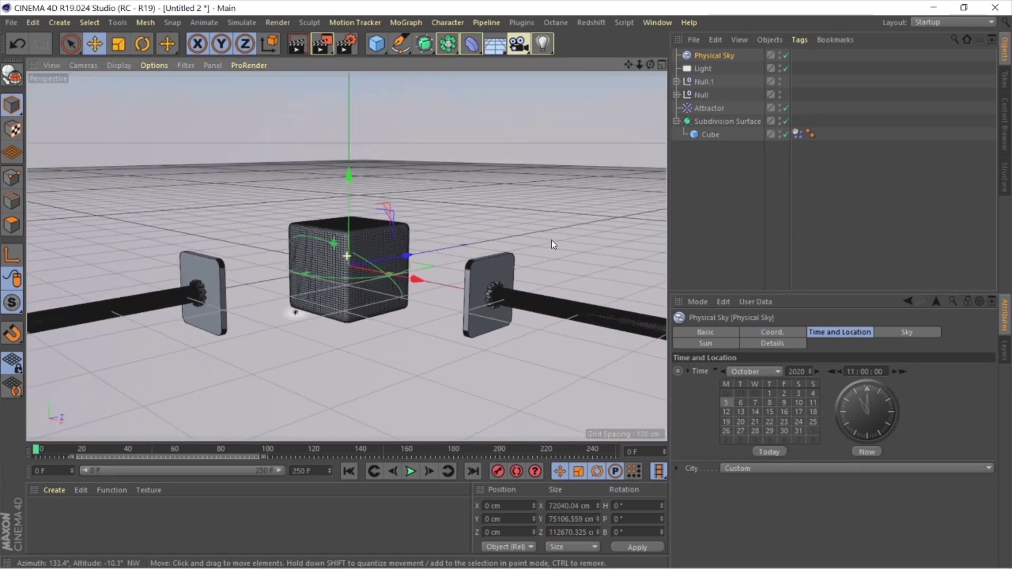
{"action": "left_click", "coordinate": [297, 43]}
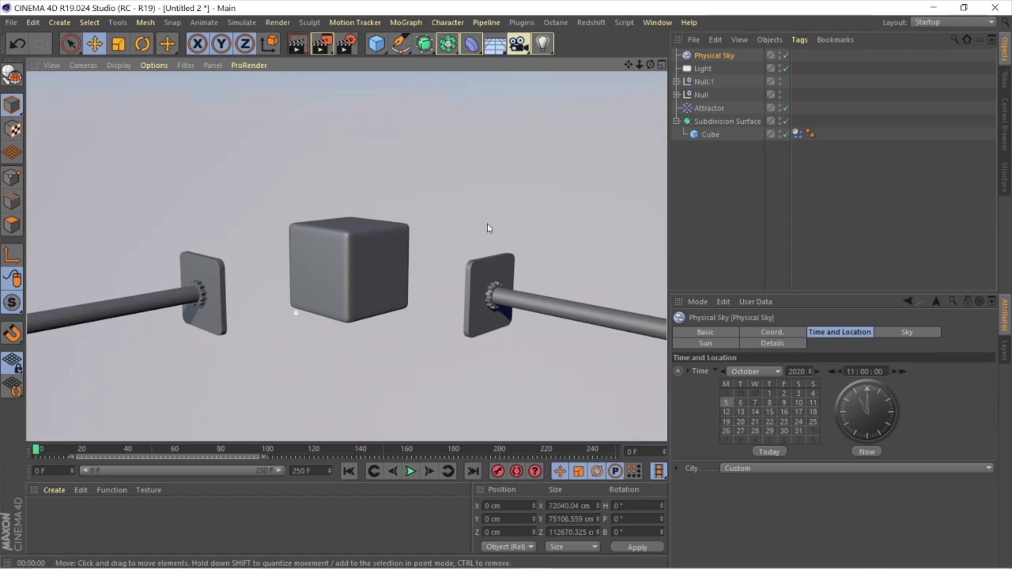
{"action": "left_click", "coordinate": [411, 283]}
{"action": "left_click", "coordinate": [294, 313]}
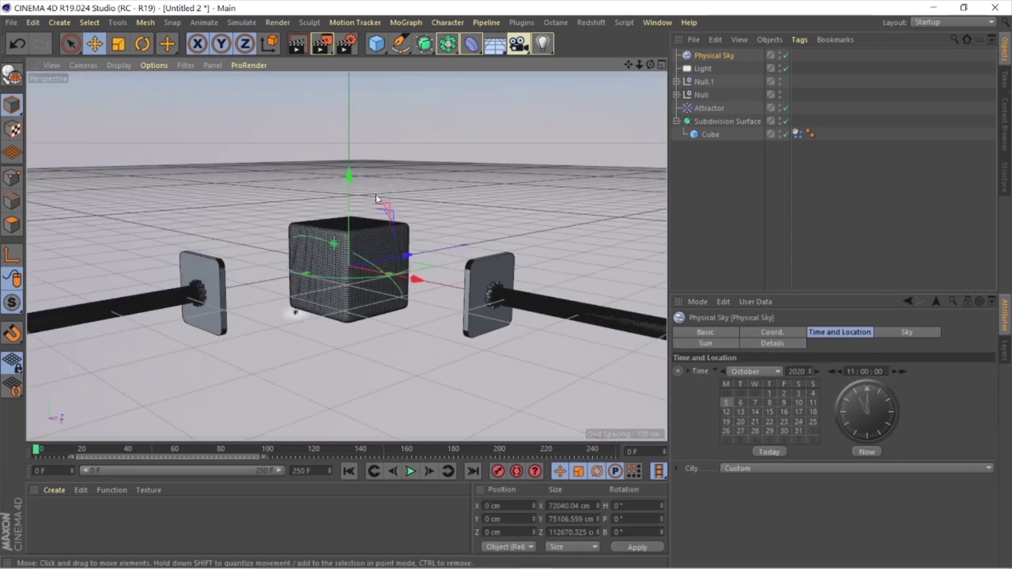
{"action": "left_click_drag", "start_coordinate": [417, 265], "coordinate": [409, 247]}
{"action": "key", "text": "ctrl+z"}
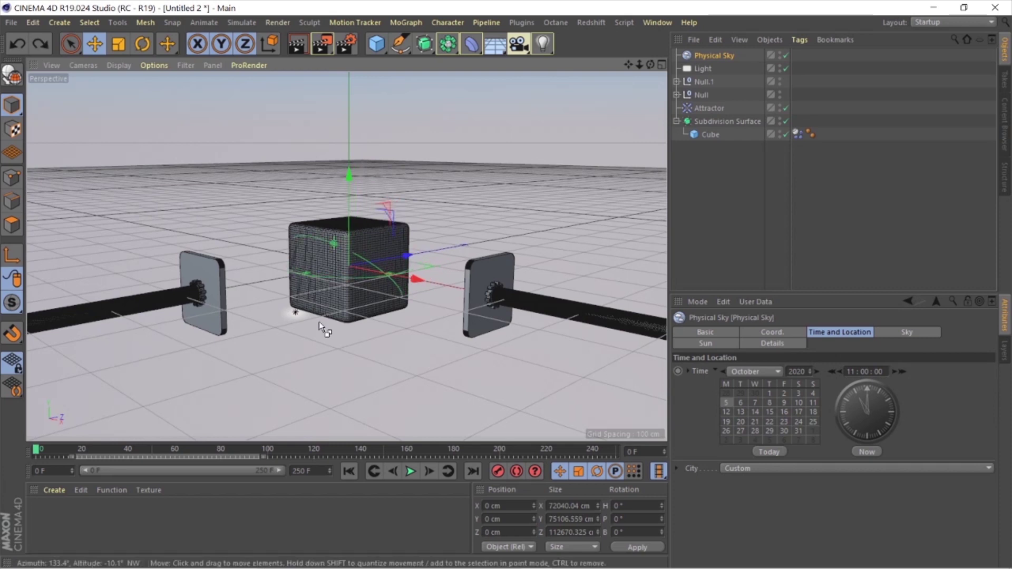
{"action": "left_click", "coordinate": [702, 69]}
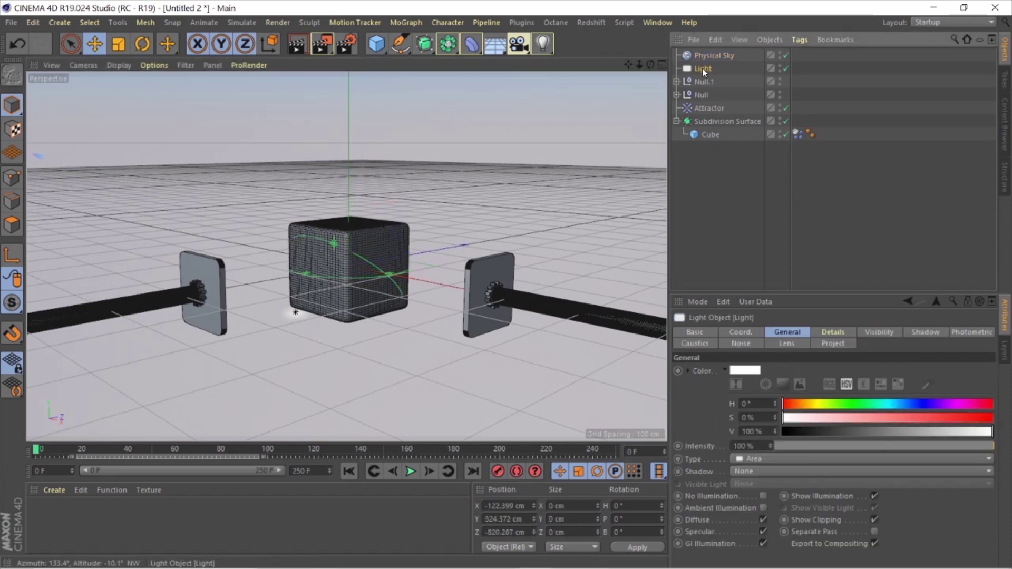
{"action": "left_click", "coordinate": [456, 220]}
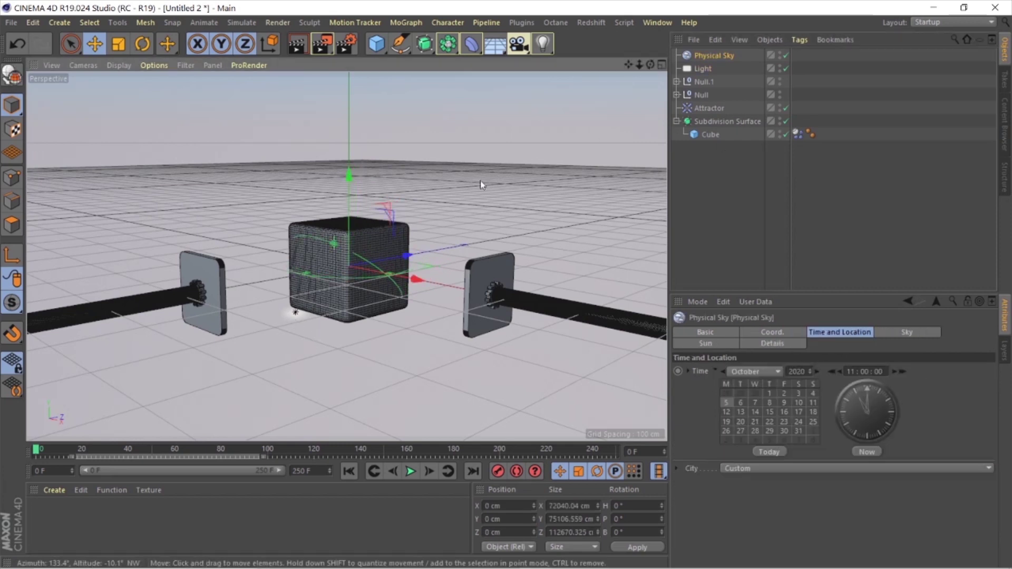
Step: Create a new material and apply it to the Gear objects inside both Null groups
{"action": "left_click", "coordinate": [55, 489]}
{"action": "left_click", "coordinate": [93, 355]}
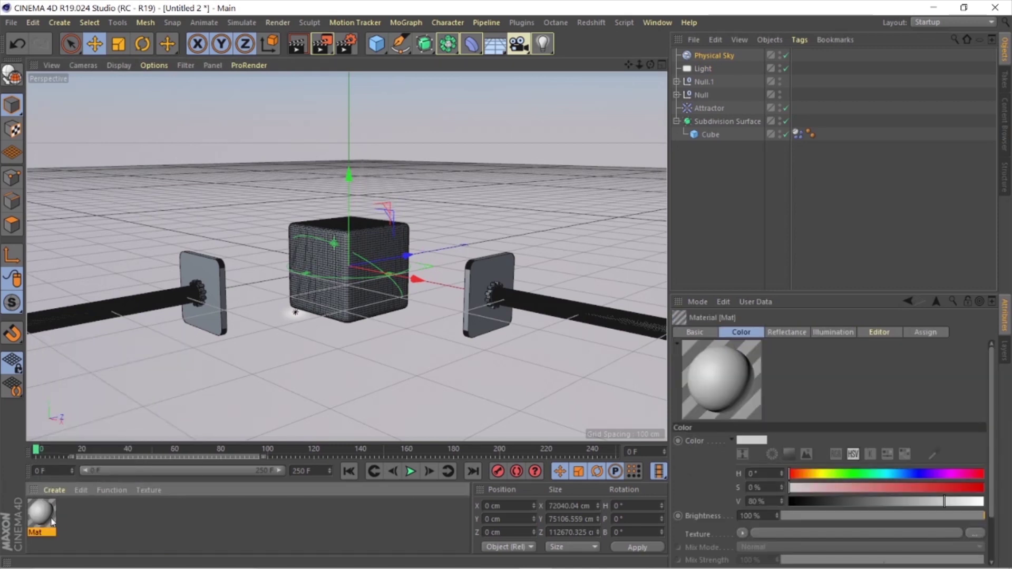
{"action": "left_click", "coordinate": [676, 121]}
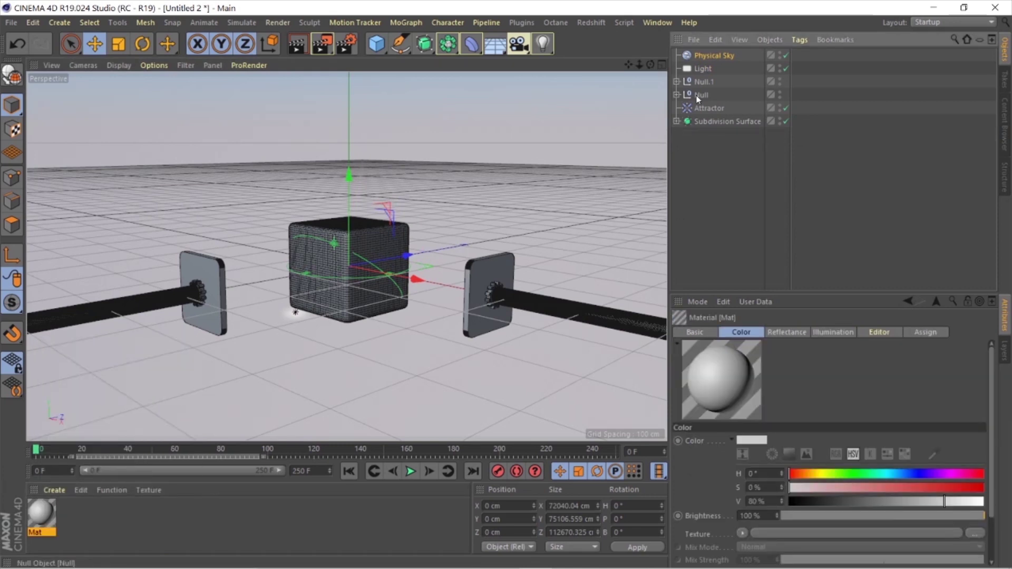
{"action": "left_click", "coordinate": [692, 94]}
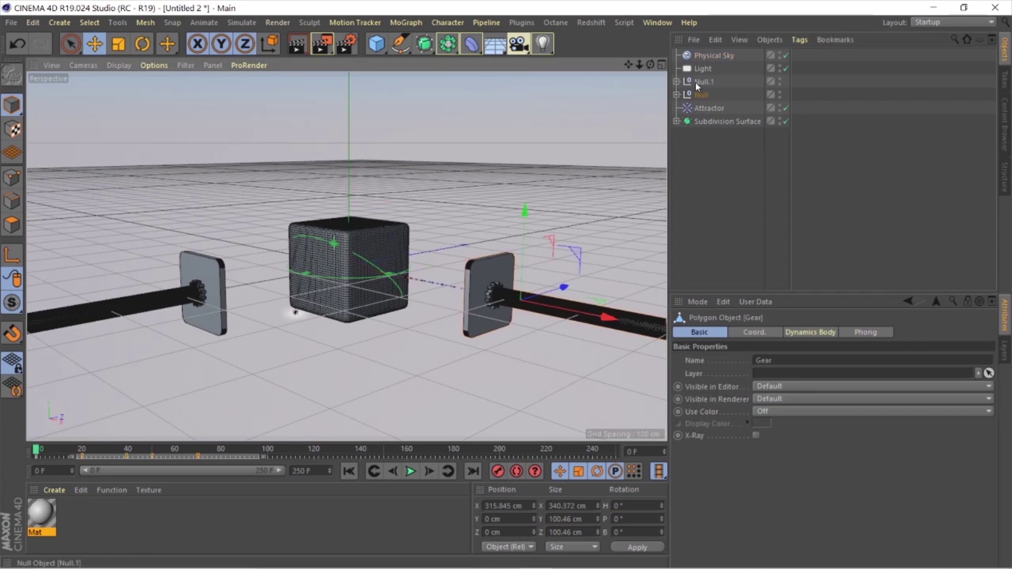
{"action": "left_click", "coordinate": [676, 94]}
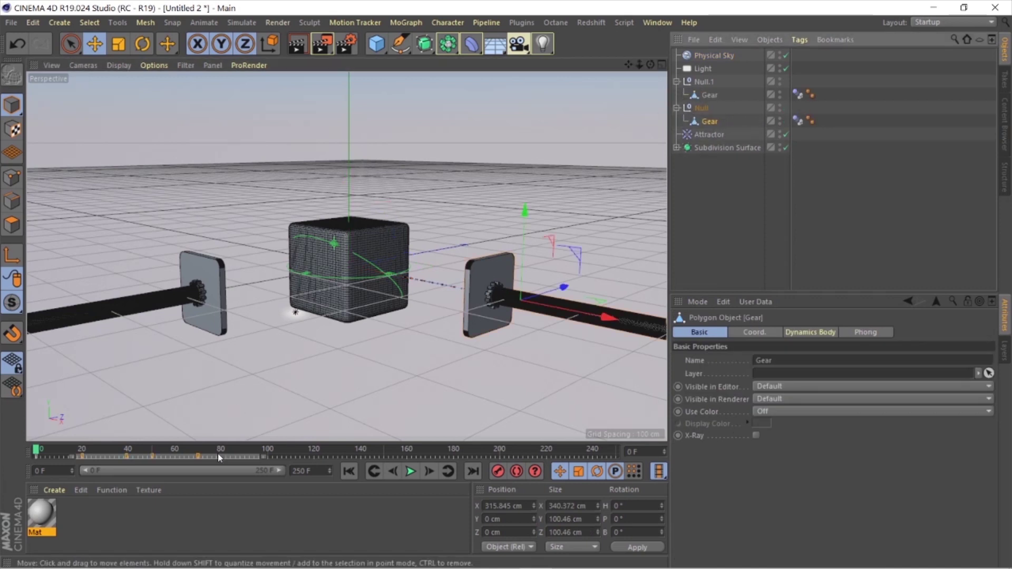
{"action": "left_click_drag", "start_coordinate": [35, 530], "coordinate": [639, 128]}
{"action": "left_click_drag", "start_coordinate": [720, 123], "coordinate": [719, 123]}
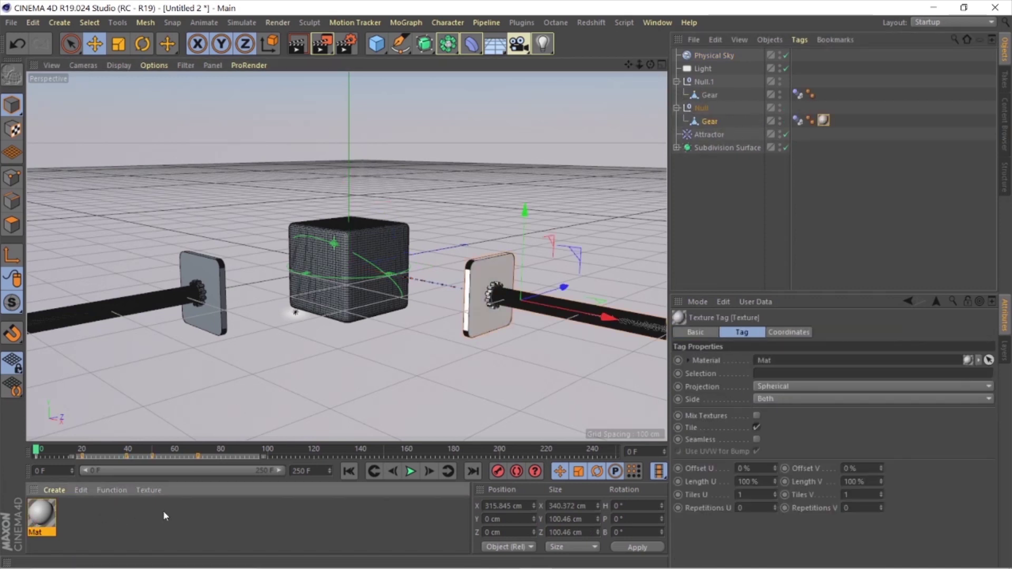
{"action": "left_click_drag", "start_coordinate": [715, 67], "coordinate": [704, 92]}
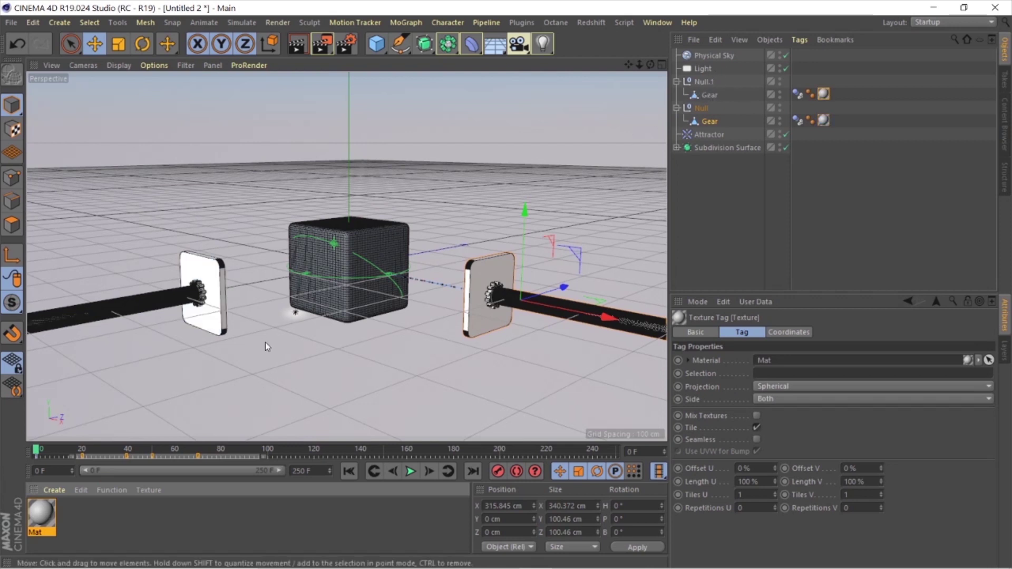
Step: Set the press material's Default Specular reflectance layer to Metal attenuation and the Reflection (Legacy) type
{"action": "double_click", "coordinate": [42, 510]}
{"action": "left_click_drag", "start_coordinate": [383, 116], "coordinate": [640, 95]}
{"action": "left_click", "coordinate": [501, 282]}
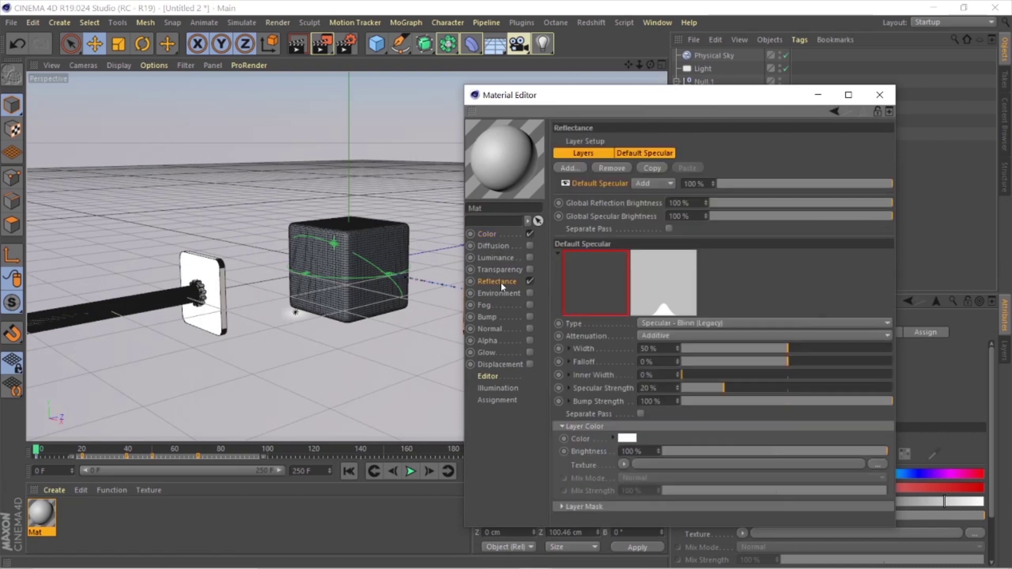
{"action": "left_click", "coordinate": [642, 154]}
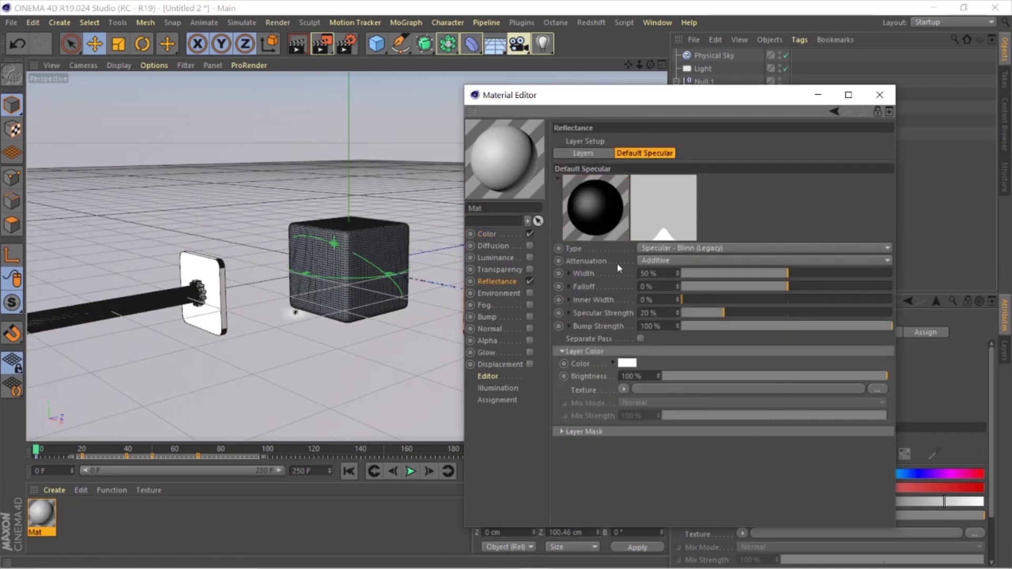
{"action": "left_click", "coordinate": [680, 261]}
{"action": "left_click", "coordinate": [669, 289]}
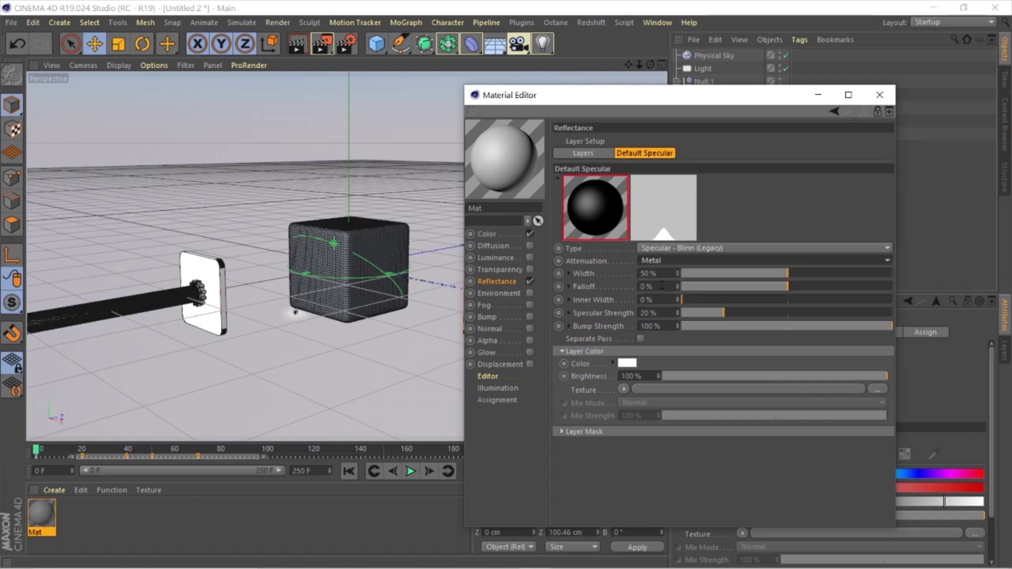
{"action": "left_click", "coordinate": [656, 248]}
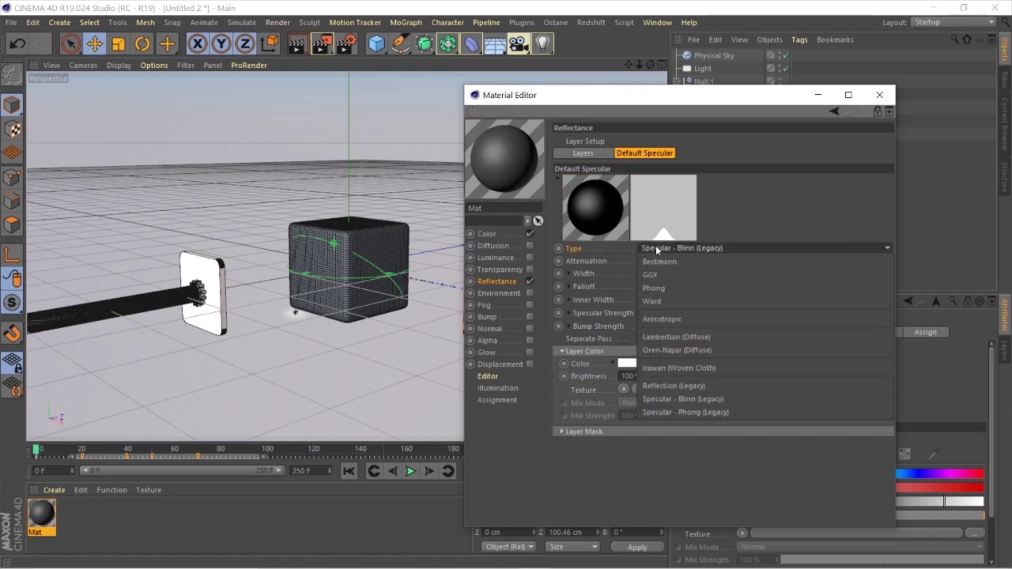
{"action": "left_click", "coordinate": [672, 389]}
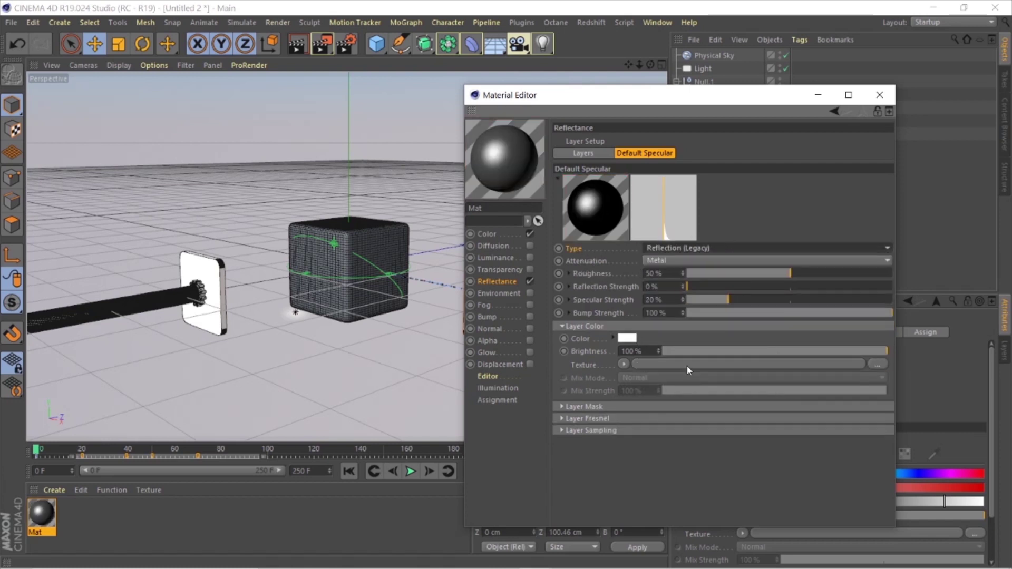
Step: Darken the reflectance layer colour of the press material to light grey and keep Global Reflection Brightness at 100%
{"action": "left_click", "coordinate": [633, 339]}
{"action": "left_click_drag", "start_coordinate": [741, 371], "coordinate": [705, 371]}
{"action": "left_click", "coordinate": [614, 387]}
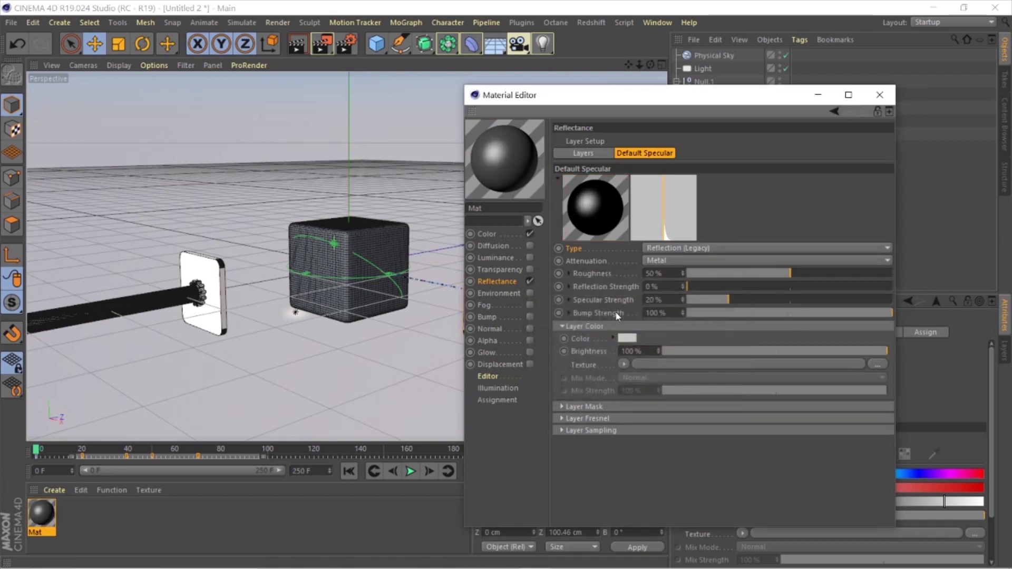
{"action": "left_click", "coordinate": [583, 153]}
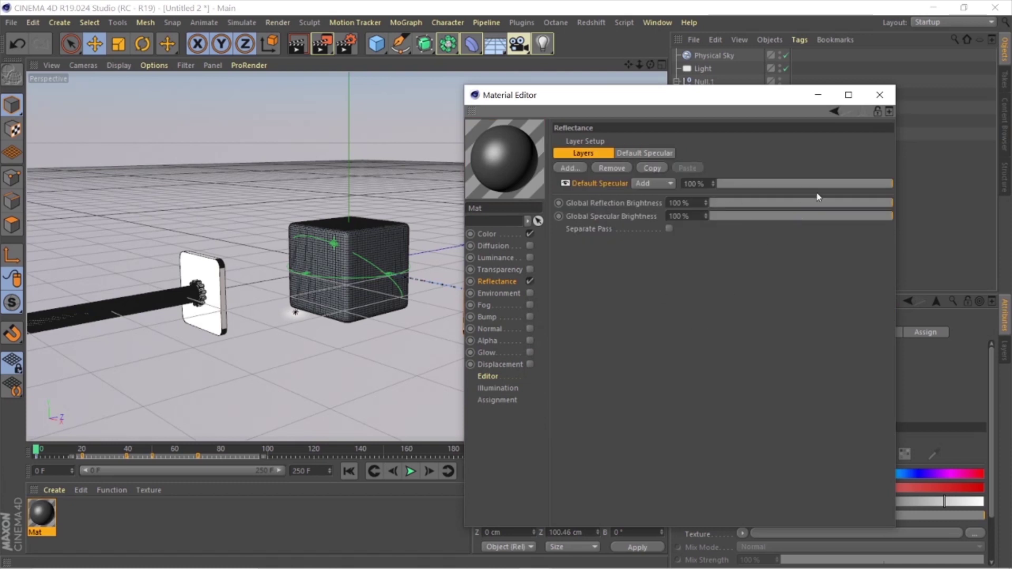
{"action": "left_click_drag", "start_coordinate": [864, 202], "coordinate": [907, 207]}
Step: Brighten the press material's base colour to V 100%, close the Material Editor and render a viewport preview
{"action": "left_click", "coordinate": [493, 234]}
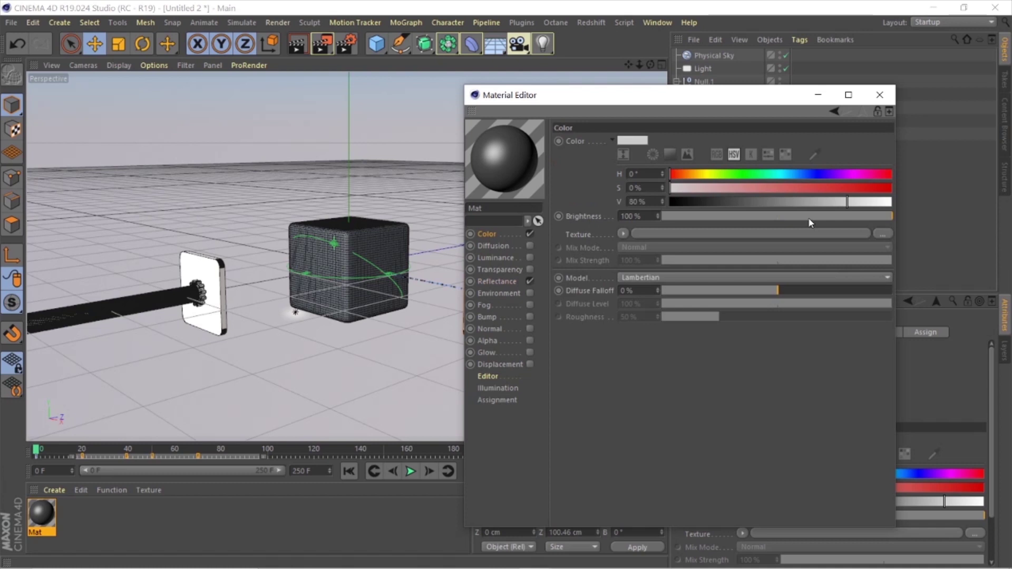
{"action": "left_click_drag", "start_coordinate": [847, 201], "coordinate": [909, 198]}
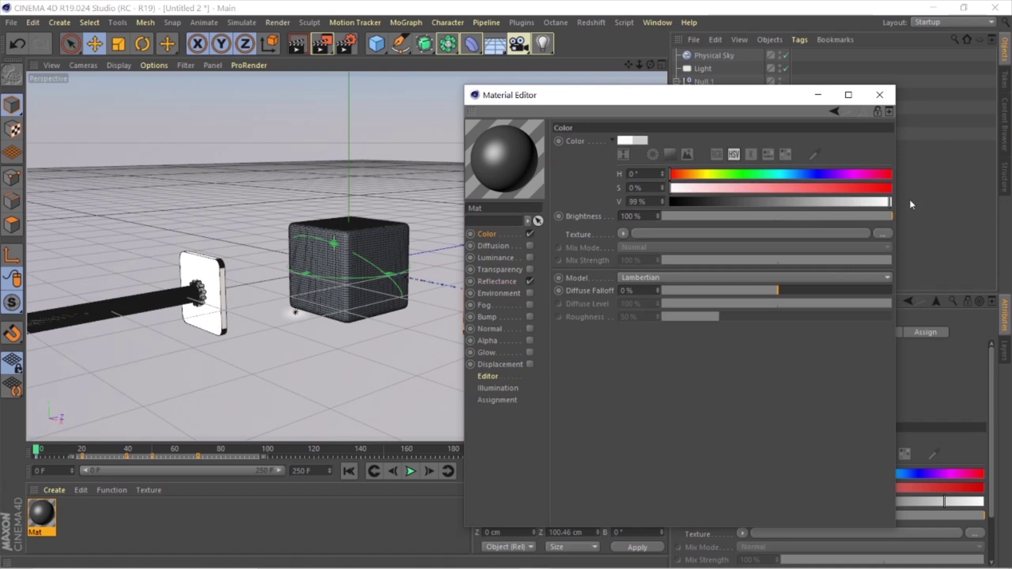
{"action": "left_click", "coordinate": [497, 282]}
{"action": "left_click", "coordinate": [879, 94]}
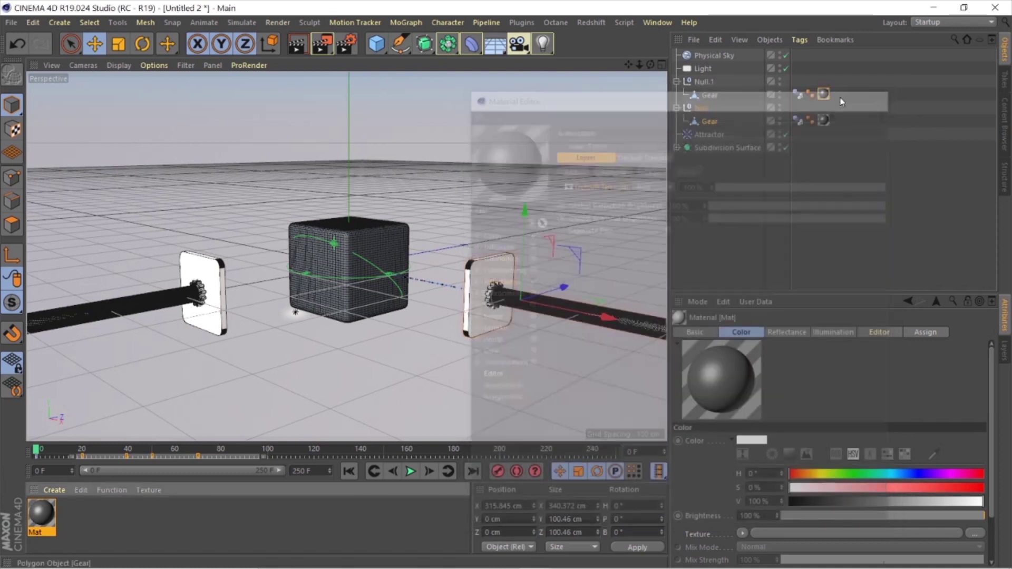
{"action": "key", "text": "ctrl+r"}
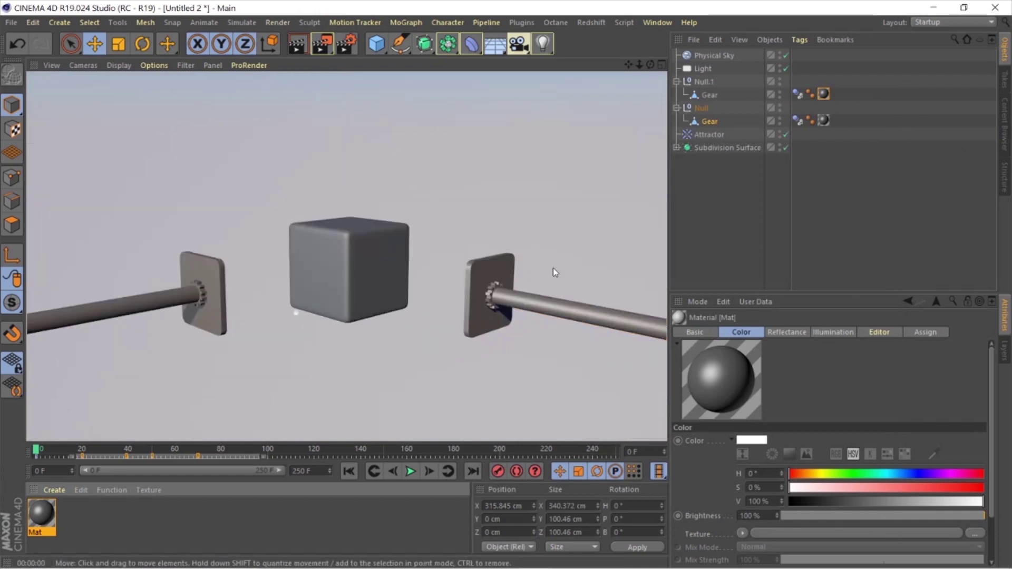
{"action": "left_click", "coordinate": [380, 309]}
Step: Create a second material and apply it to the cube's Subdivision Surface
{"action": "left_click", "coordinate": [362, 227]}
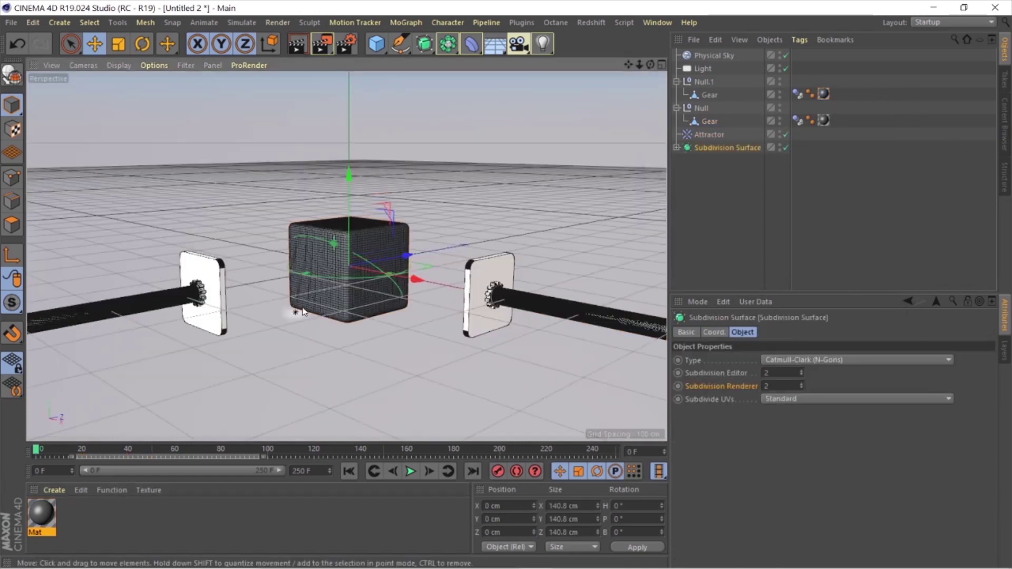
{"action": "left_click", "coordinate": [49, 490]}
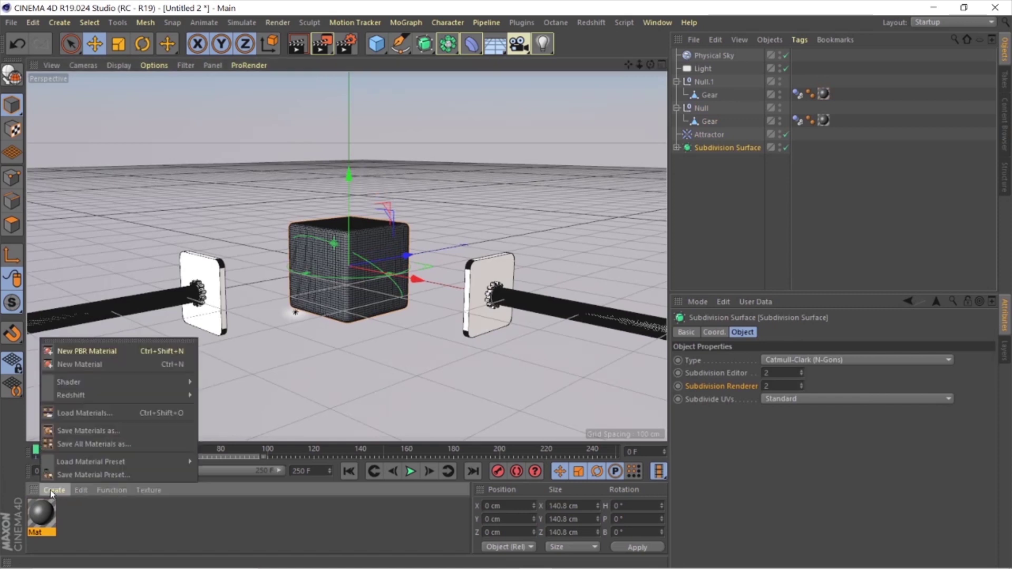
{"action": "left_click", "coordinate": [104, 362]}
{"action": "left_click_drag", "start_coordinate": [42, 514], "coordinate": [717, 147]}
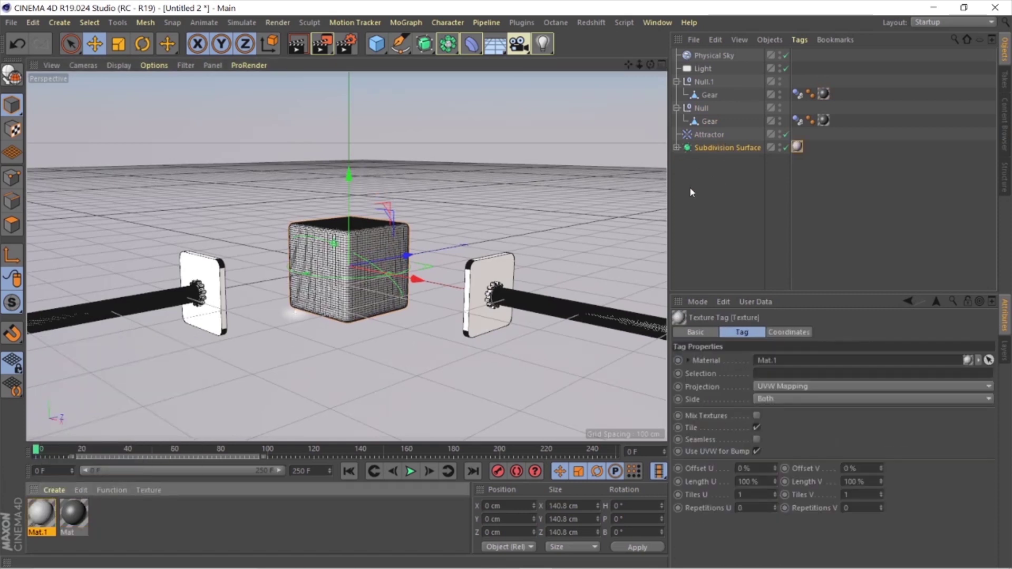
{"action": "left_click", "coordinate": [677, 147]}
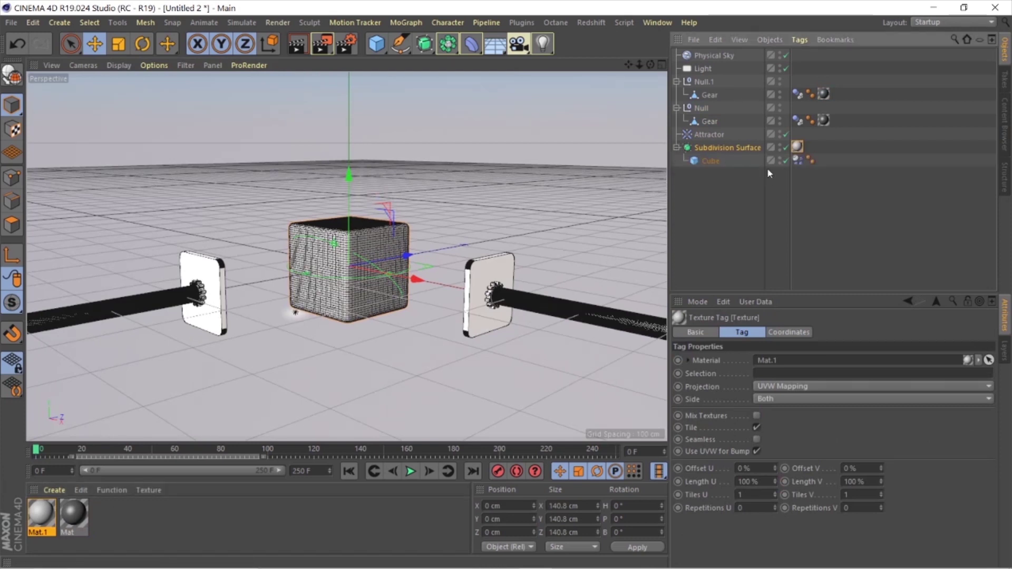
Step: Set the cube material's Default Specular reflectance layer to Metal attenuation and the Reflection (Legacy) type
{"action": "double_click", "coordinate": [45, 515]}
{"action": "left_click_drag", "start_coordinate": [406, 95], "coordinate": [667, 78]}
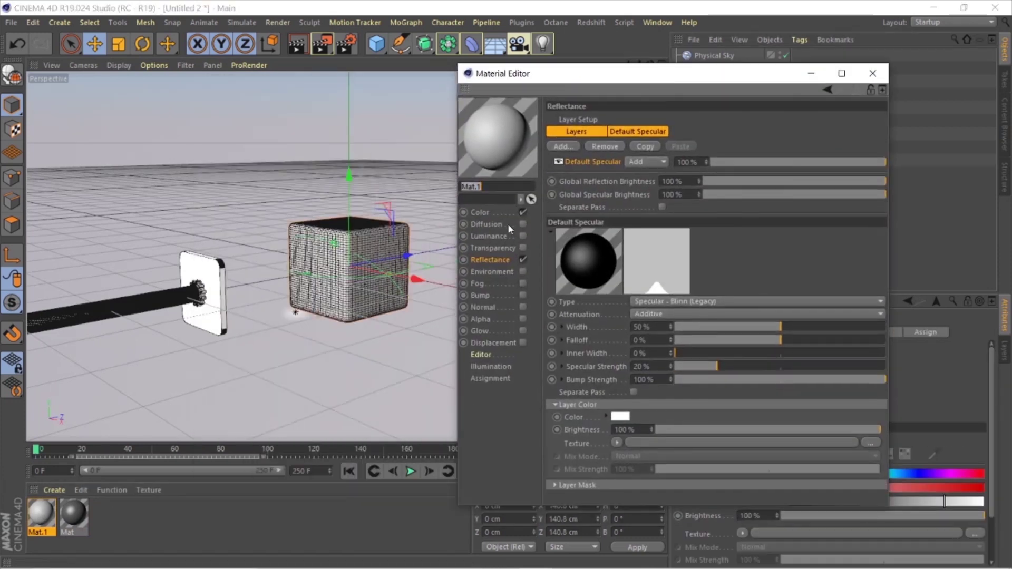
{"action": "left_click", "coordinate": [480, 213]}
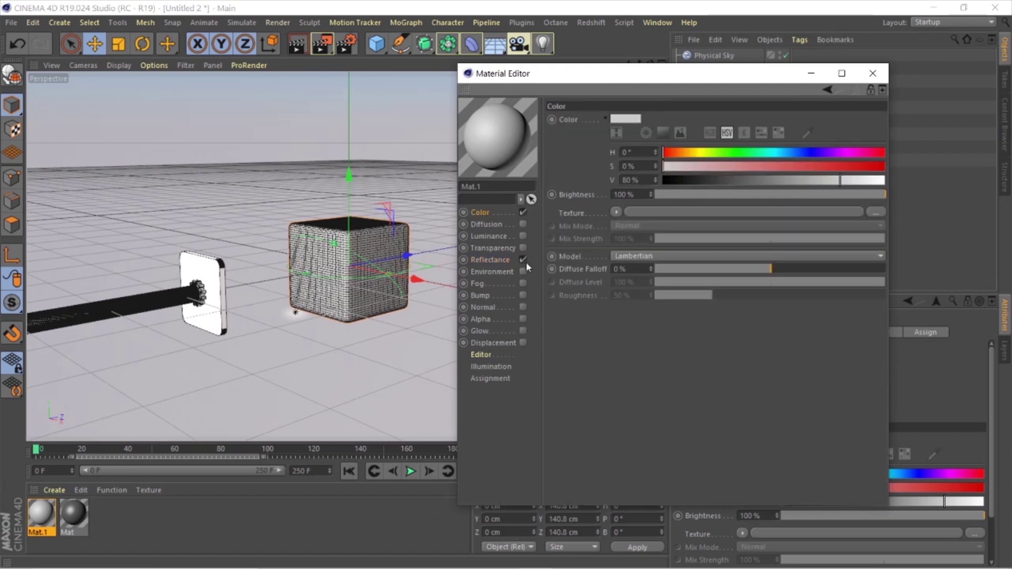
{"action": "left_click", "coordinate": [491, 261]}
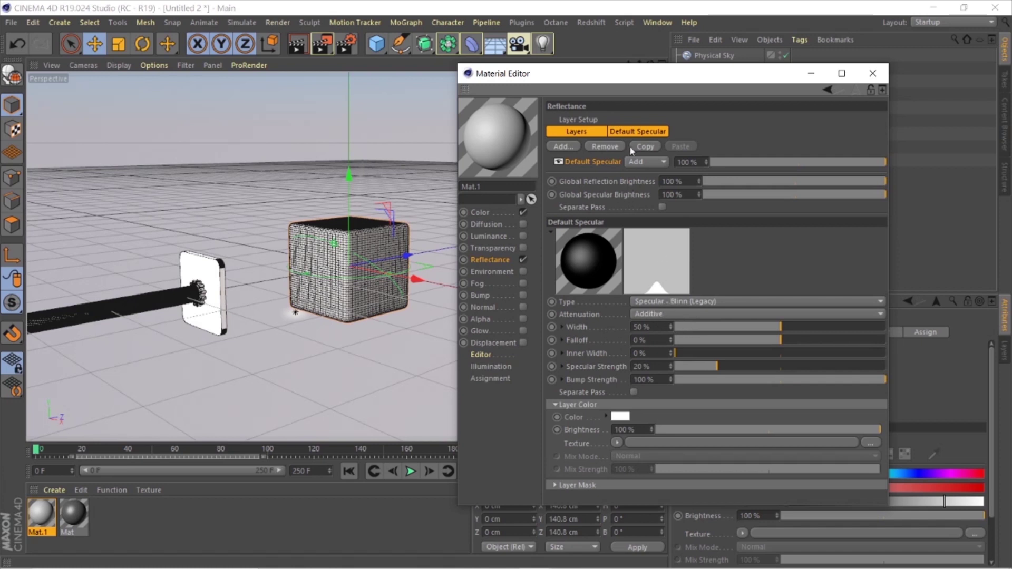
{"action": "left_click", "coordinate": [638, 131]}
{"action": "left_click", "coordinate": [696, 239]}
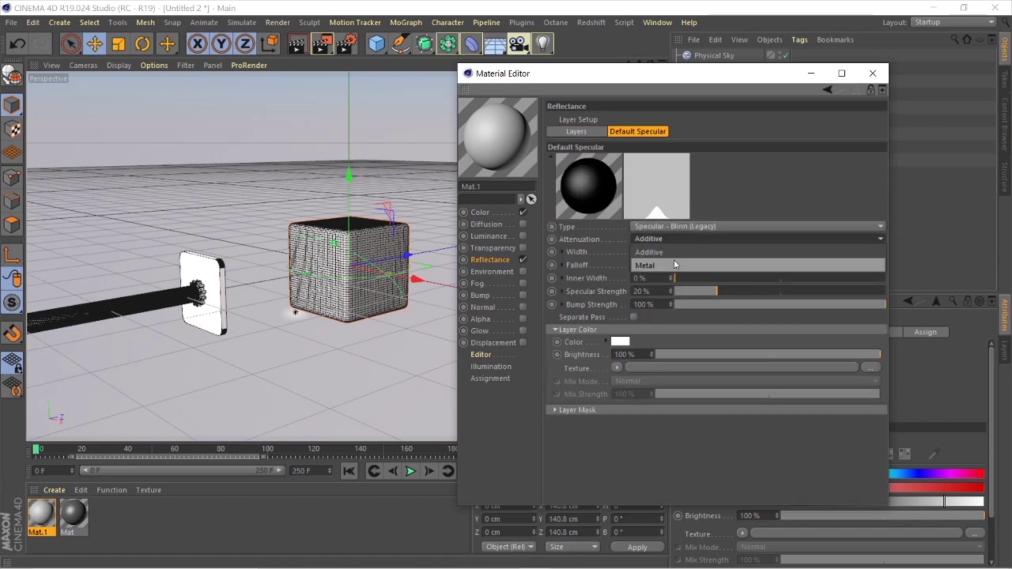
{"action": "left_click", "coordinate": [676, 266]}
{"action": "left_click", "coordinate": [680, 226]}
{"action": "left_click", "coordinate": [656, 358]}
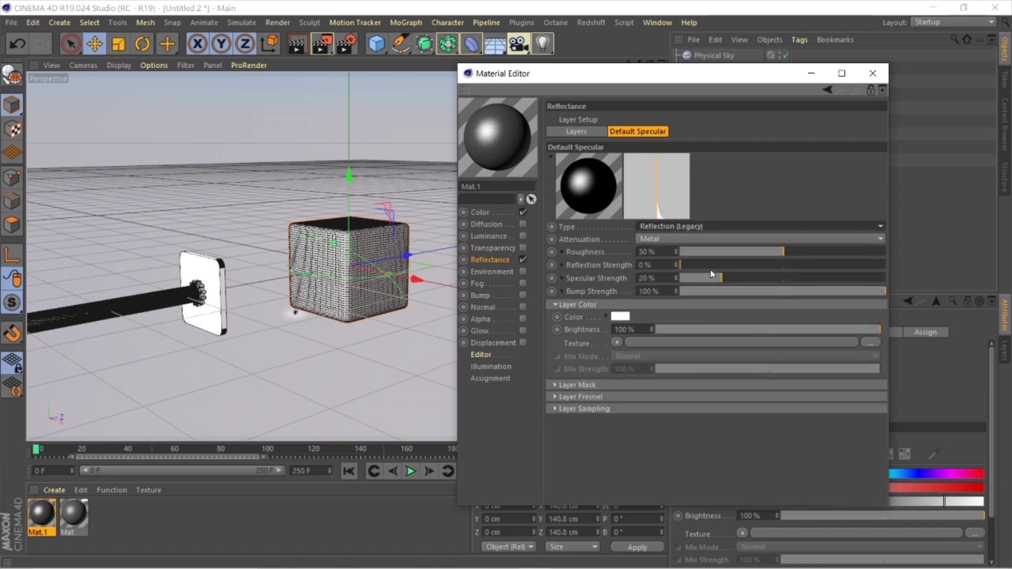
Step: Set the cube material's Roughness to 0%, Reflection Strength to 37% and Specular Strength to 100%, and render a viewport preview
{"action": "left_click", "coordinate": [701, 252]}
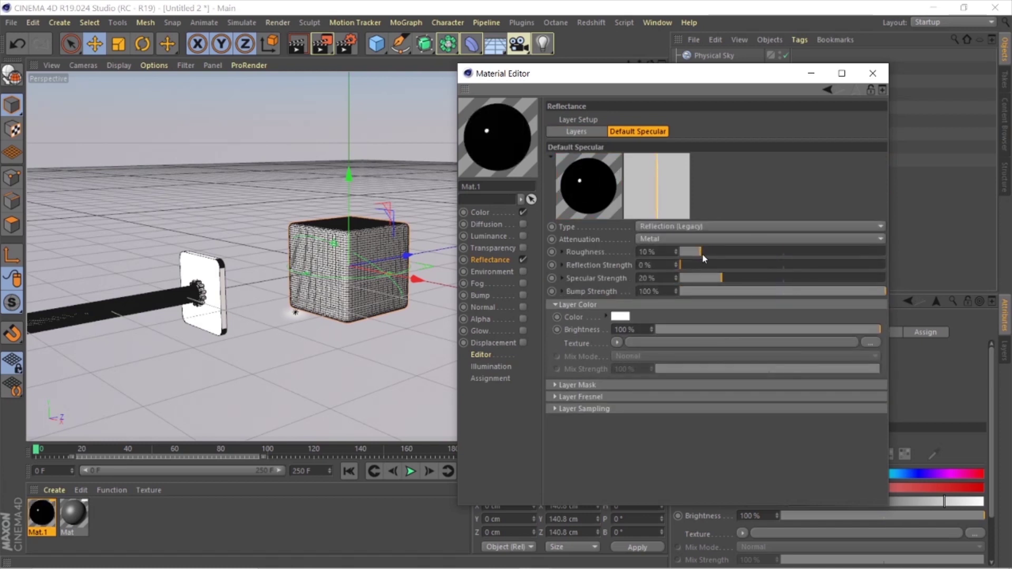
{"action": "left_click_drag", "start_coordinate": [701, 253], "coordinate": [906, 281]}
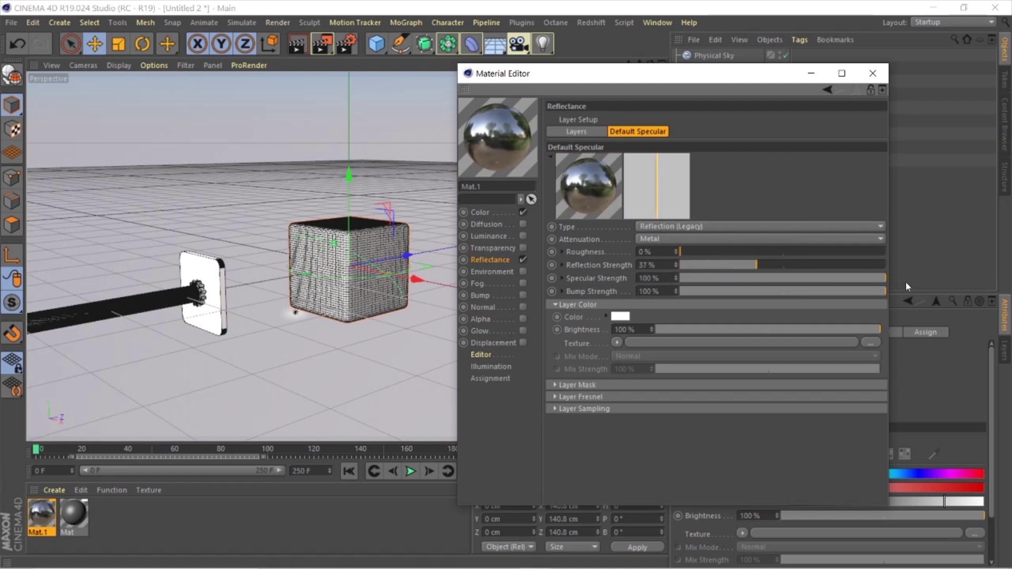
{"action": "left_click", "coordinate": [873, 74]}
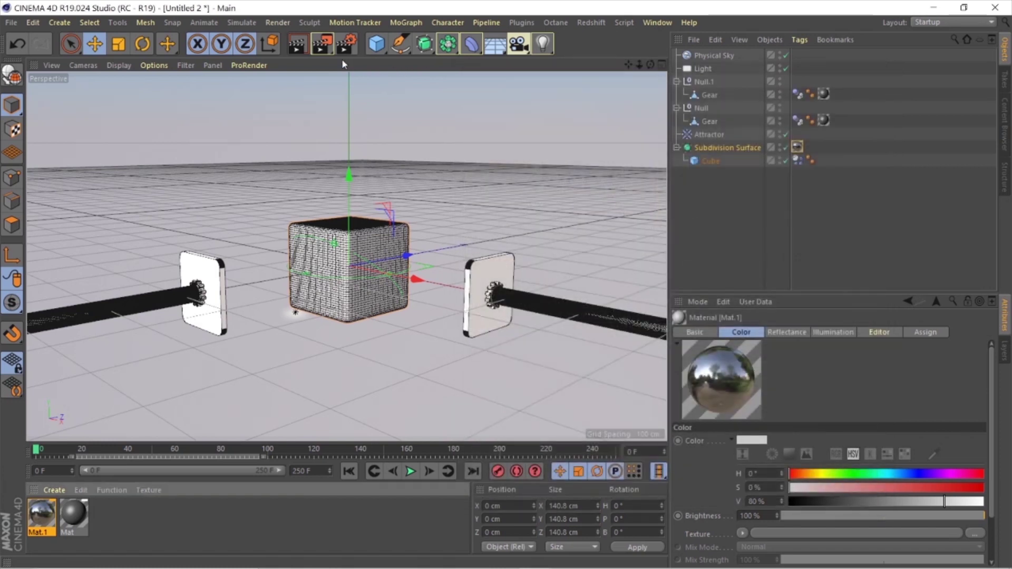
{"action": "key", "text": "ctrl+r"}
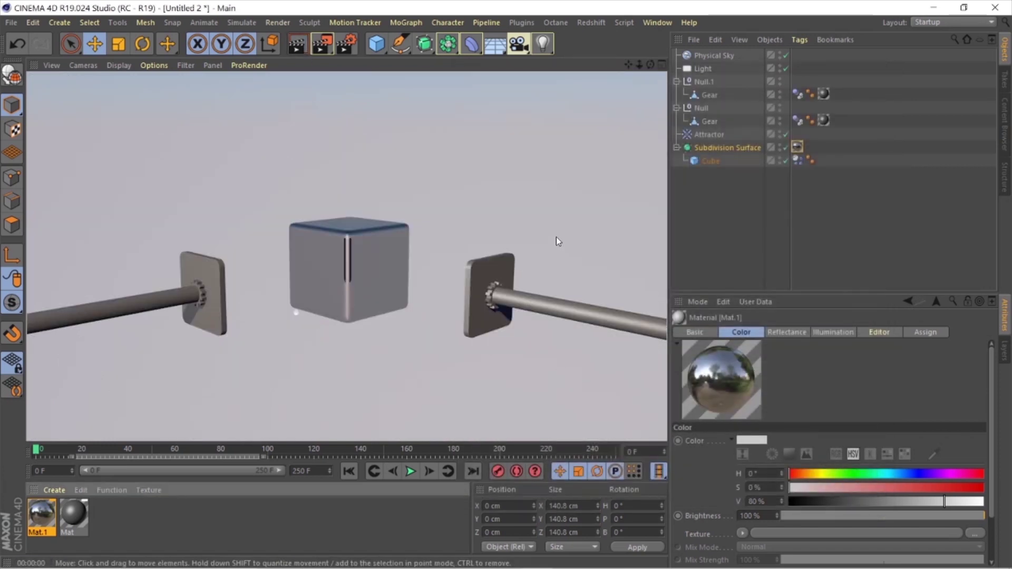
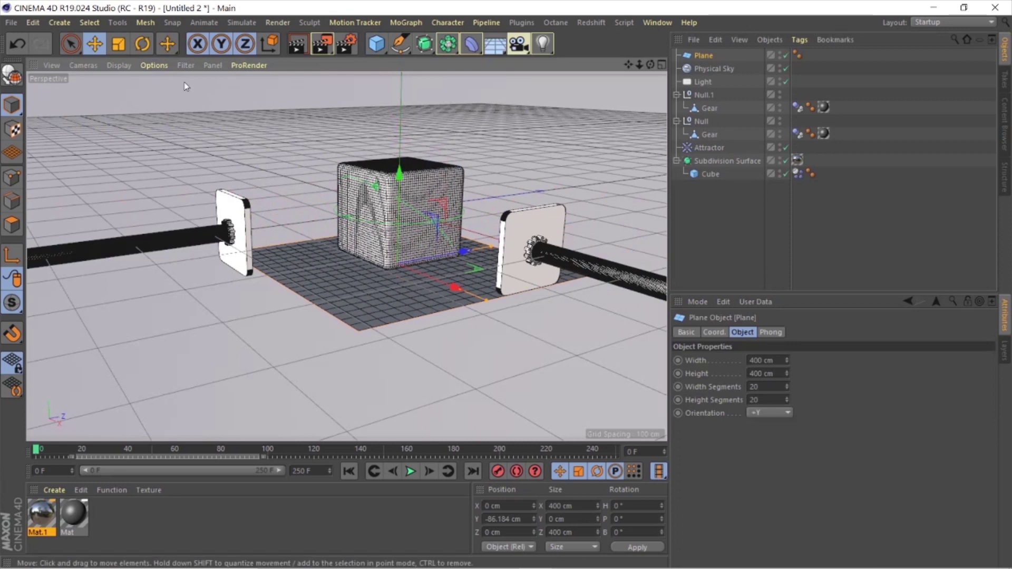
Step: Scale the plane up to about 3215 cm square and lower it beneath the cube to about Y -147 cm
{"action": "left_click_drag", "start_coordinate": [409, 173], "coordinate": [653, 177]}
{"action": "left_click", "coordinate": [93, 46]}
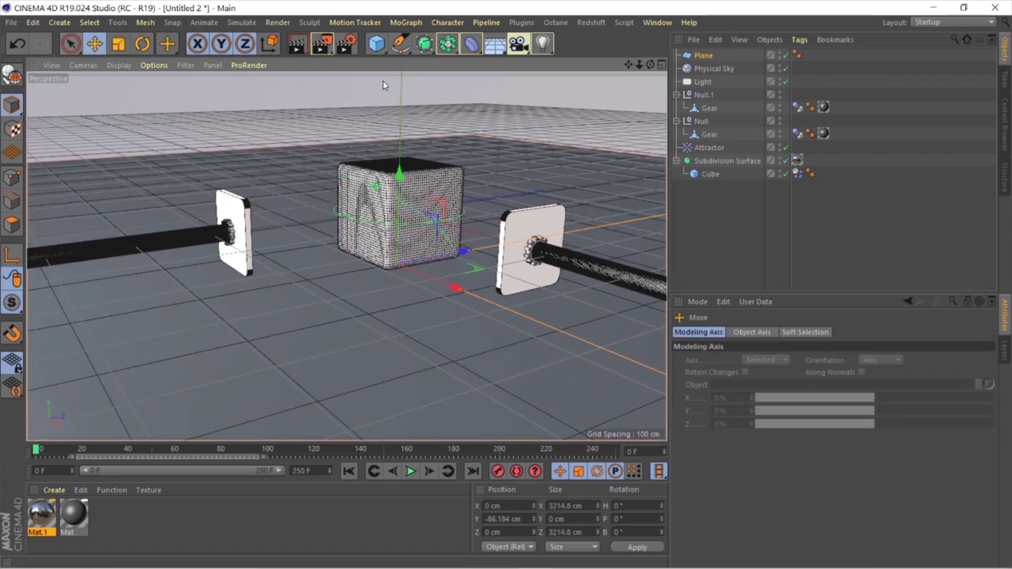
{"action": "left_click_drag", "start_coordinate": [399, 172], "coordinate": [400, 211]}
{"action": "left_click_drag", "start_coordinate": [533, 147], "coordinate": [430, 233], "text": "alt"}
Step: Create a third material and apply it to the Plane
{"action": "left_click", "coordinate": [57, 495]}
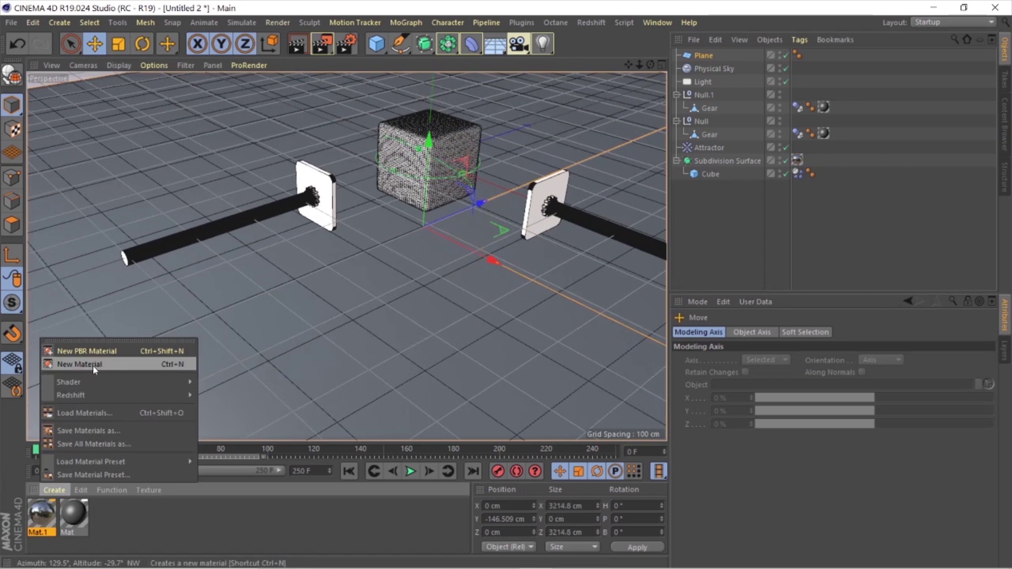
{"action": "left_click", "coordinate": [93, 365]}
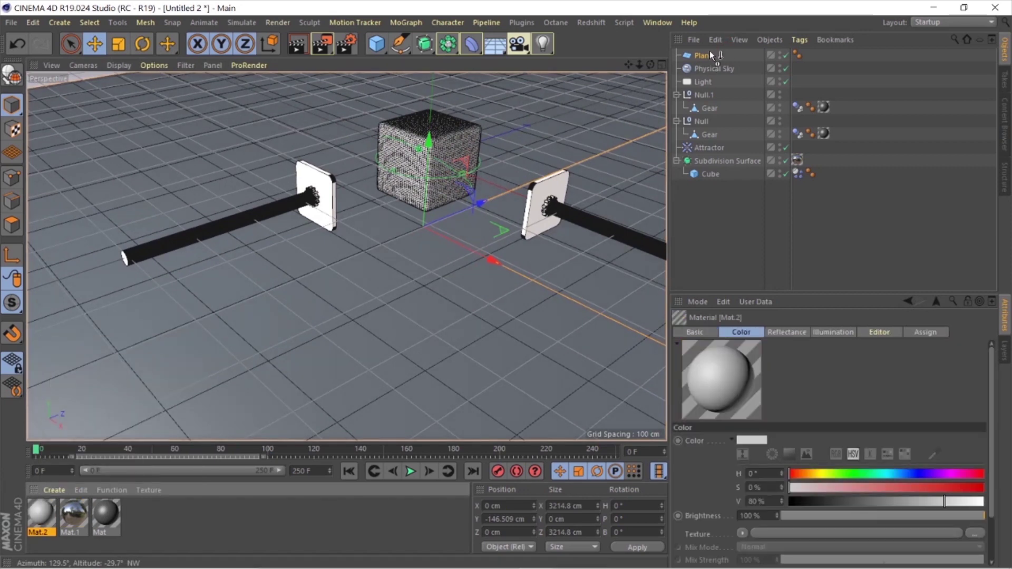
{"action": "left_click_drag", "start_coordinate": [712, 55], "coordinate": [709, 55]}
Step: Colour the plane's material light blue with H 199°, S 55% and V 88%
{"action": "double_click", "coordinate": [48, 519]}
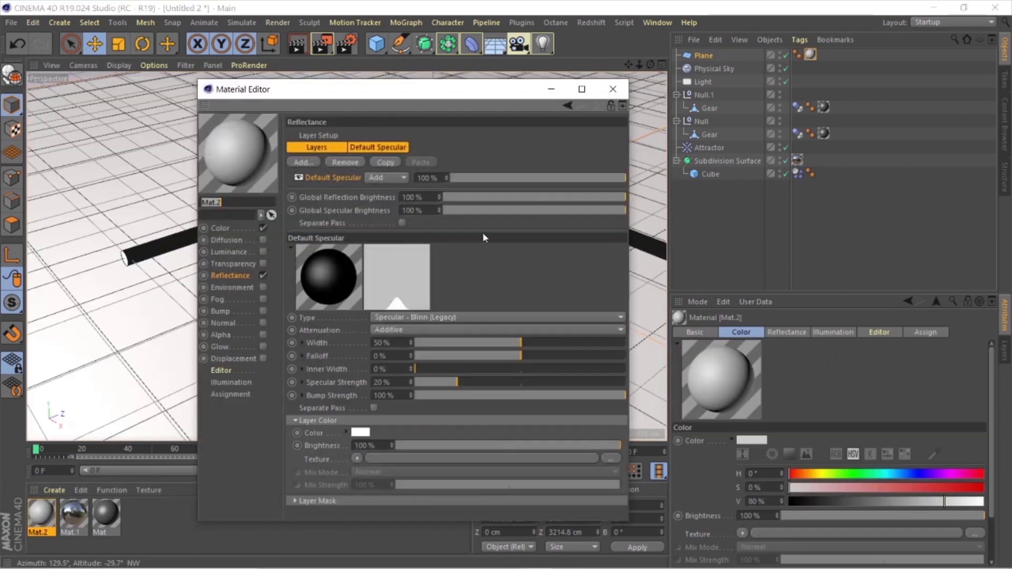
{"action": "left_click_drag", "start_coordinate": [409, 89], "coordinate": [707, 85]}
{"action": "left_click", "coordinate": [527, 225]}
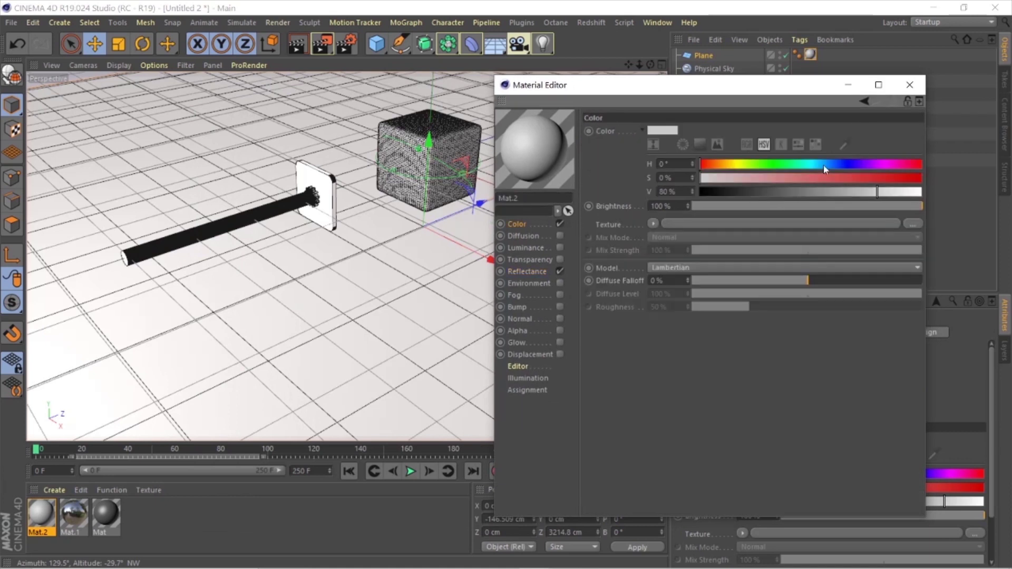
{"action": "left_click_drag", "start_coordinate": [751, 170], "coordinate": [821, 165]}
{"action": "left_click", "coordinate": [826, 177]}
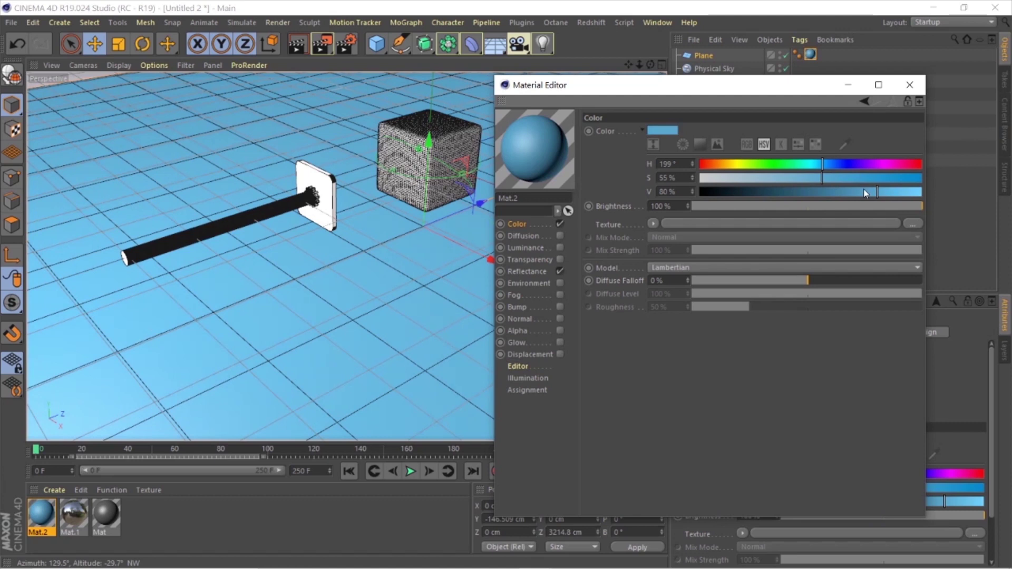
{"action": "left_click", "coordinate": [895, 191]}
Step: Set the Default Specular width of the plane's material to 76% and its Bump Strength to 19%
{"action": "left_click", "coordinate": [528, 271]}
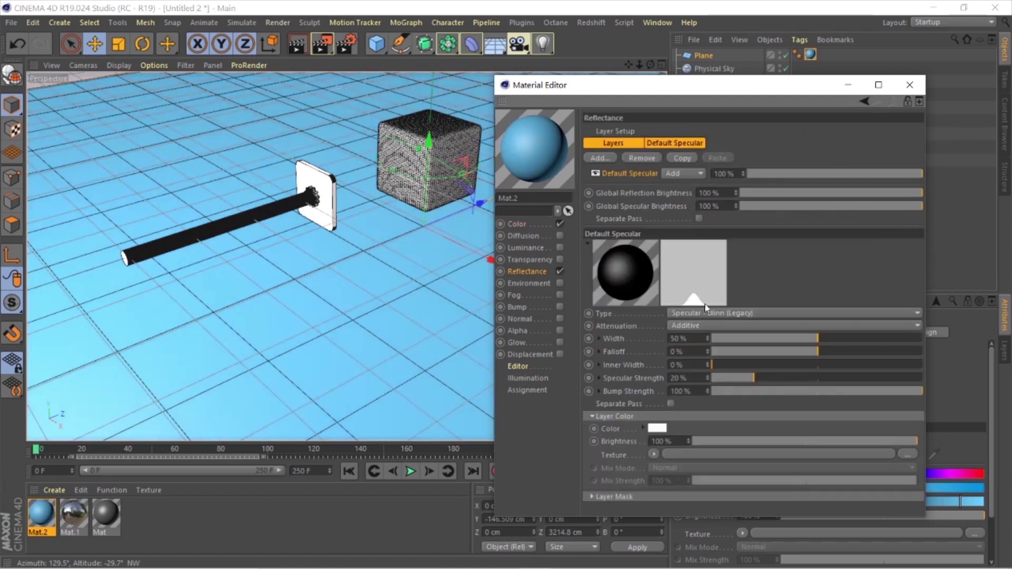
{"action": "left_click_drag", "start_coordinate": [816, 337], "coordinate": [872, 332]}
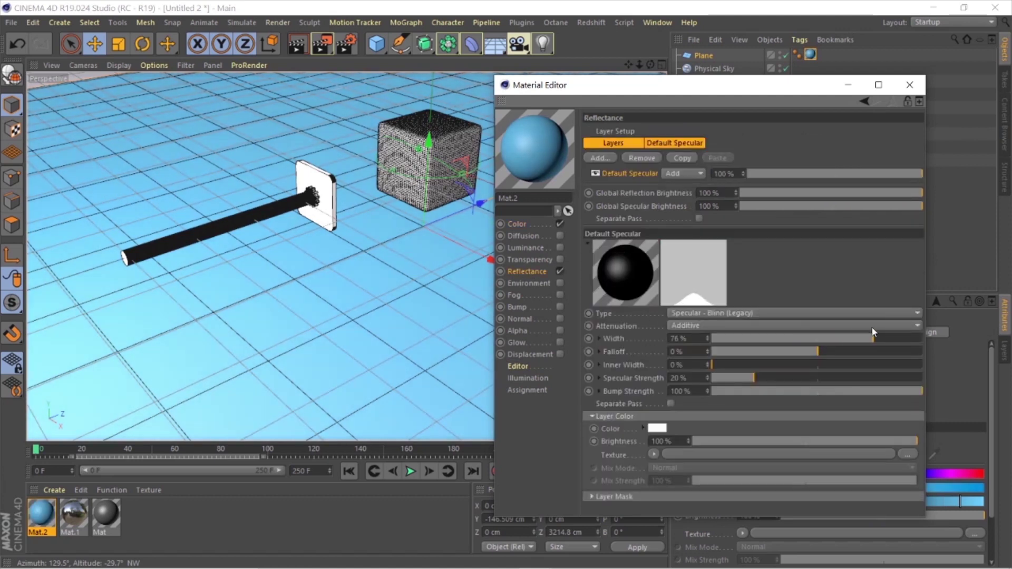
{"action": "mouse_move", "coordinate": [837, 391]}
{"action": "left_mouse_down"}
{"action": "mouse_move", "coordinate": [723, 397]}
{"action": "mouse_move", "coordinate": [752, 391]}
{"action": "left_mouse_up"}
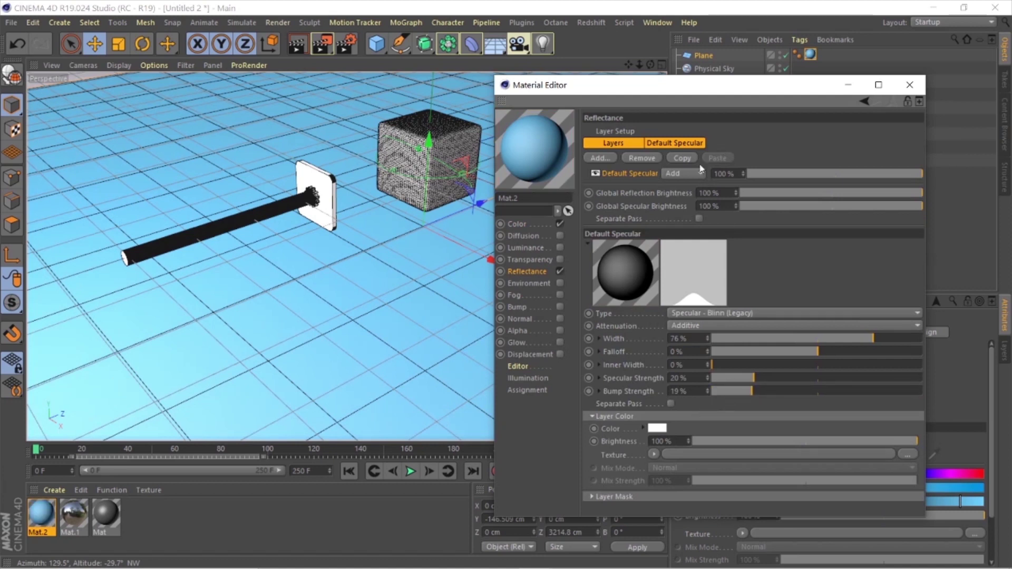
Step: Change the plane material's specular layer to Reflection (Legacy) with 50% Roughness, 33% Specular Strength and 0% Bump Strength
{"action": "left_click", "coordinate": [697, 142]}
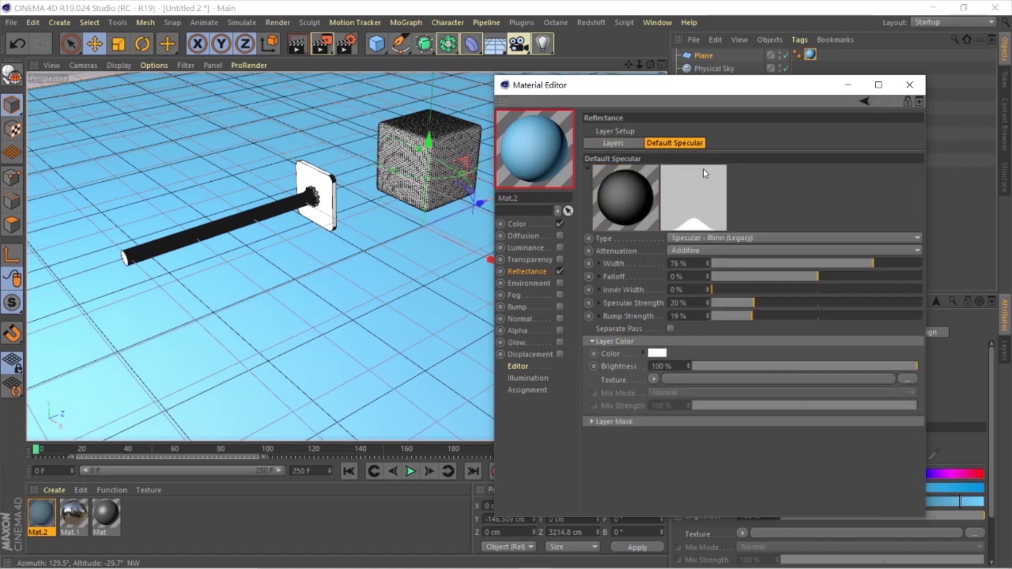
{"action": "left_click", "coordinate": [712, 238]}
{"action": "left_click", "coordinate": [712, 376]}
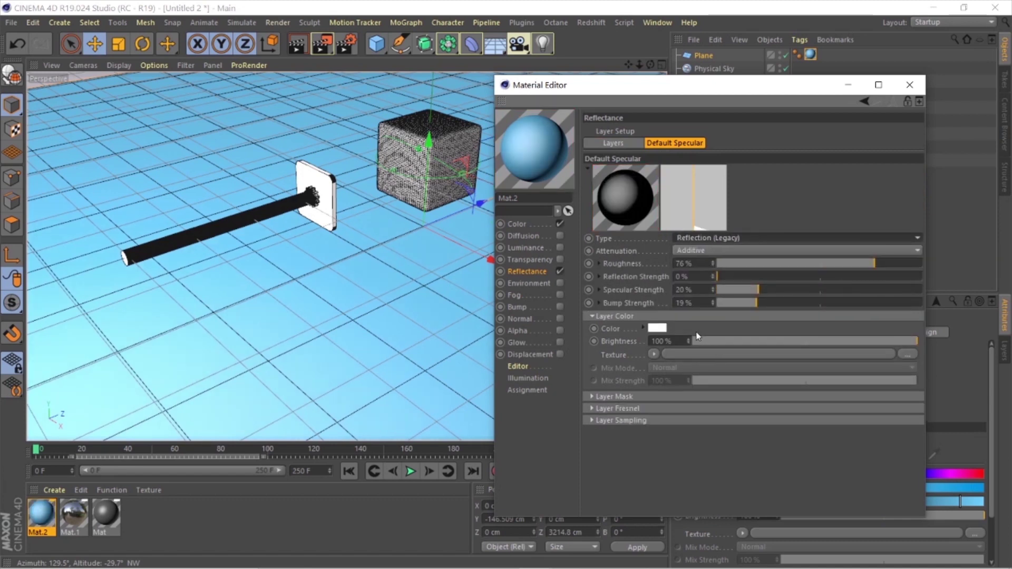
{"action": "left_click", "coordinate": [614, 143]}
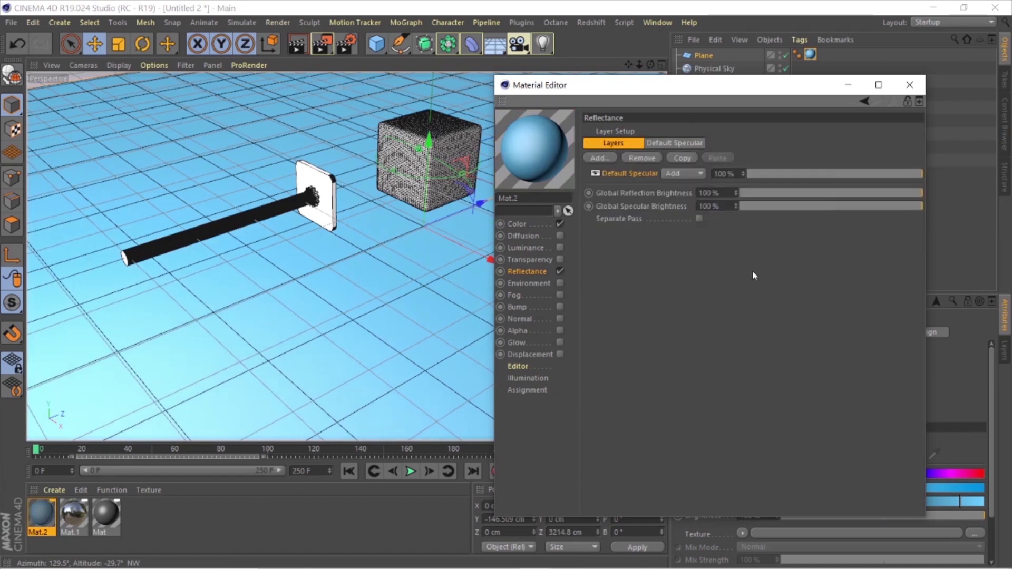
{"action": "left_click", "coordinate": [674, 144]}
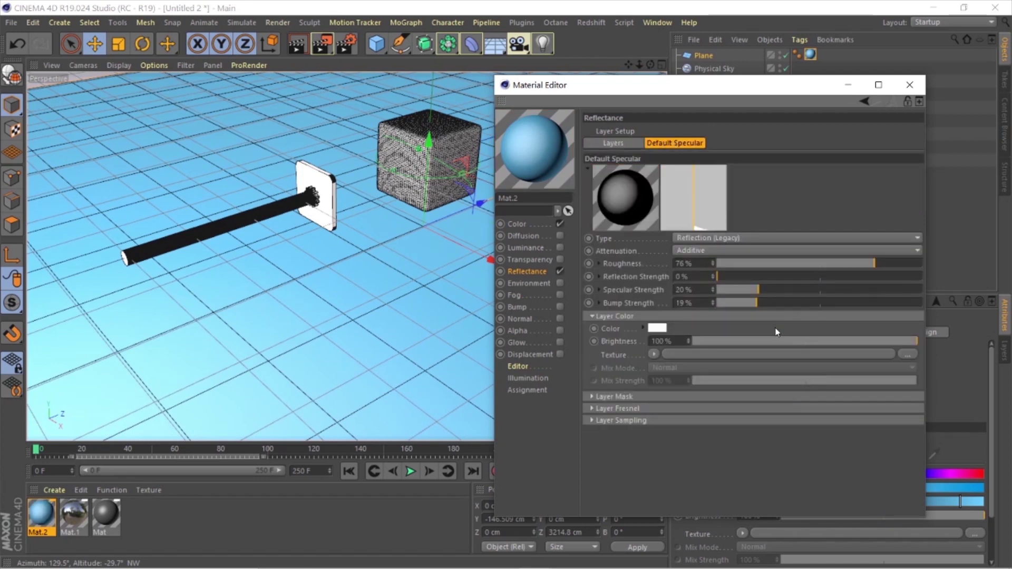
{"action": "left_click_drag", "start_coordinate": [765, 291], "coordinate": [716, 303]}
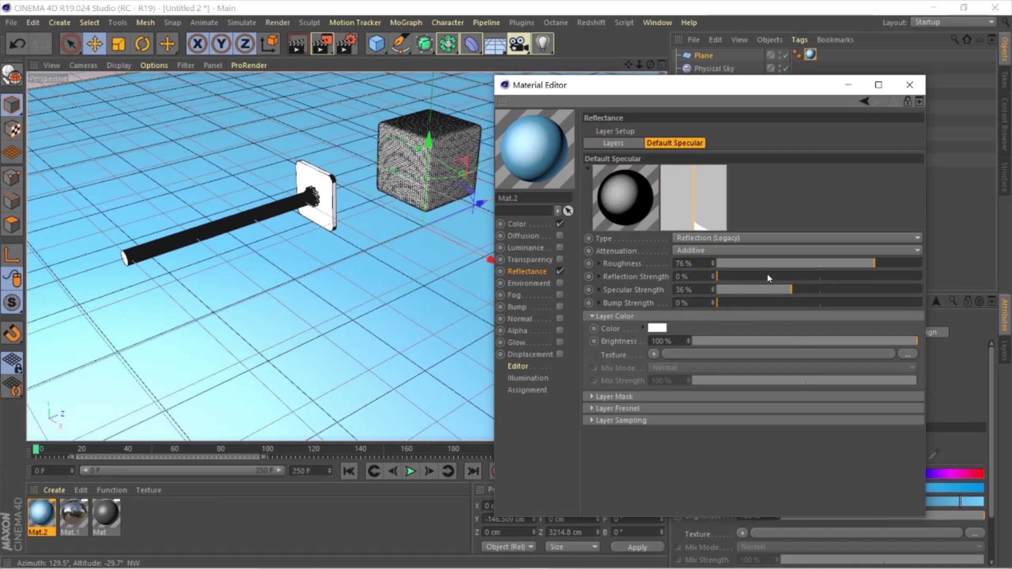
{"action": "left_click_drag", "start_coordinate": [807, 287], "coordinate": [786, 290]}
{"action": "left_click_drag", "start_coordinate": [861, 264], "coordinate": [821, 263]}
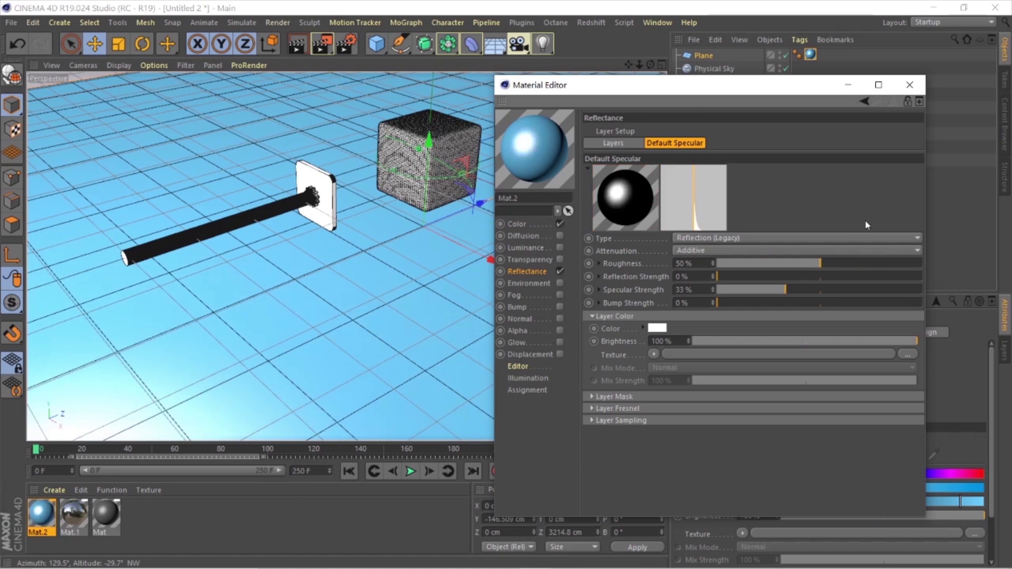
Step: Close the Material Editor, raise the plane to about Y -134 cm and render a viewport preview
{"action": "left_click", "coordinate": [909, 85]}
{"action": "left_click_drag", "start_coordinate": [491, 260], "coordinate": [490, 210]}
{"action": "key", "text": "ctrl+r"}
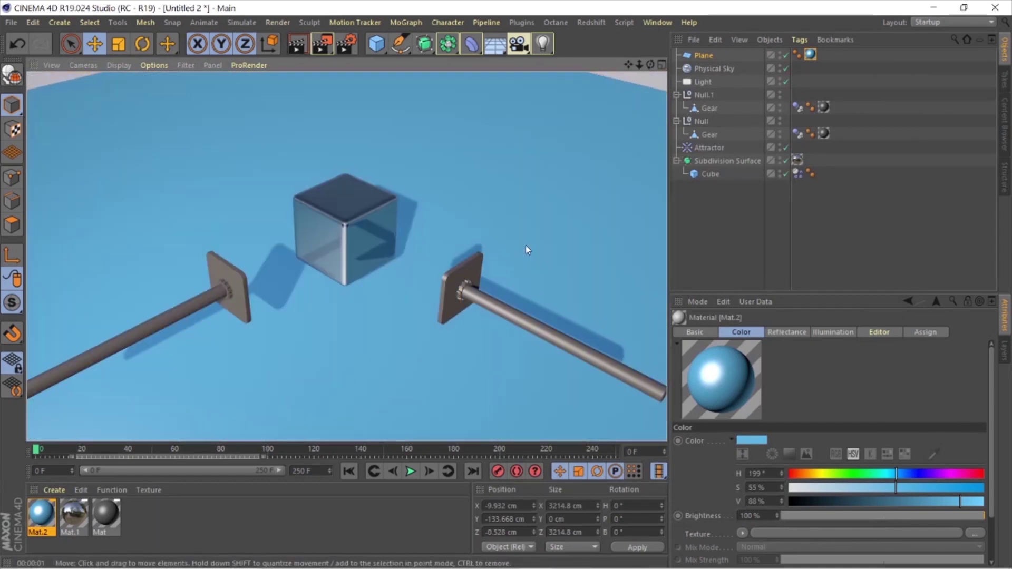
{"action": "left_click", "coordinate": [555, 146]}
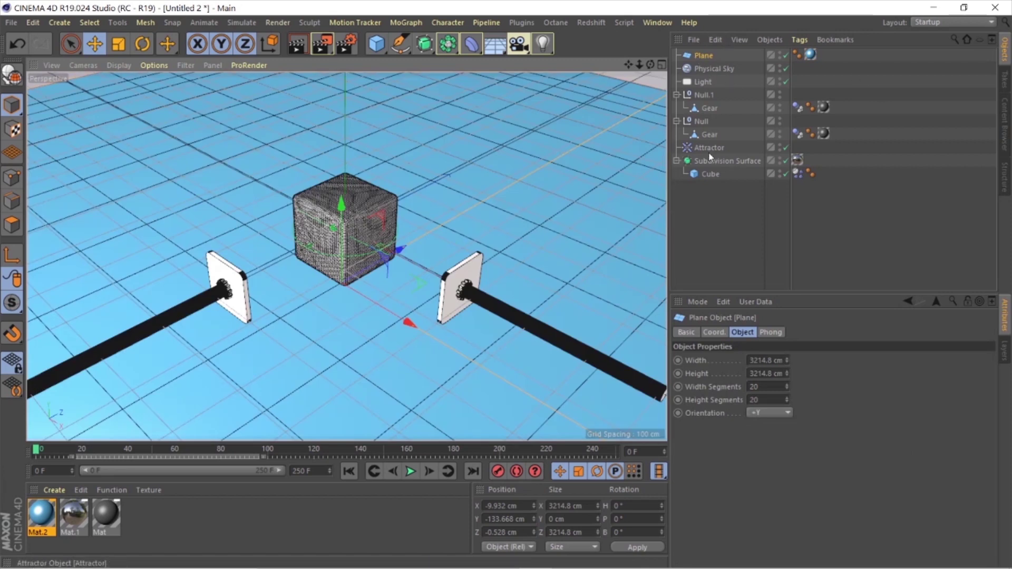
Step: Give the Light soft shadow maps with a shadow density of 20%
{"action": "left_click", "coordinate": [705, 81]}
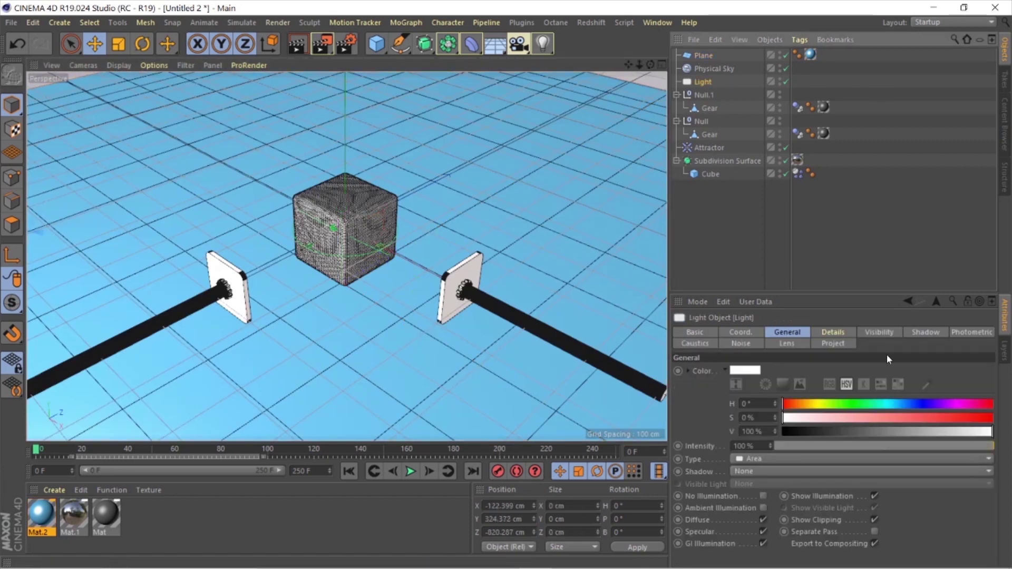
{"action": "left_click", "coordinate": [926, 332]}
{"action": "left_click", "coordinate": [746, 370]}
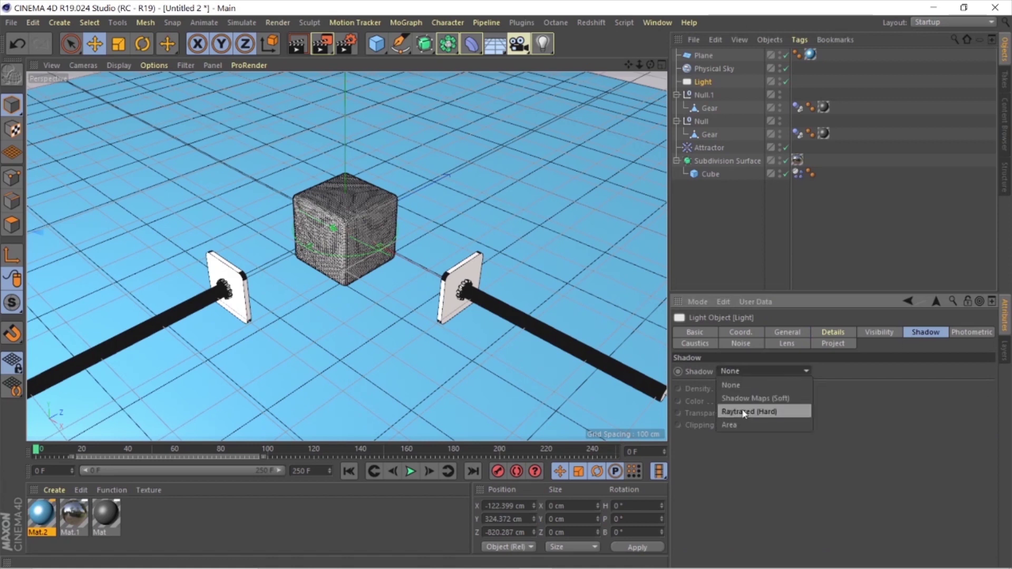
{"action": "left_click", "coordinate": [755, 399]}
{"action": "left_click", "coordinate": [798, 389]}
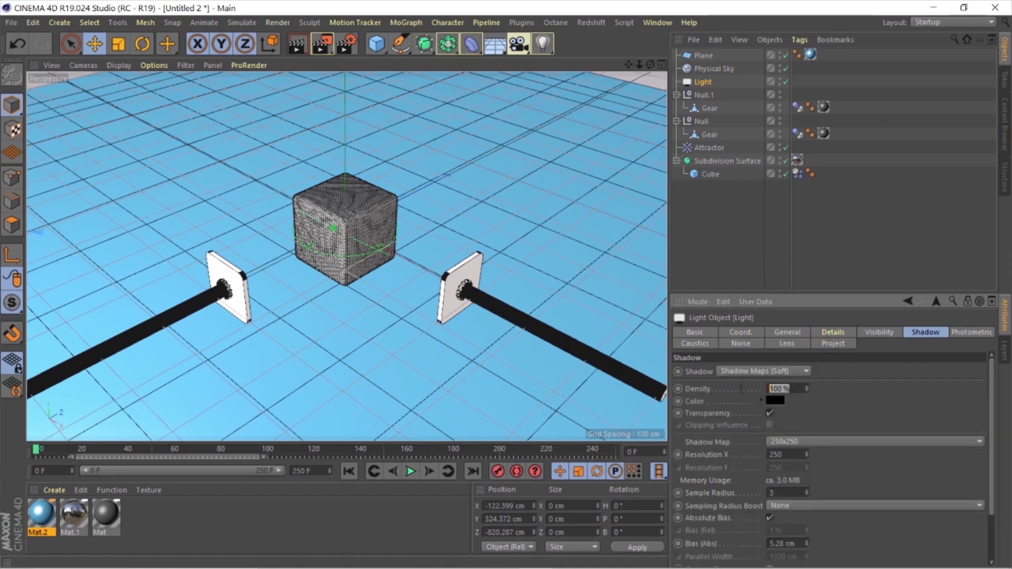
{"action": "type", "text": "20"}
{"action": "key", "text": "Return"}
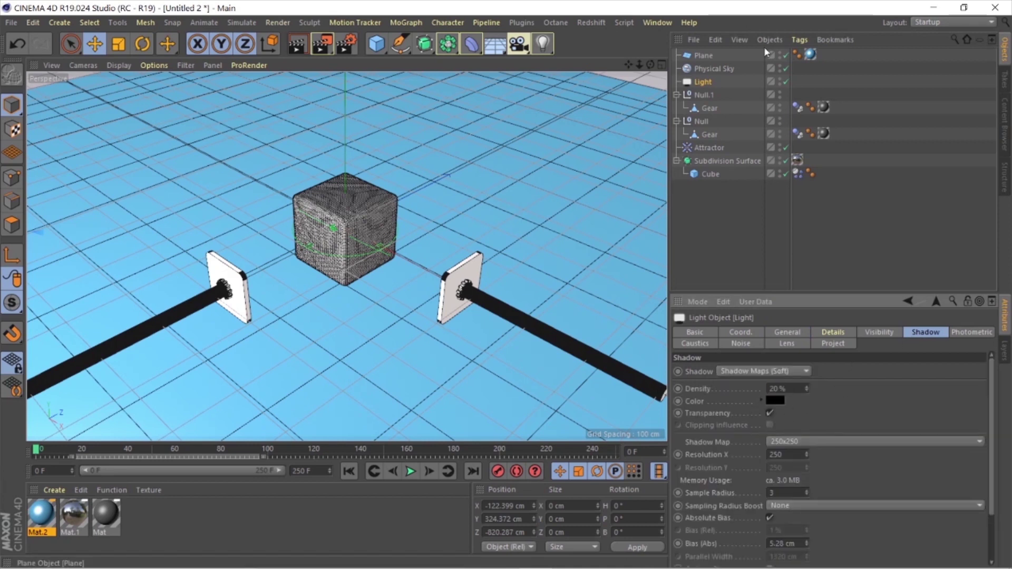
Step: Set the shadow density of the Physical Sky's sun to 20% and render a viewport preview
{"action": "left_click", "coordinate": [712, 69]}
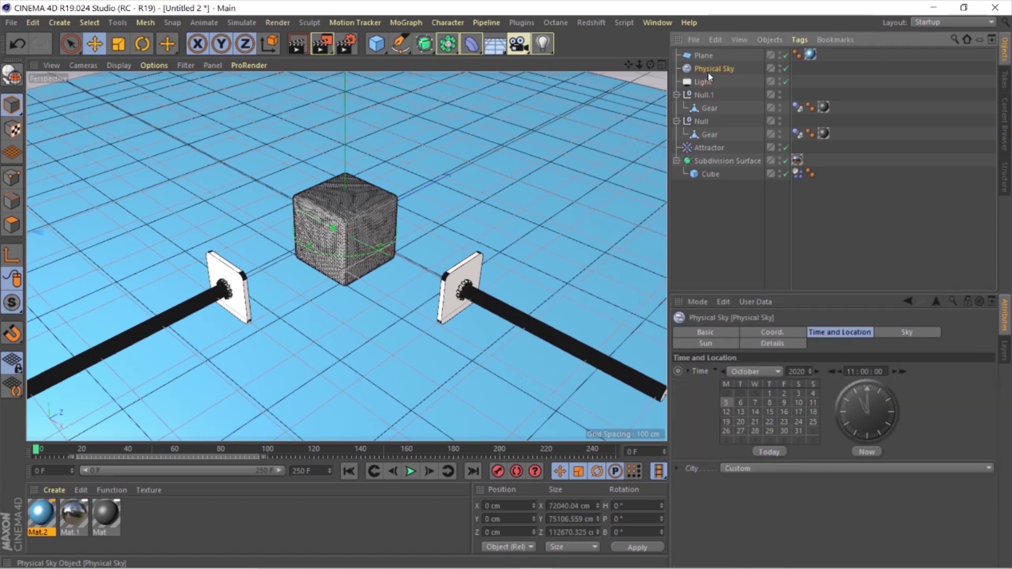
{"action": "left_click", "coordinate": [744, 469]}
{"action": "left_click", "coordinate": [923, 355]}
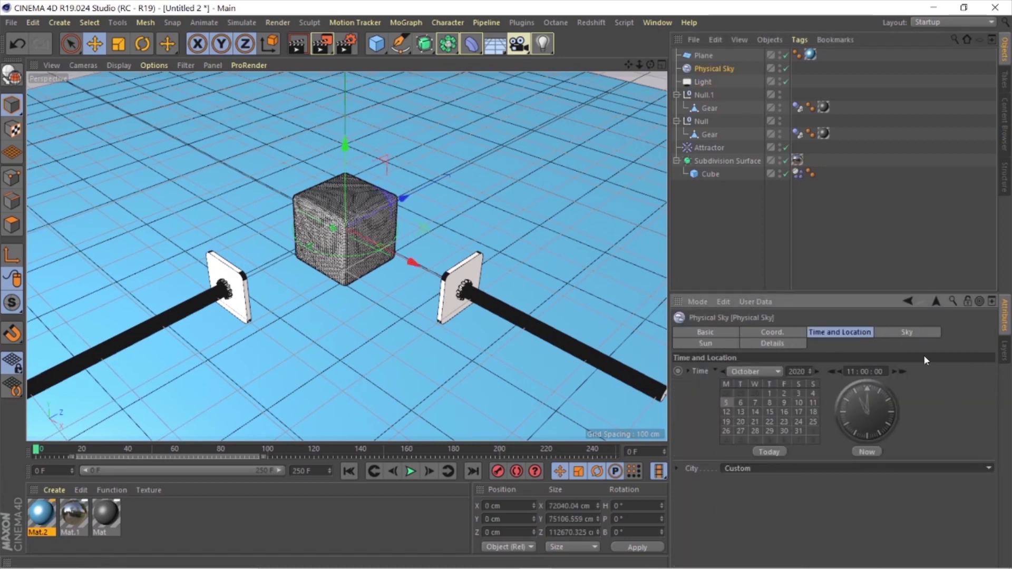
{"action": "left_click", "coordinate": [906, 333]}
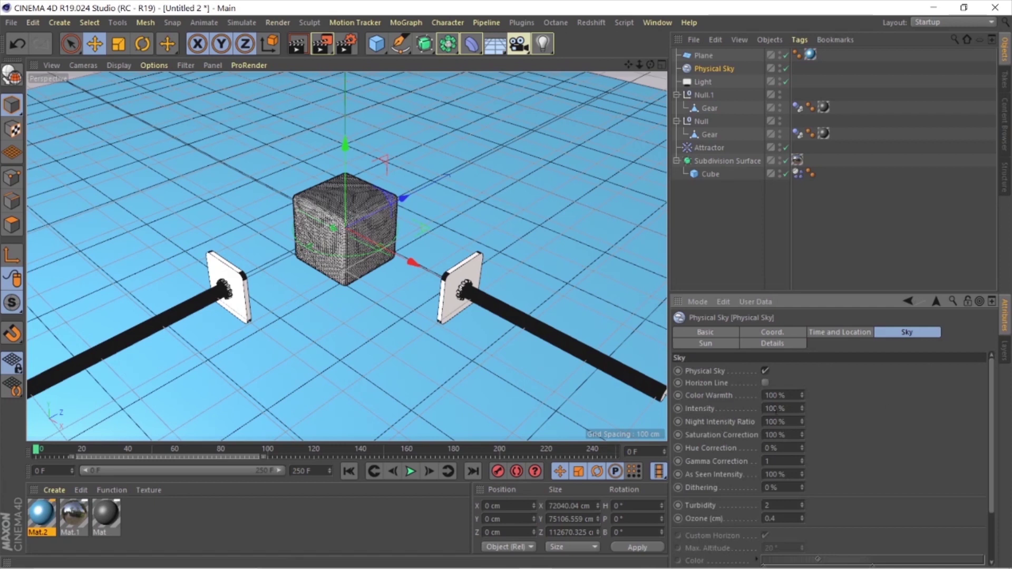
{"action": "scroll", "coordinate": [801, 501], "scroll_direction": "down", "scroll_amount": 5}
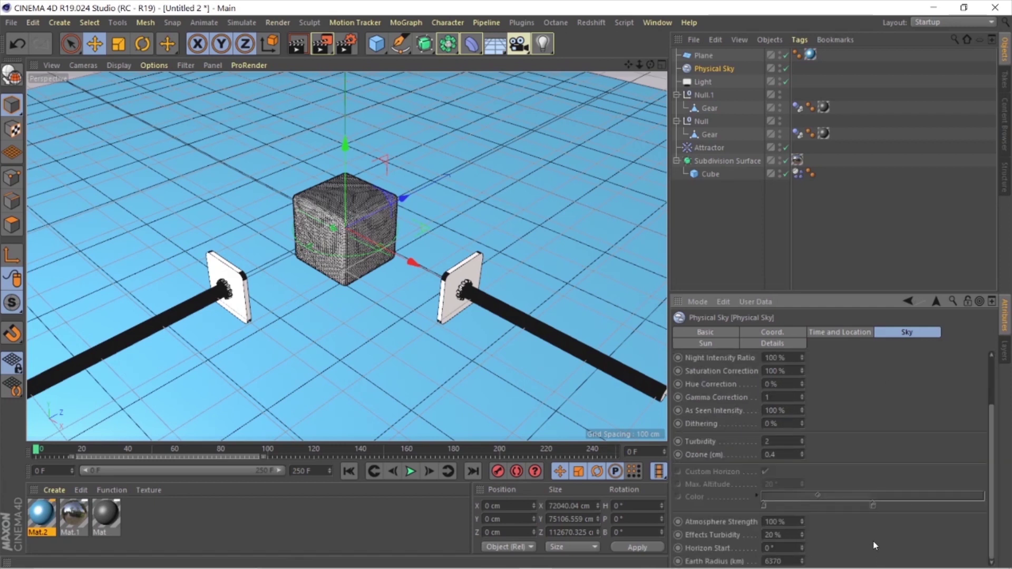
{"action": "scroll", "coordinate": [696, 425], "scroll_direction": "up", "scroll_amount": 5}
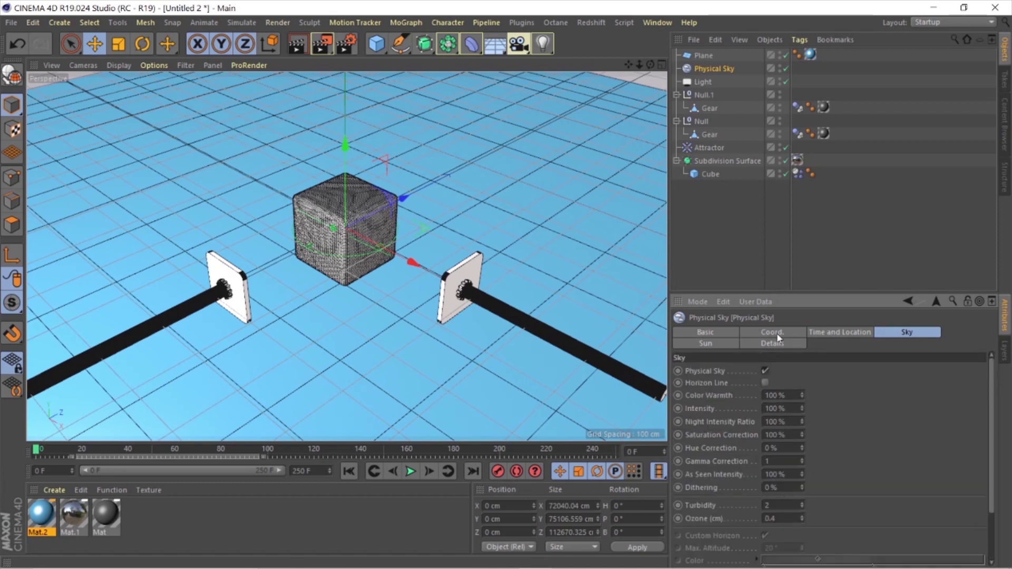
{"action": "left_click", "coordinate": [772, 337]}
{"action": "left_click", "coordinate": [704, 344]}
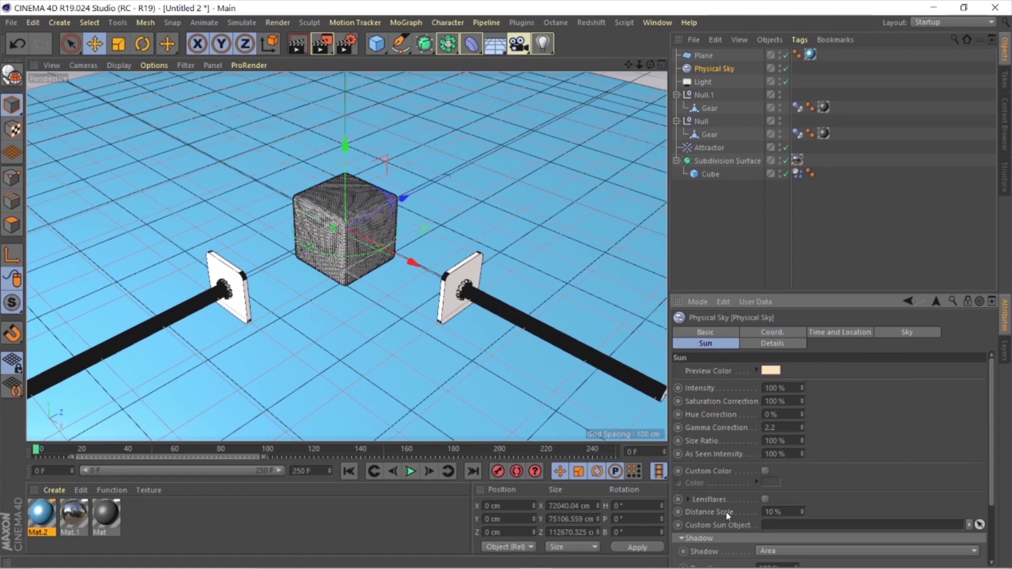
{"action": "scroll", "coordinate": [726, 513], "scroll_direction": "down", "scroll_amount": 5}
{"action": "left_click", "coordinate": [773, 490]}
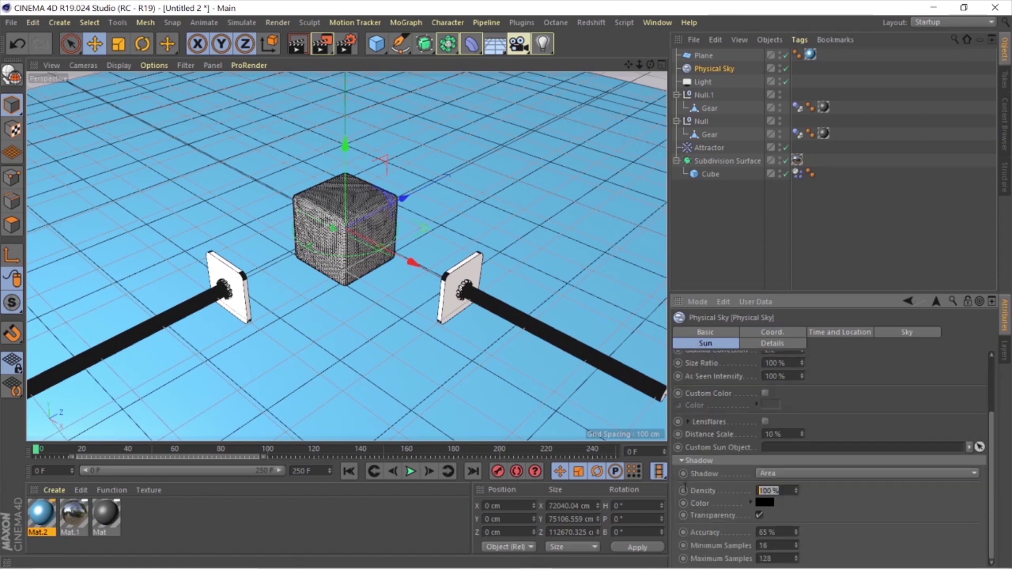
{"action": "left_click", "coordinate": [823, 473]}
{"action": "left_click", "coordinate": [824, 473]}
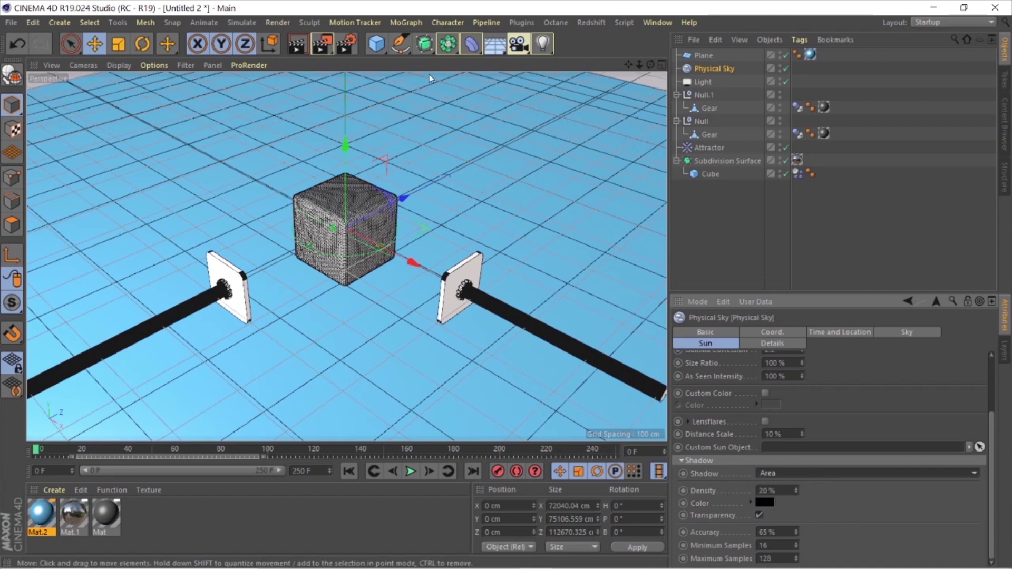
{"action": "left_click", "coordinate": [297, 43]}
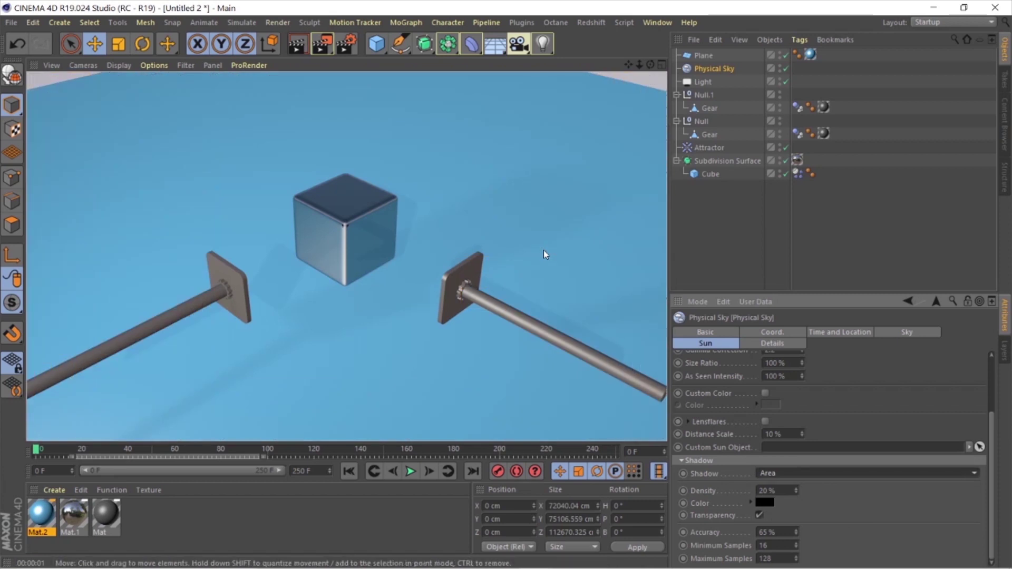
{"action": "left_click", "coordinate": [470, 359]}
Step: Add a camera, make it the active view with Parallel projection, and frame the cube and both presses through it
{"action": "left_click_drag", "start_coordinate": [554, 206], "coordinate": [565, 223], "text": "alt"}
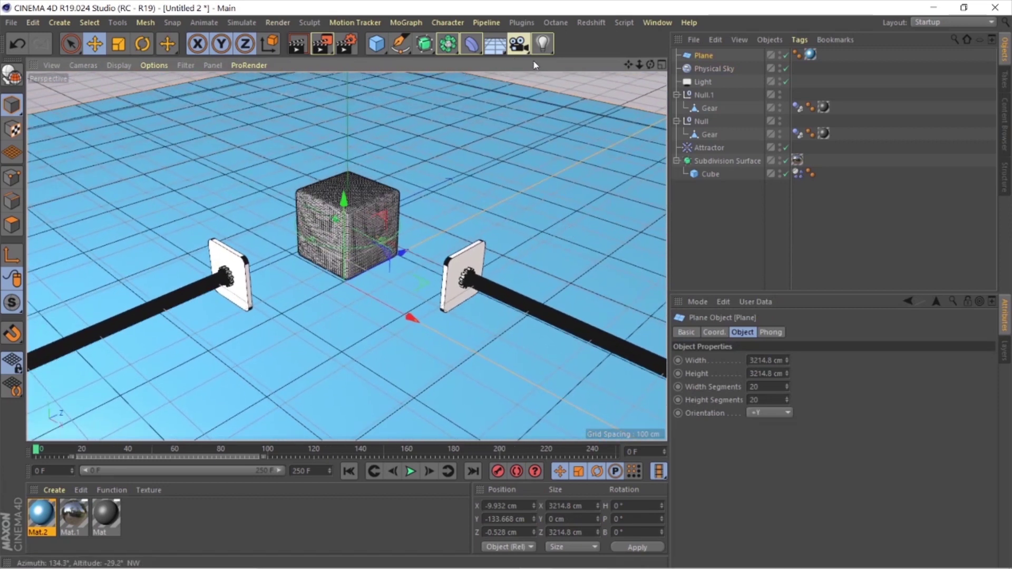
{"action": "left_click", "coordinate": [519, 44]}
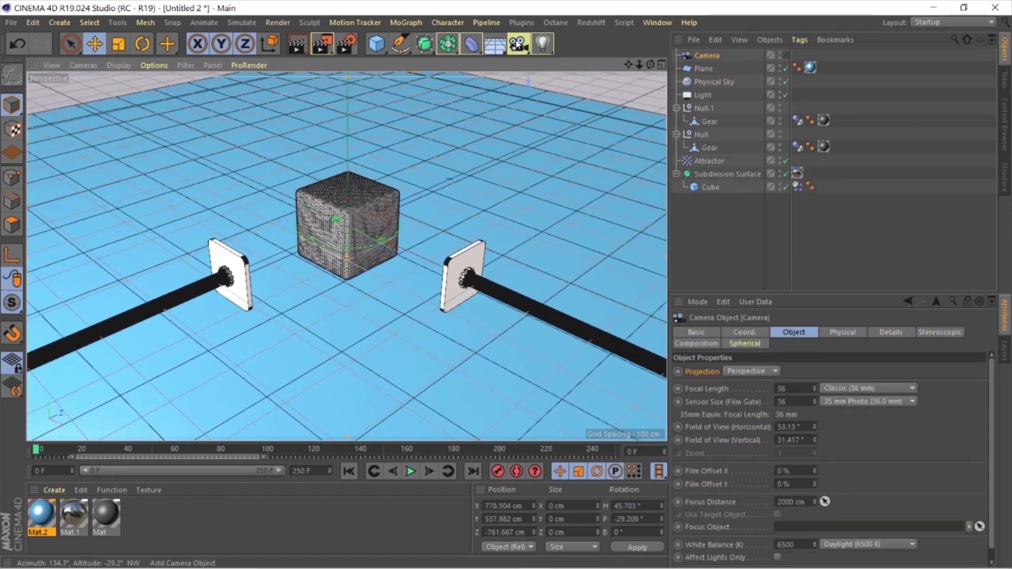
{"action": "left_click", "coordinate": [786, 55]}
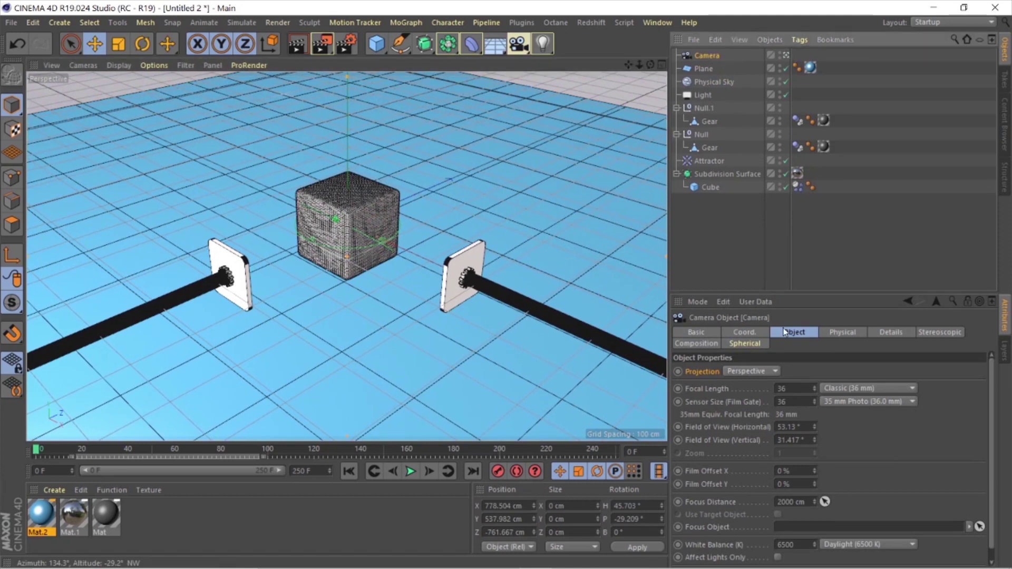
{"action": "left_click", "coordinate": [738, 372]}
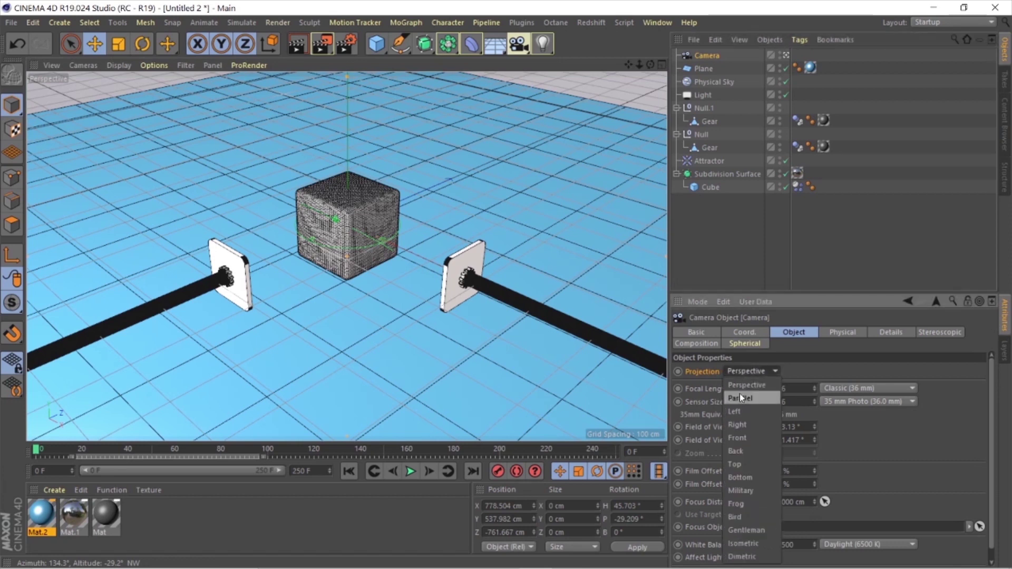
{"action": "left_click", "coordinate": [744, 399]}
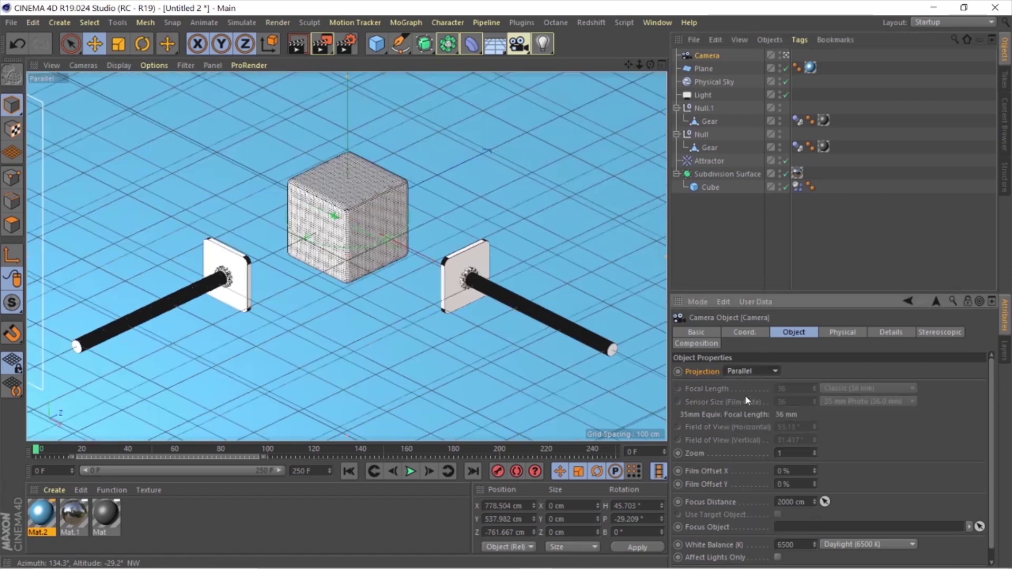
{"action": "left_click_drag", "start_coordinate": [463, 216], "coordinate": [464, 222], "text": "alt"}
{"action": "middle_click_drag", "start_coordinate": [504, 217], "coordinate": [520, 228], "text": "alt"}
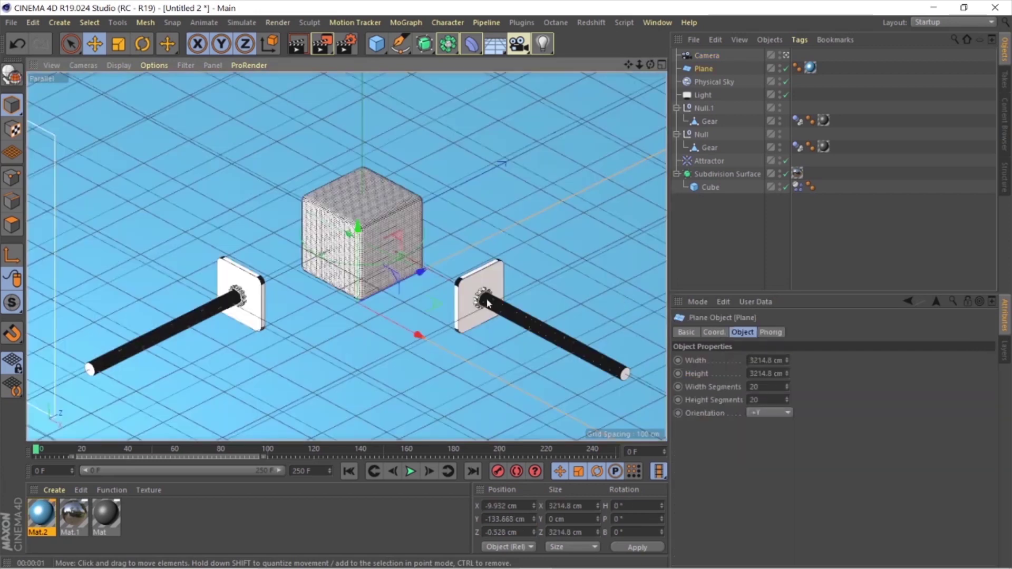
{"action": "left_click", "coordinate": [492, 294]}
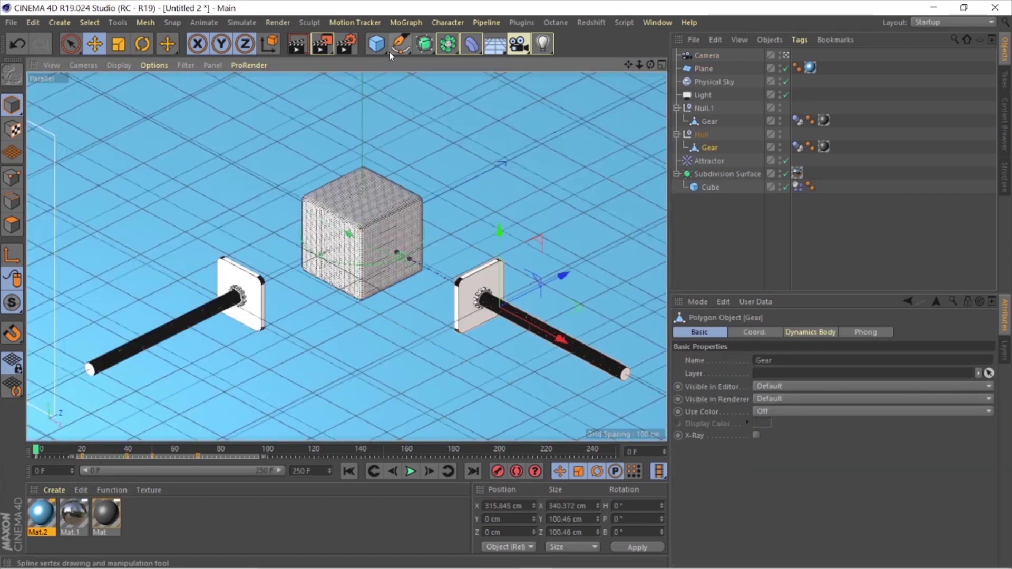
Step: Add the Ambient Occlusion effect to the render settings and close them
{"action": "left_click", "coordinate": [347, 44]}
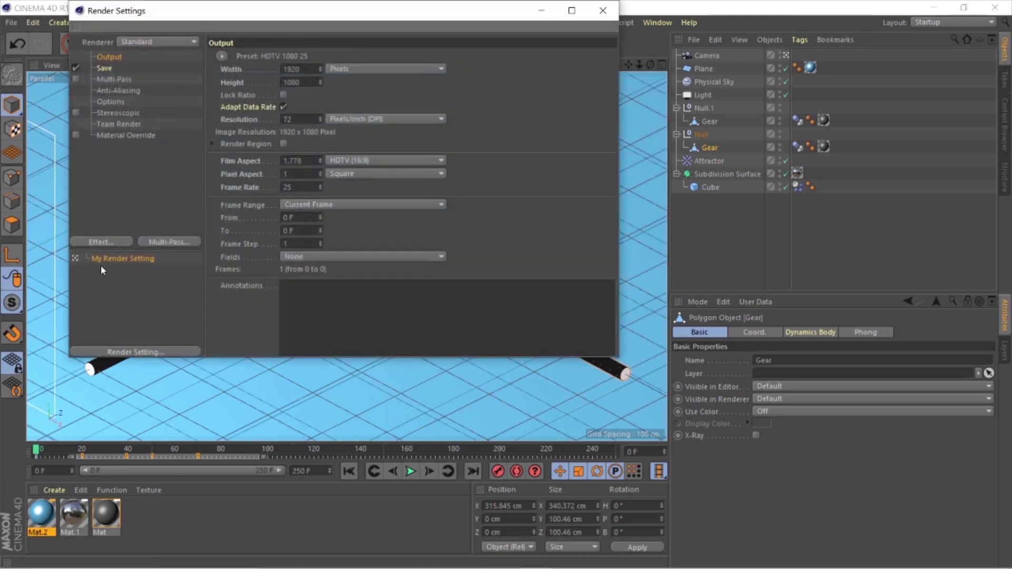
{"action": "left_click", "coordinate": [104, 242]}
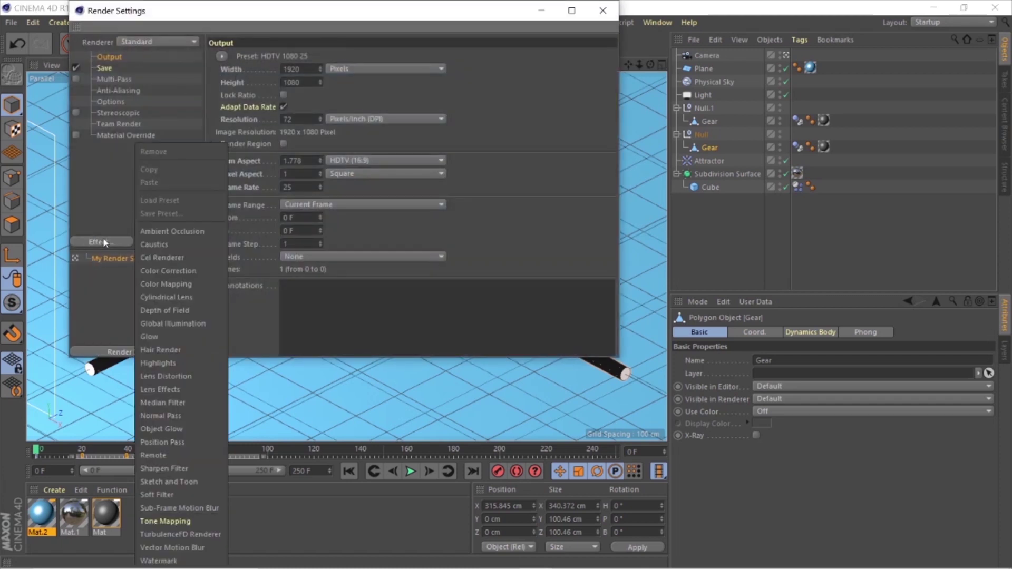
{"action": "left_click", "coordinate": [191, 229]}
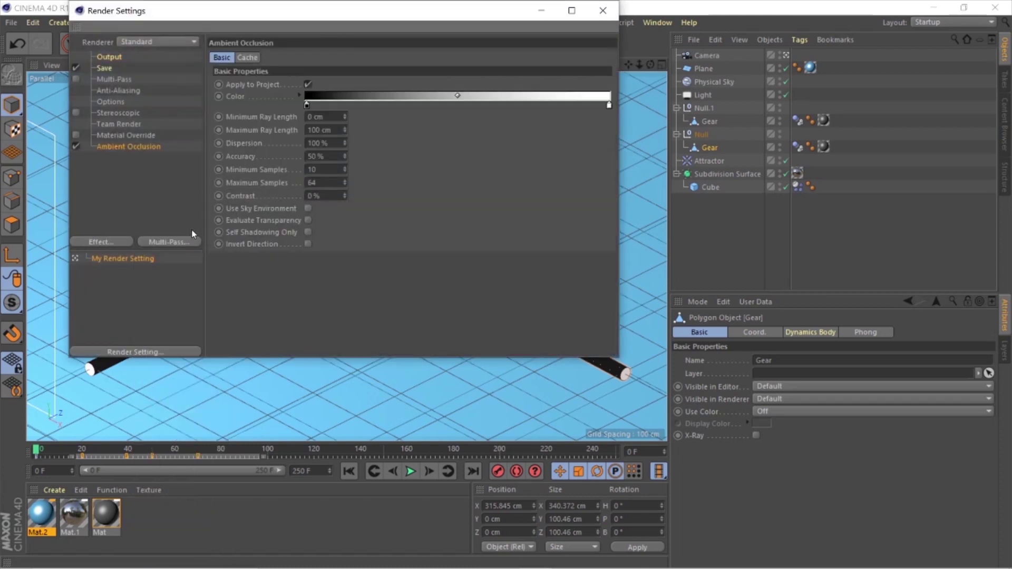
{"action": "left_click", "coordinate": [117, 242]}
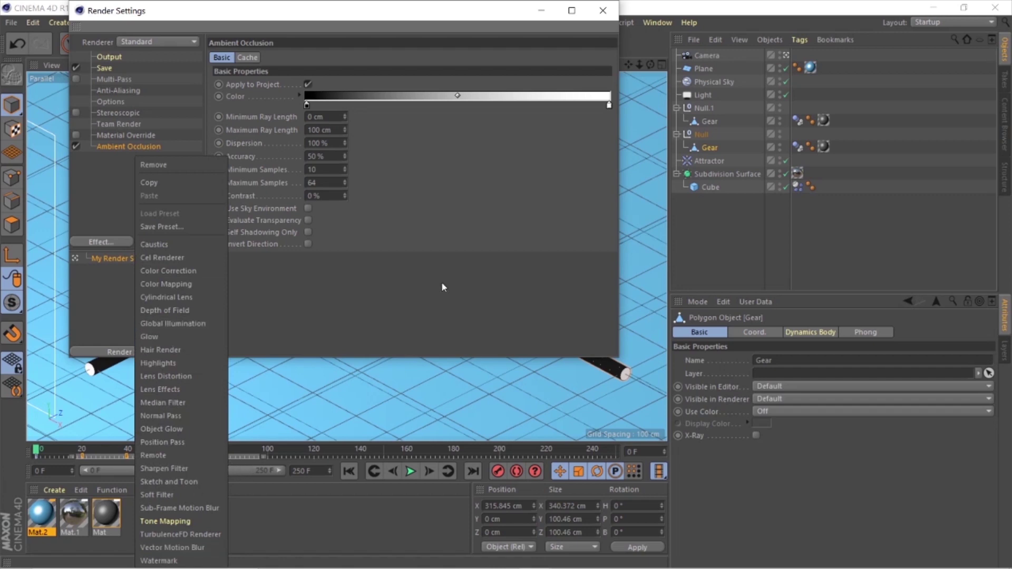
{"action": "left_click", "coordinate": [604, 10]}
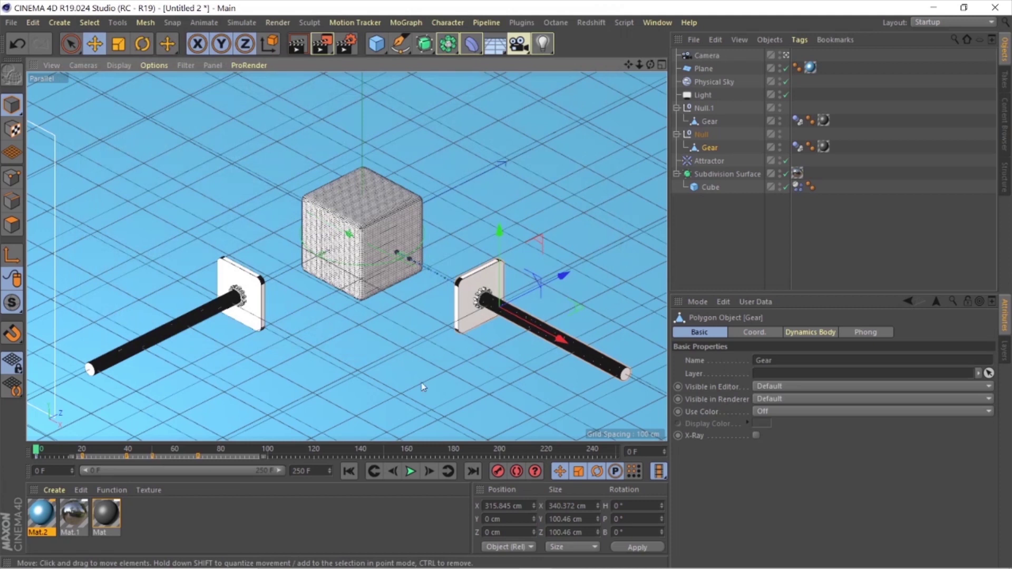
Step: Set the render anti-aliasing to Best and render a viewport preview through the camera
{"action": "left_click", "coordinate": [346, 43]}
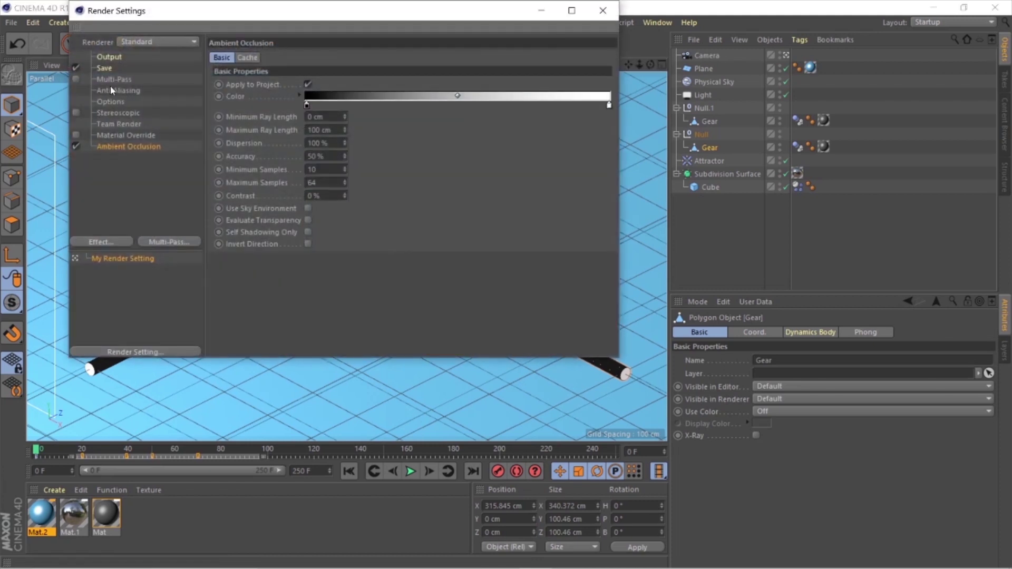
{"action": "left_click", "coordinate": [148, 90]}
{"action": "left_click", "coordinate": [355, 57]}
{"action": "left_click", "coordinate": [348, 90]}
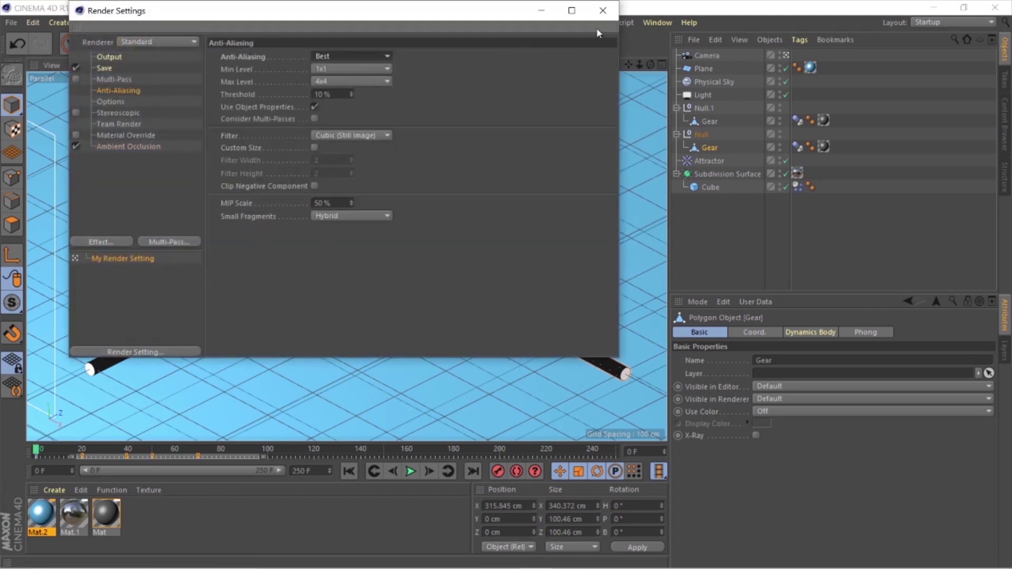
{"action": "left_click", "coordinate": [603, 10]}
{"action": "left_click", "coordinate": [297, 43]}
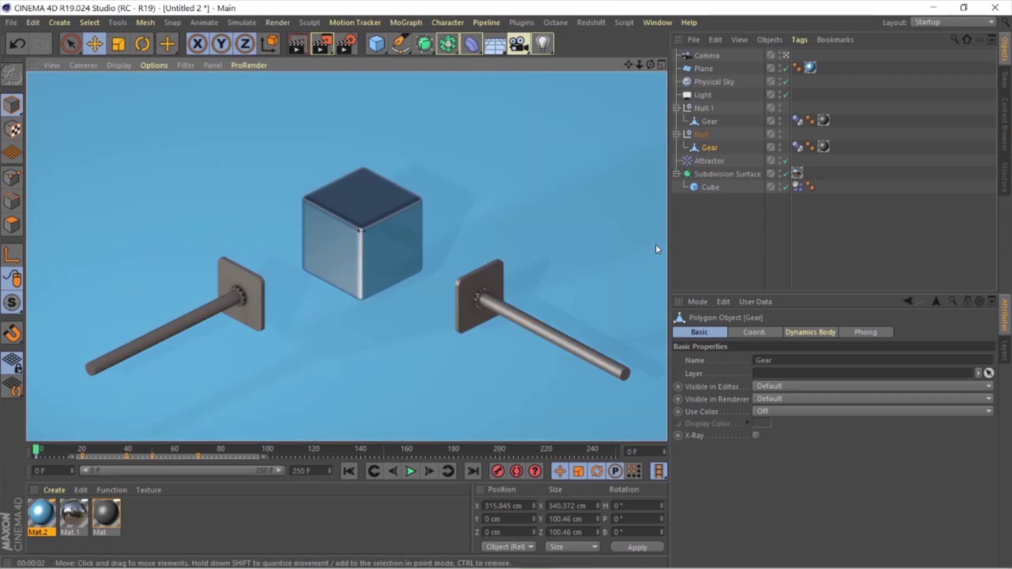
{"action": "left_click", "coordinate": [476, 290]}
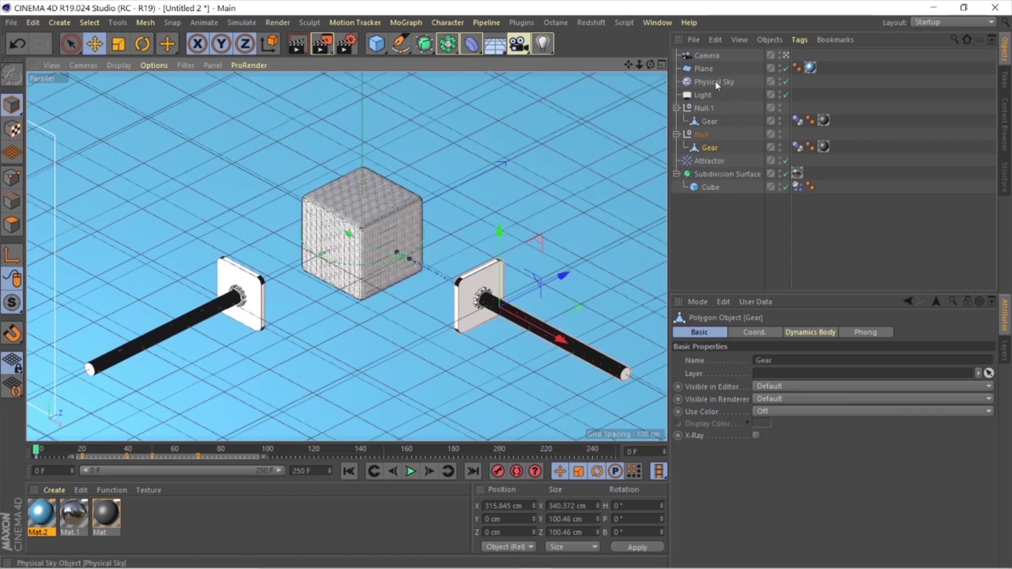
Step: Set the press material's Default Specular layer to 0% Roughness and 59% Reflection Strength, and preview it with a viewport render
{"action": "left_click", "coordinate": [824, 146]}
{"action": "double_click", "coordinate": [106, 514]}
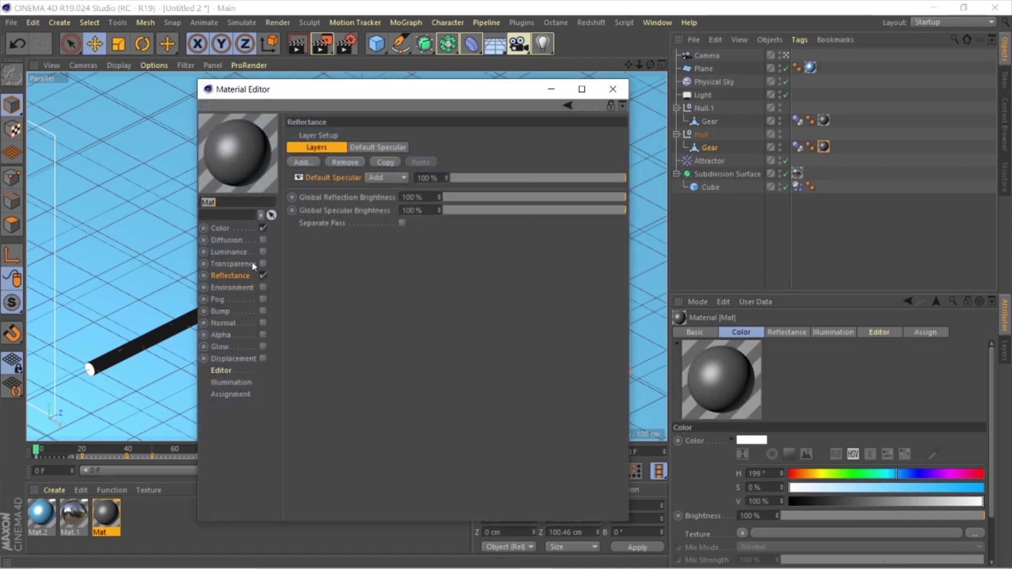
{"action": "left_click", "coordinate": [378, 148]}
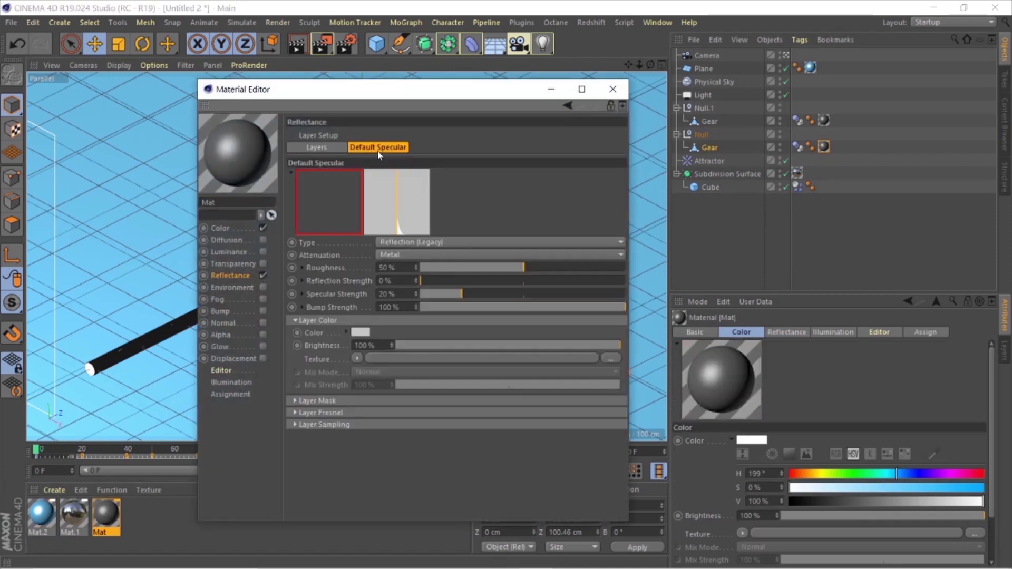
{"action": "left_click_drag", "start_coordinate": [529, 267], "coordinate": [461, 268]}
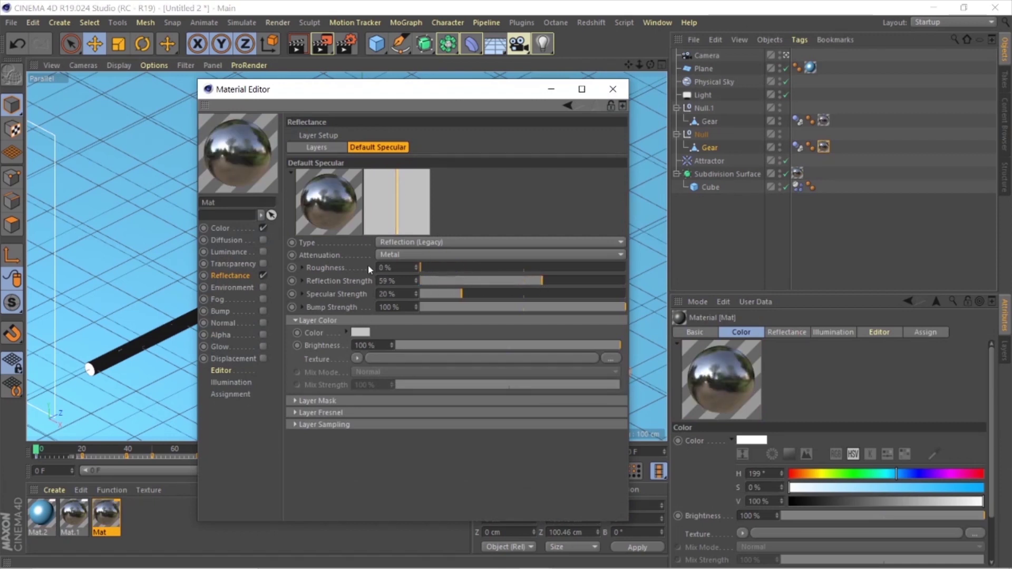
{"action": "left_click", "coordinate": [361, 67]}
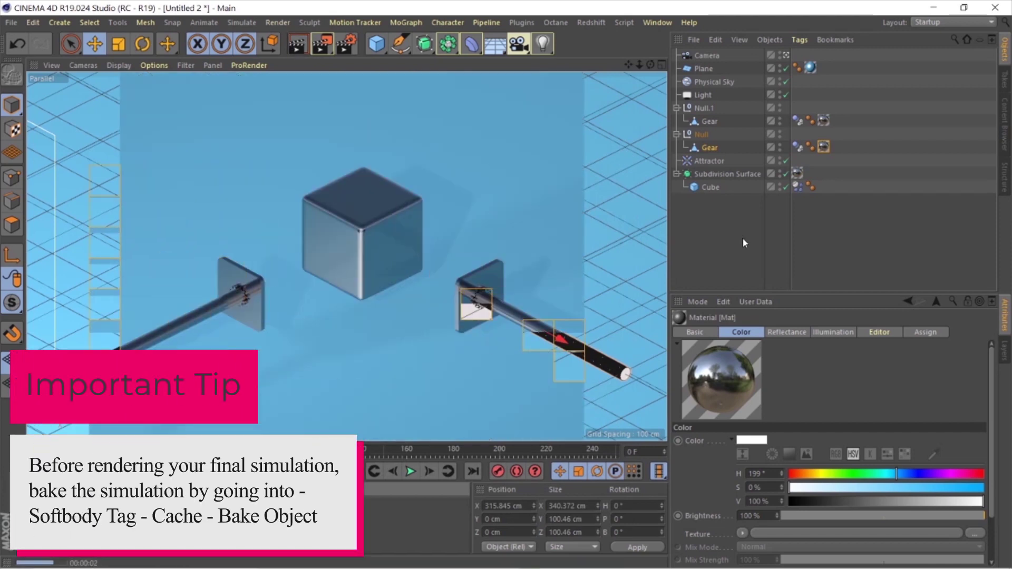
{"action": "left_click", "coordinate": [647, 210]}
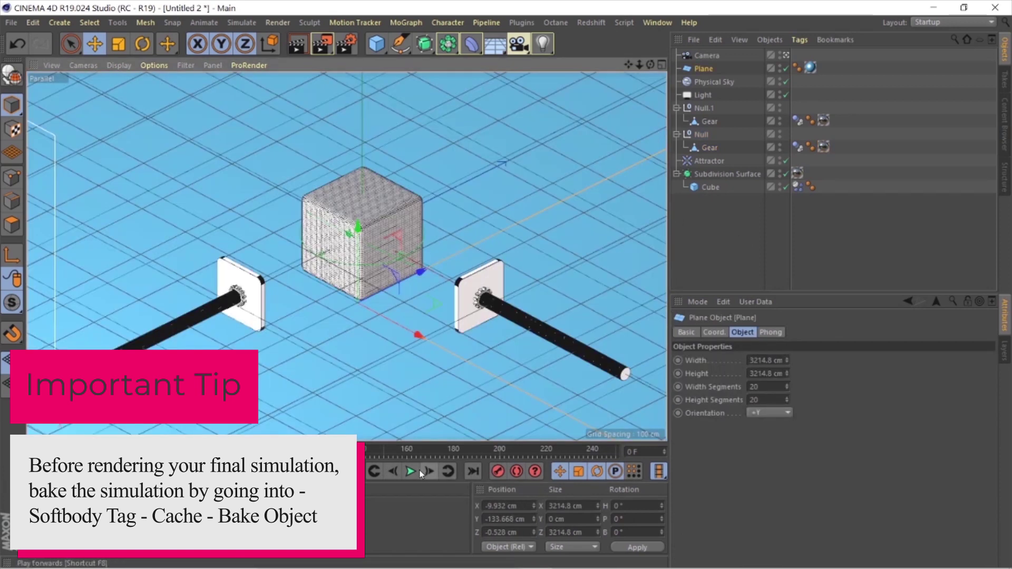
Step: Play the cube smash simulation and stop it around frame 88
{"action": "left_click", "coordinate": [411, 471]}
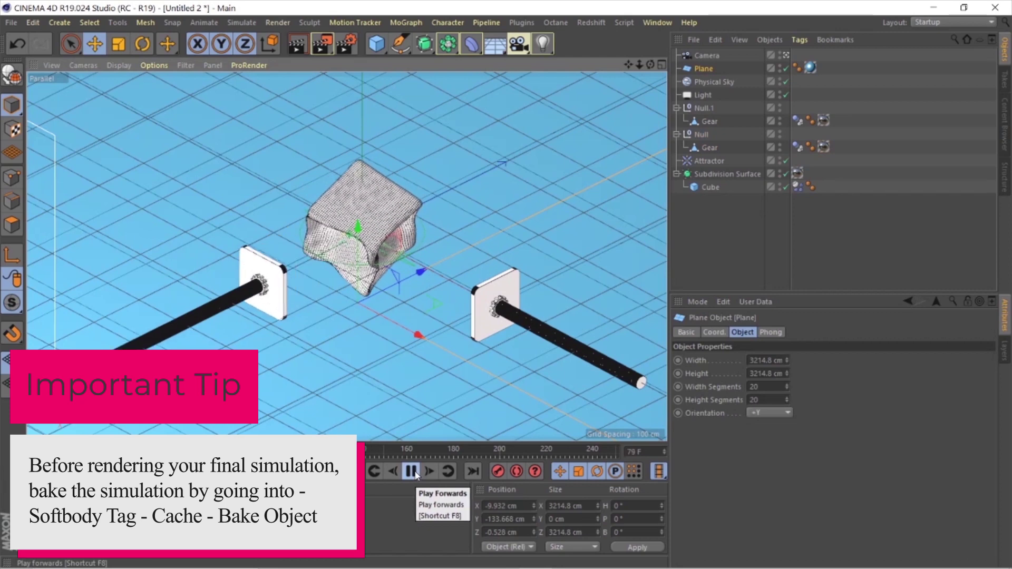
{"action": "left_click", "coordinate": [412, 471]}
{"action": "left_click_drag", "start_coordinate": [477, 250], "coordinate": [486, 231], "text": "alt"}
{"action": "middle_click_drag", "start_coordinate": [487, 232], "coordinate": [486, 207], "text": "alt"}
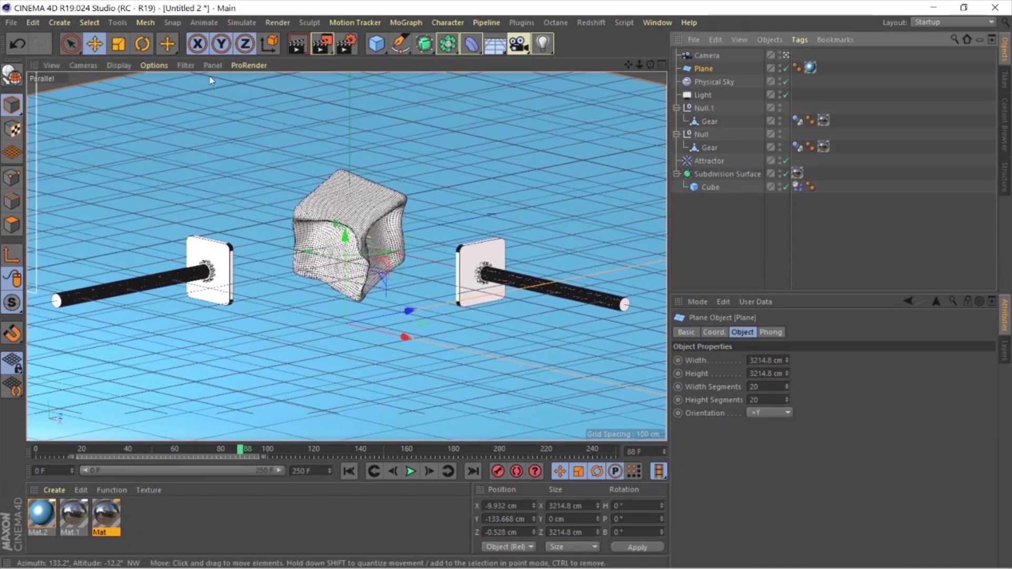
Step: Scale the floor plane up uniformly to about 3620 cm in width and depth
{"action": "key", "text": "t"}
{"action": "left_click_drag", "start_coordinate": [224, 145], "coordinate": [258, 129]}
{"action": "key", "text": "e"}
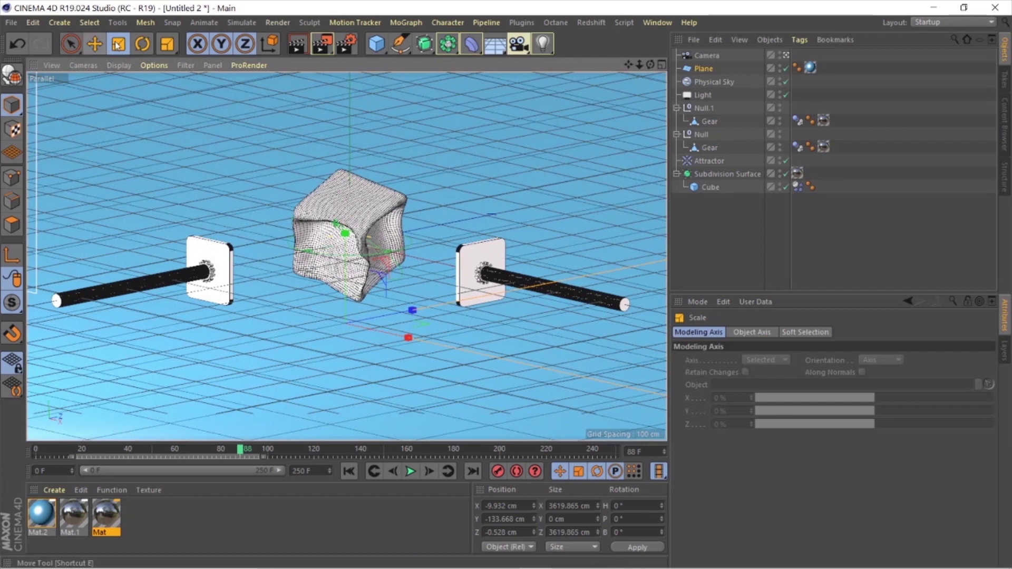
Step: Replay the simulation from the first frame and stop it around frame 163
{"action": "left_click", "coordinate": [353, 472]}
{"action": "key", "text": "F8"}
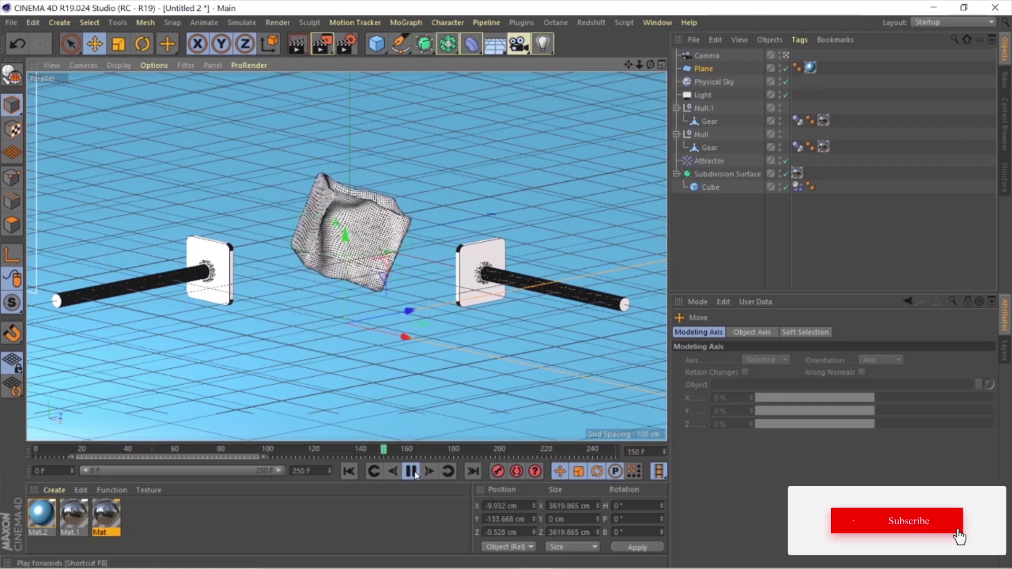
{"action": "key", "text": "F8"}
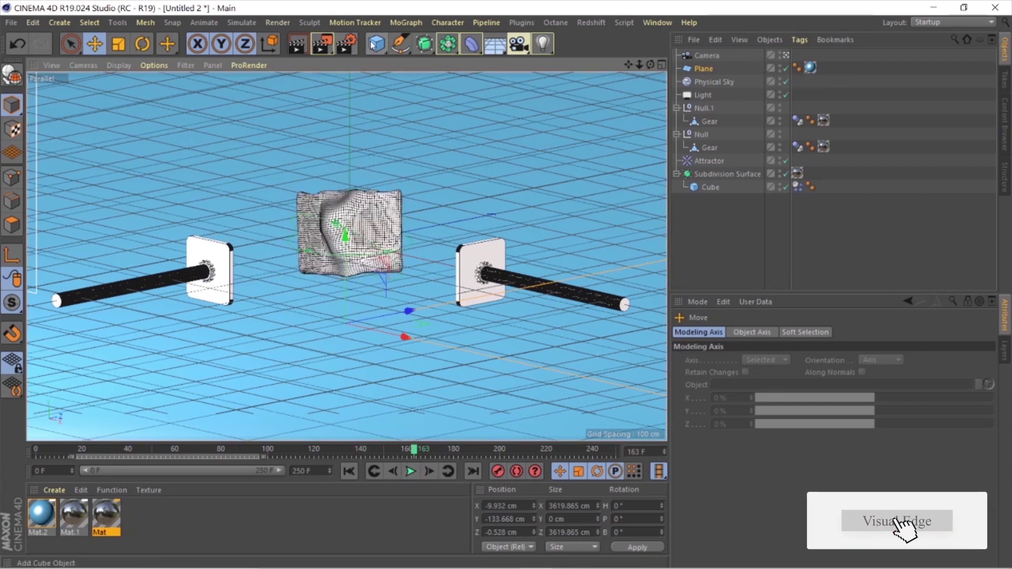
Step: Set the render settings to save the regular image in JPG format
{"action": "left_click", "coordinate": [347, 47]}
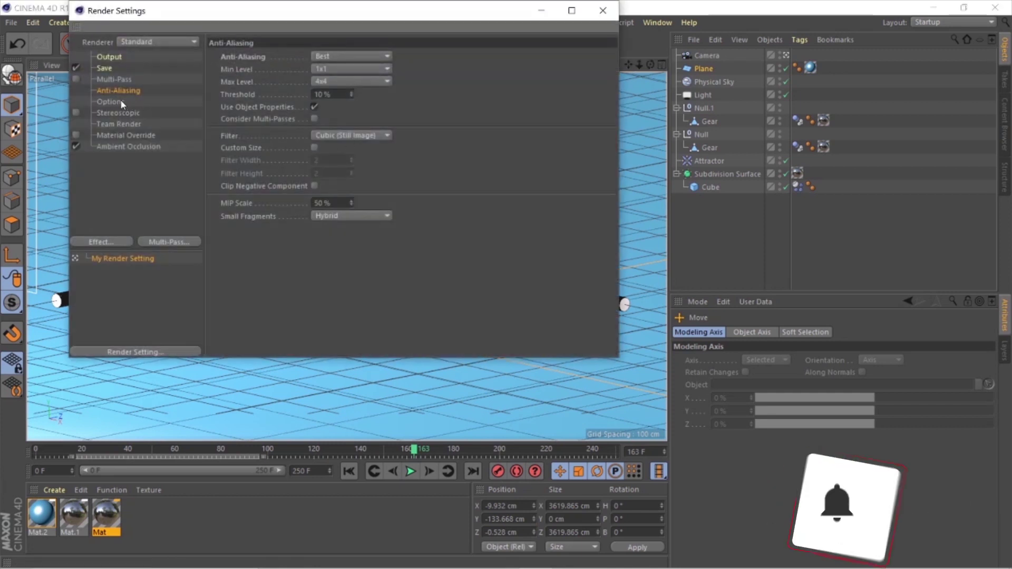
{"action": "left_click", "coordinate": [109, 68]}
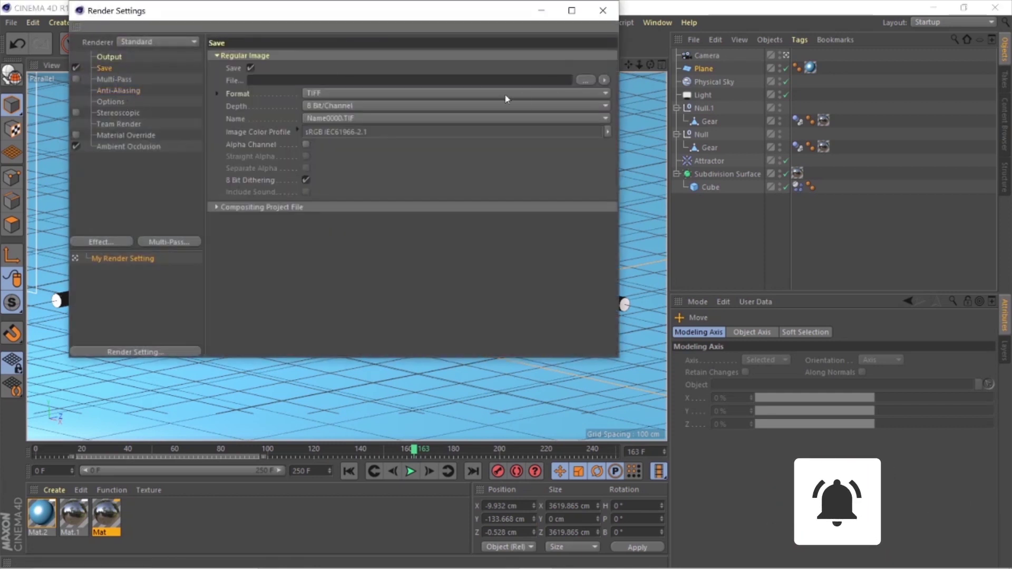
{"action": "left_click", "coordinate": [351, 94]}
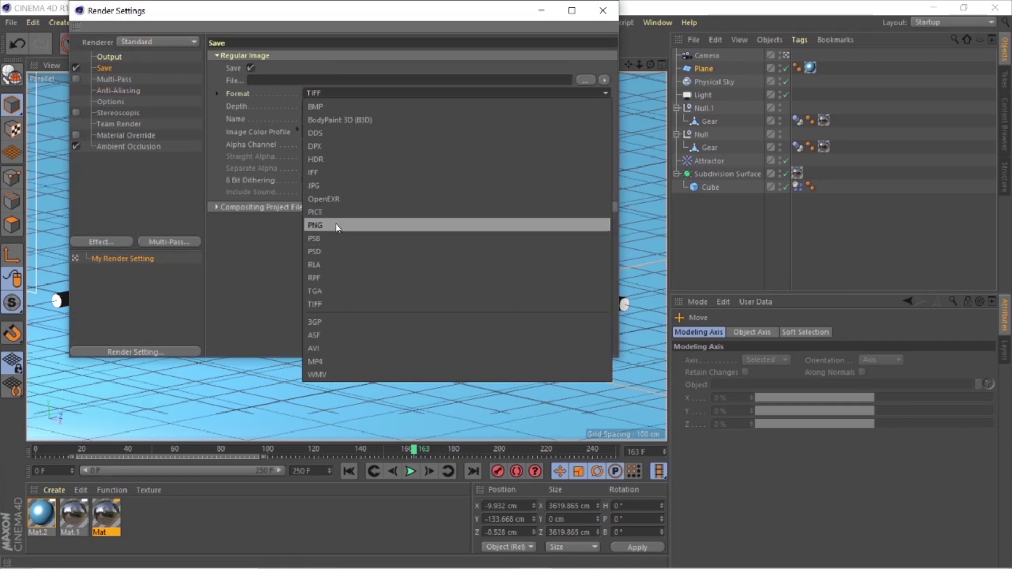
{"action": "left_click", "coordinate": [332, 186]}
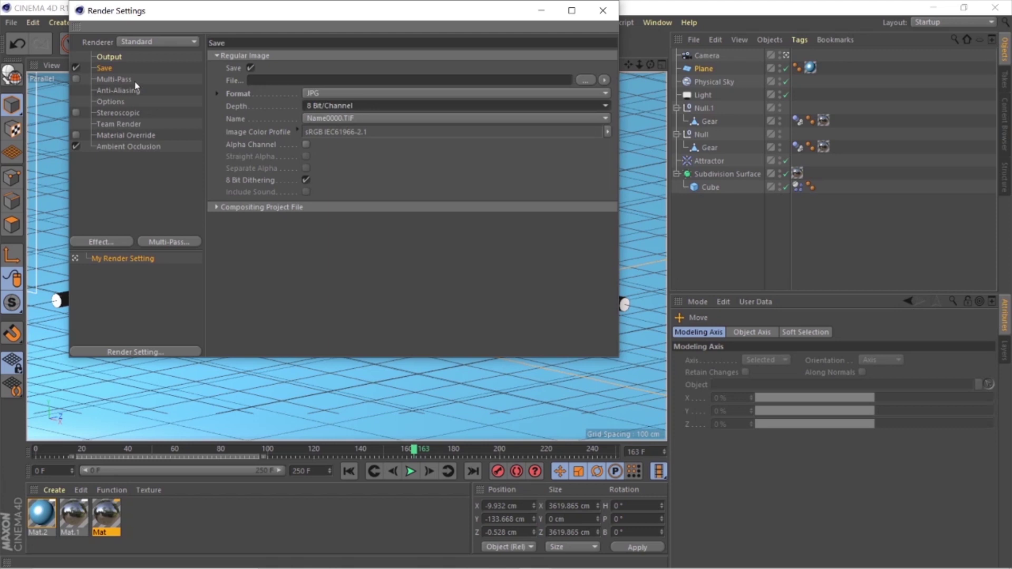
Step: Set the render output file to cubesmash in the illum folder inside Softbody
{"action": "left_click", "coordinate": [584, 80]}
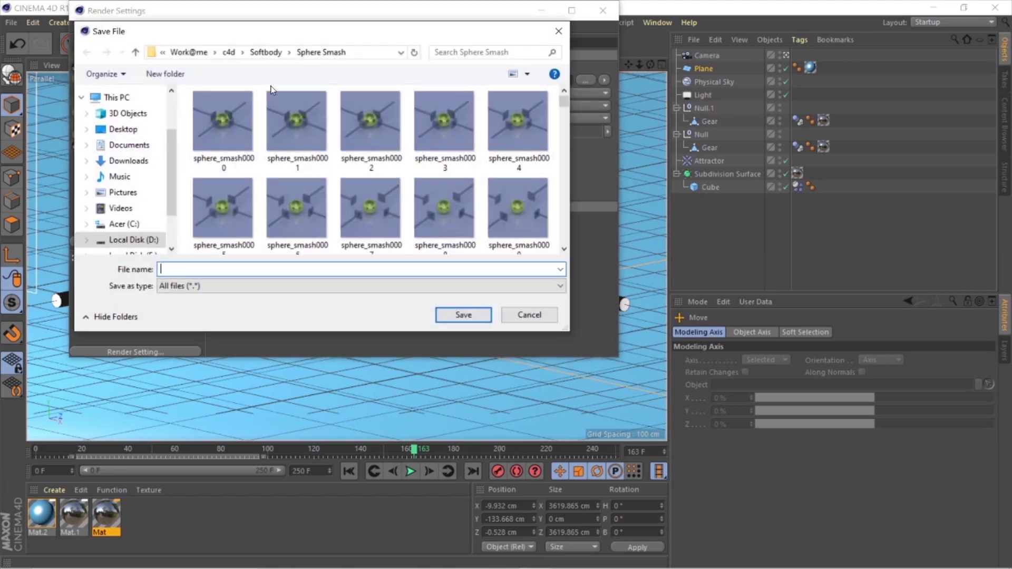
{"action": "left_click", "coordinate": [268, 51]}
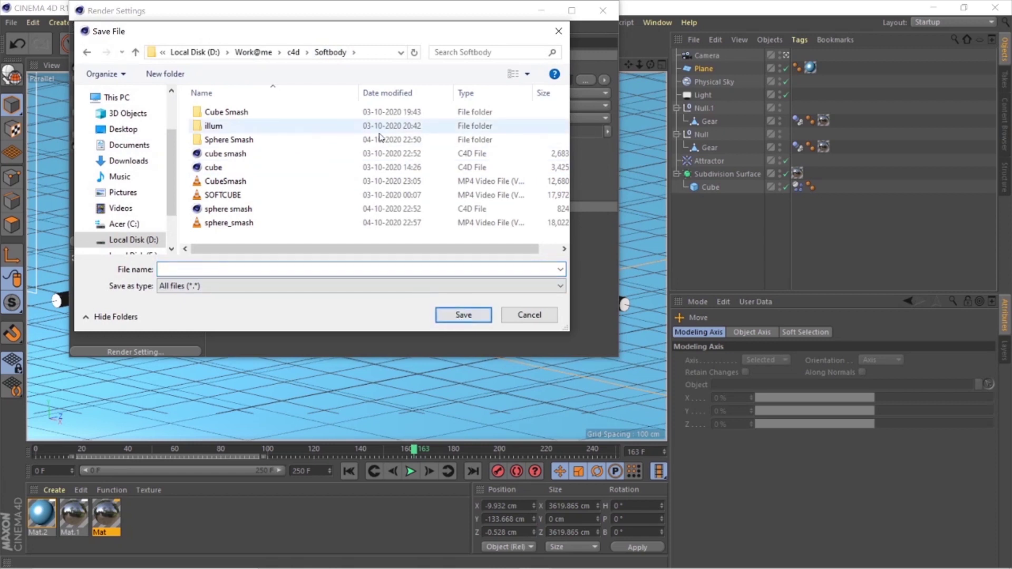
{"action": "left_click", "coordinate": [224, 125]}
{"action": "left_click", "coordinate": [460, 315]}
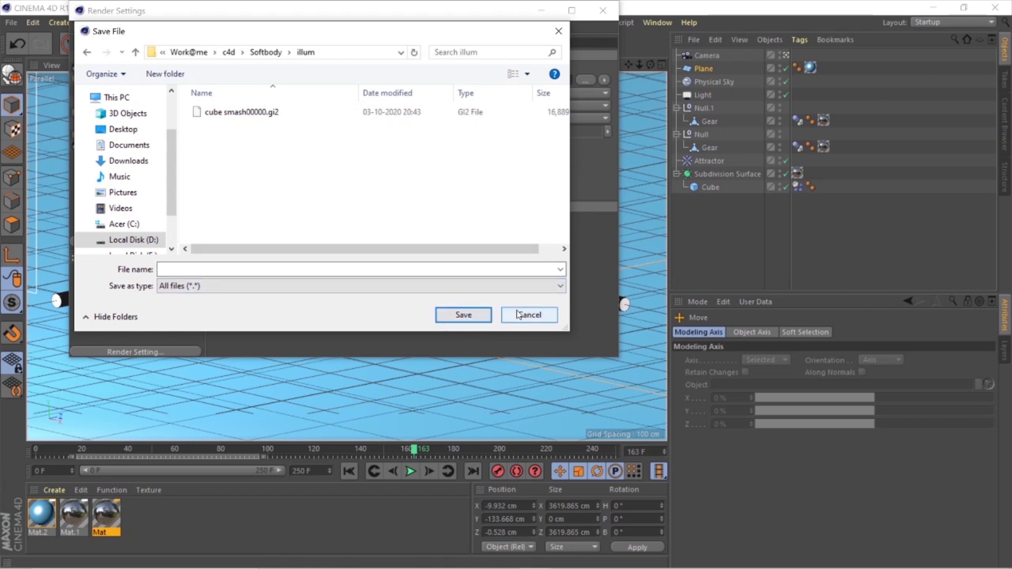
{"action": "left_click", "coordinate": [257, 268]}
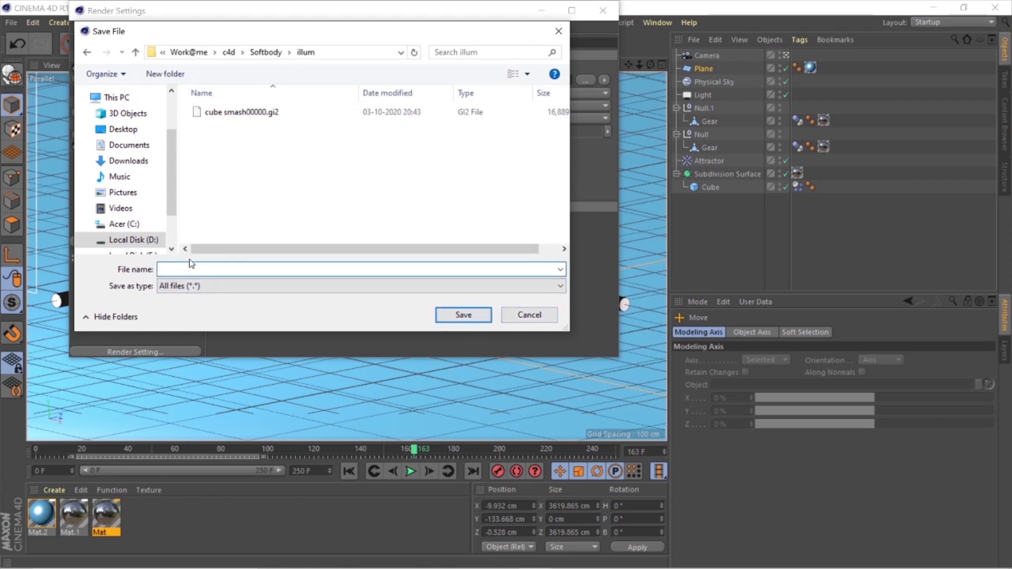
{"action": "type", "text": "cube"}
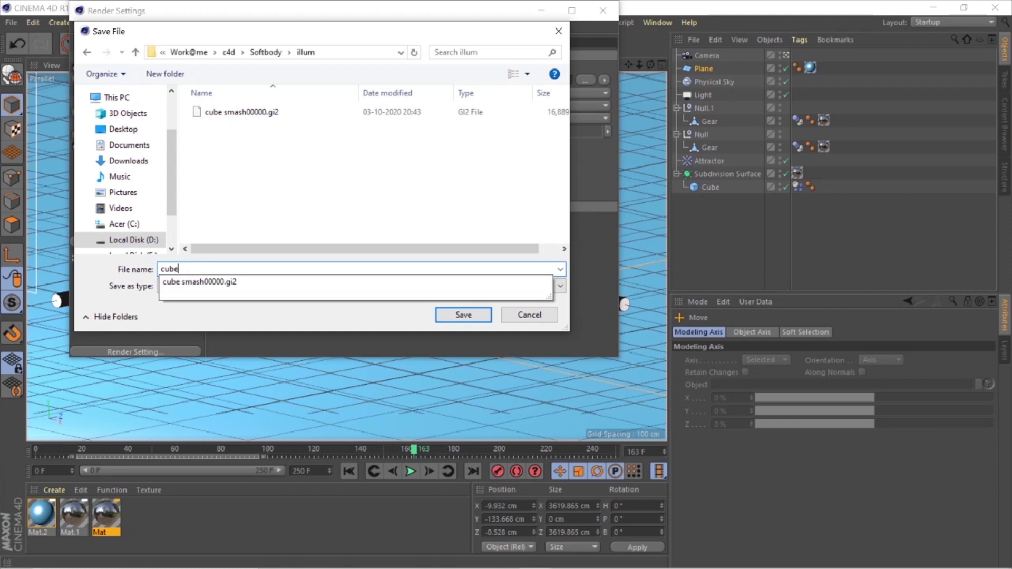
{"action": "type", "text": "sm"}
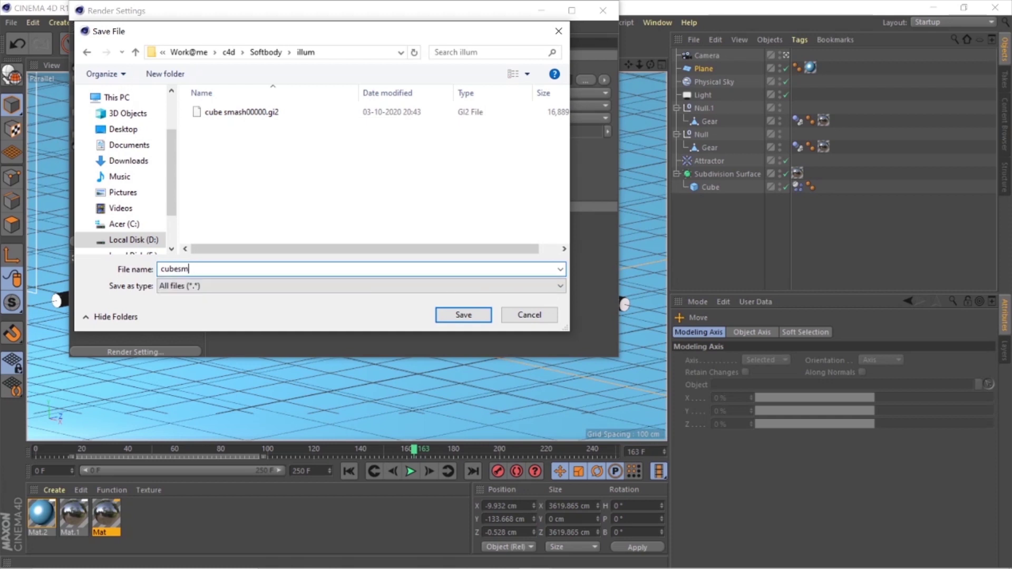
{"action": "type", "text": "ahh"}
{"action": "key", "text": "Return"}
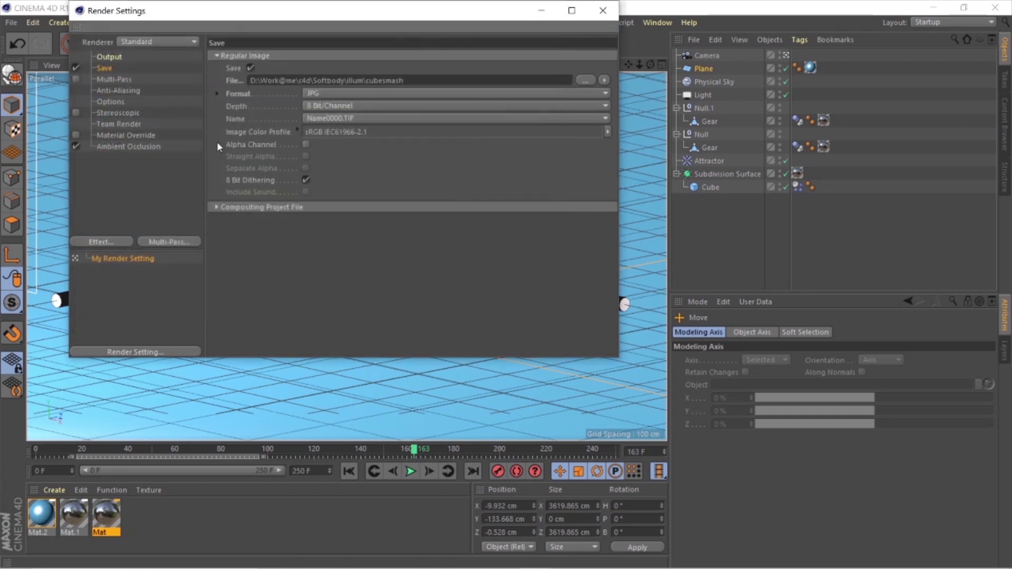
Step: Set the render output's frame range to All Frames and close the render settings
{"action": "left_click", "coordinate": [118, 68]}
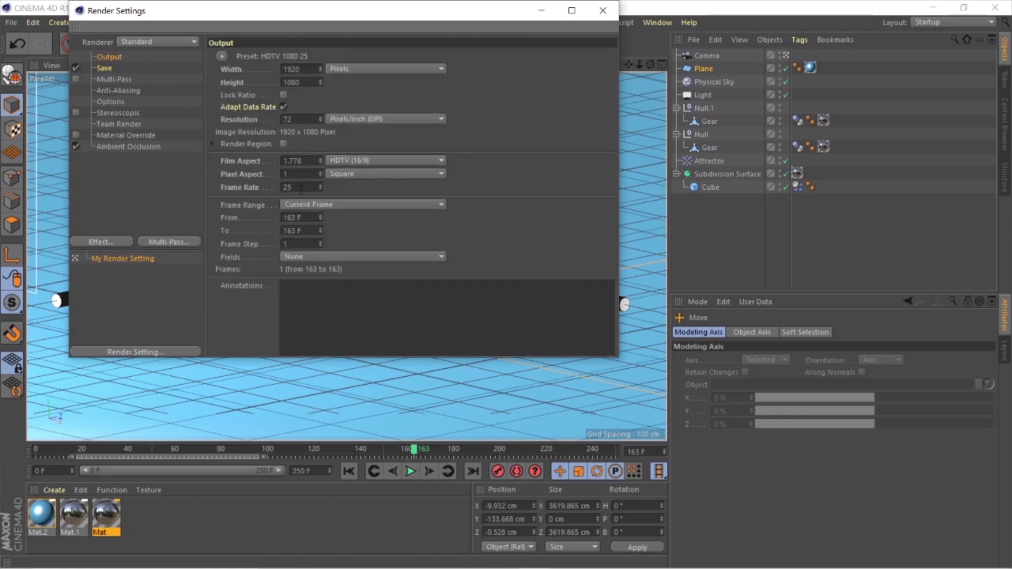
{"action": "left_click", "coordinate": [316, 204]}
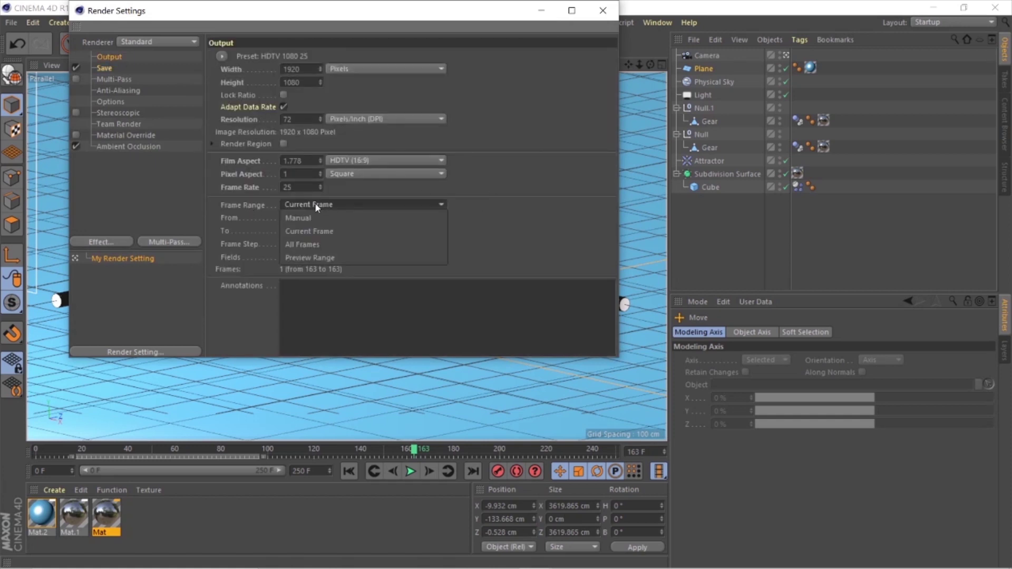
{"action": "left_click", "coordinate": [316, 245]}
{"action": "left_click", "coordinate": [603, 10]}
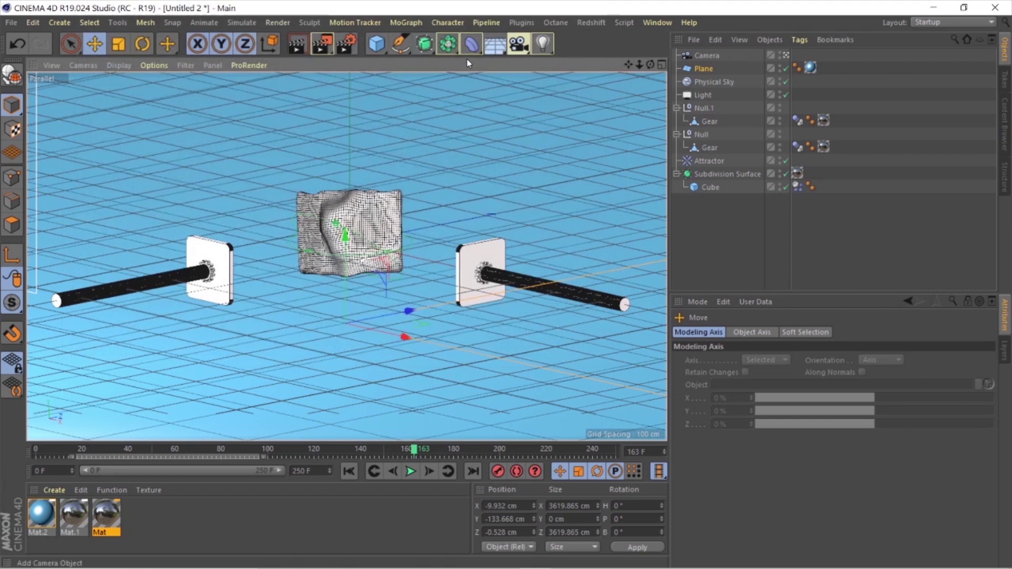
Step: Start rendering the full animation in the Picture Viewer, and abort the render while closing the viewer
{"action": "left_click", "coordinate": [315, 46]}
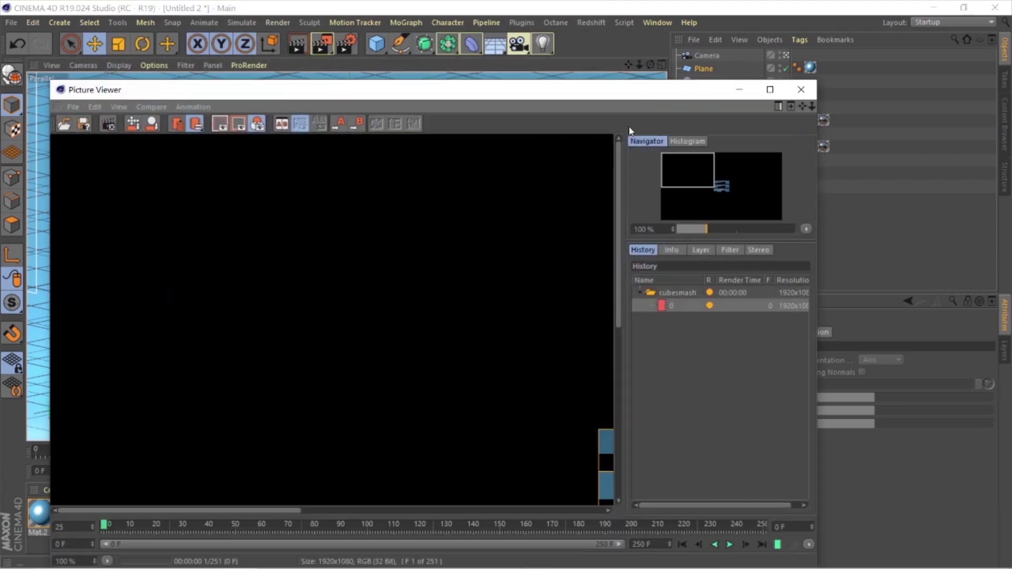
{"action": "left_click", "coordinate": [802, 90]}
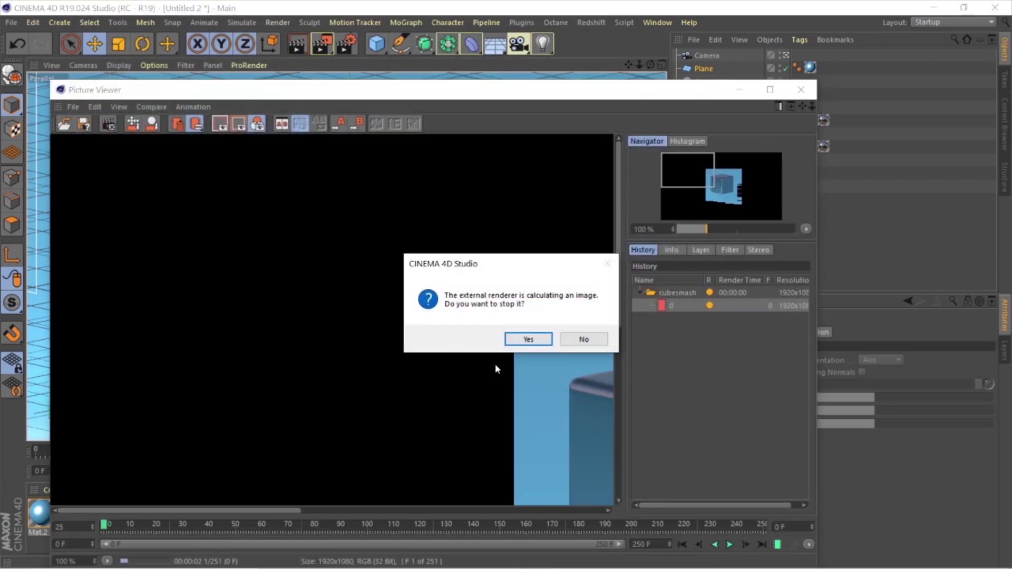
{"action": "left_click", "coordinate": [526, 339]}
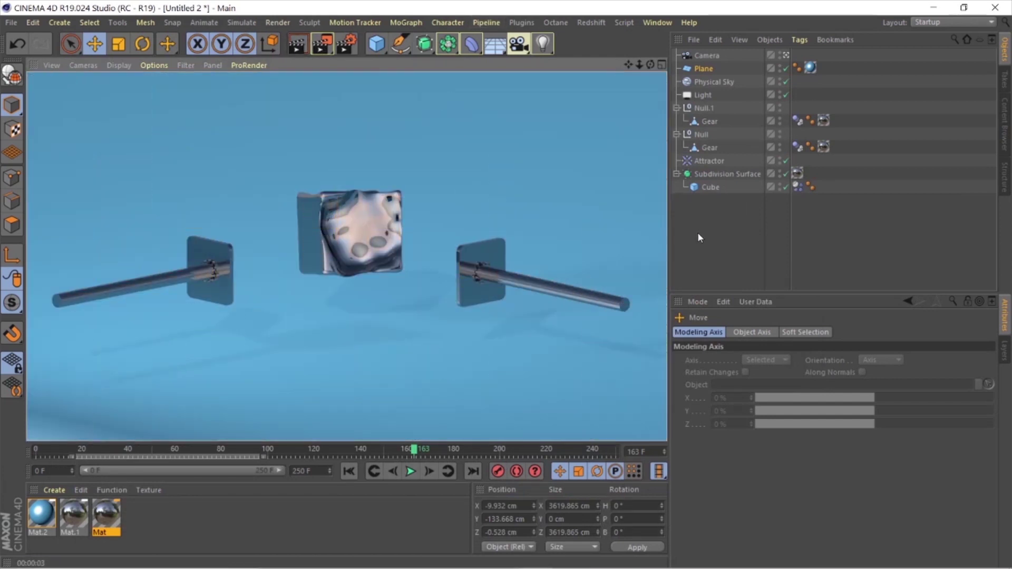
Step: Rewind to the first frame and play the cube smash simulation
{"action": "left_click", "coordinate": [350, 472]}
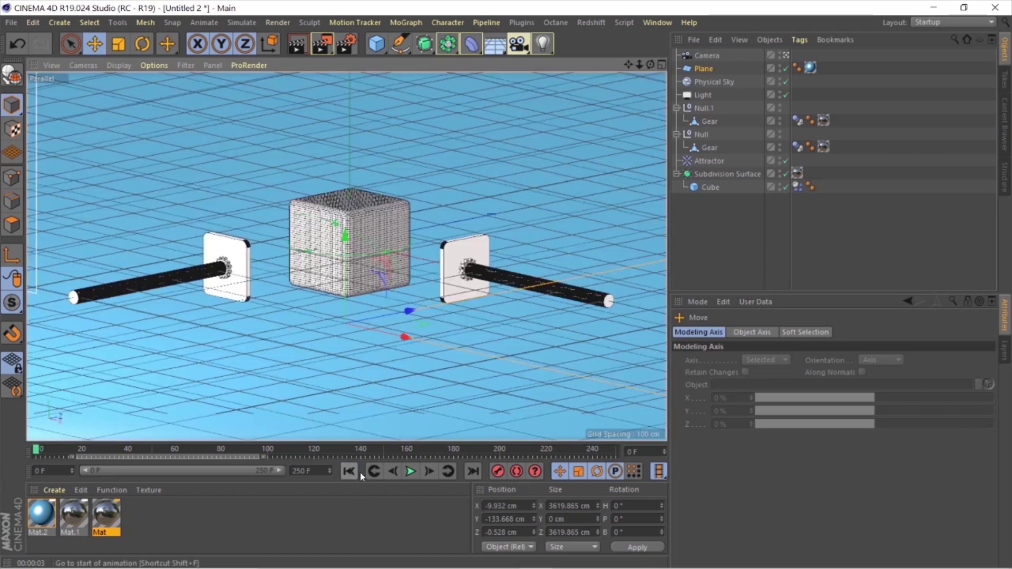
{"action": "left_click", "coordinate": [411, 470]}
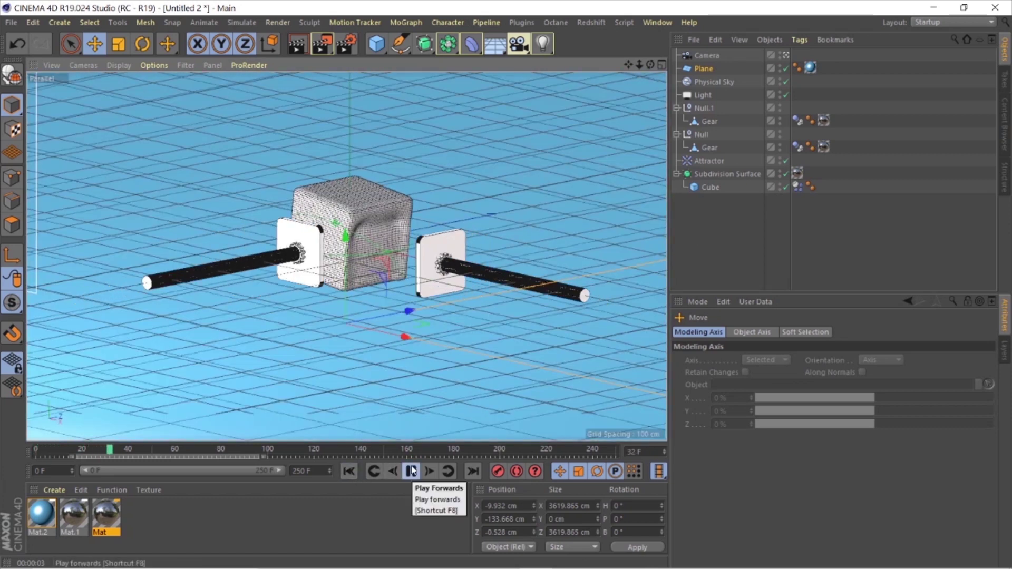